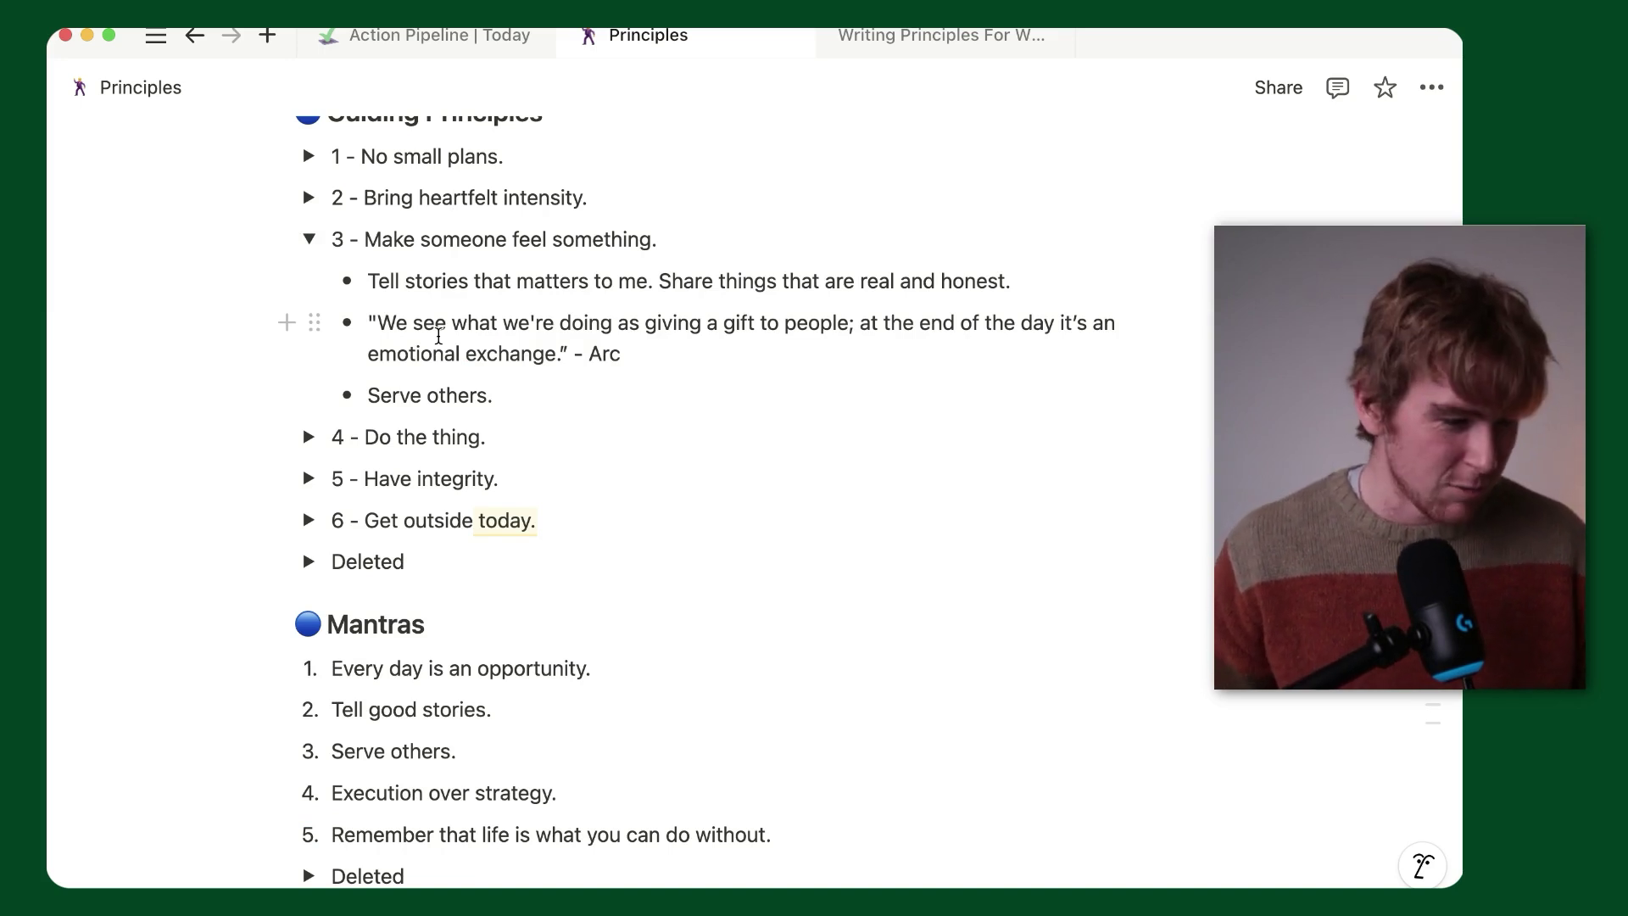
- Review the notes under principle 3, "Make someone feel something", highlighting the Arc quote and "Serve others", and collapse that principle
scroll(438, 336, "down", 1)
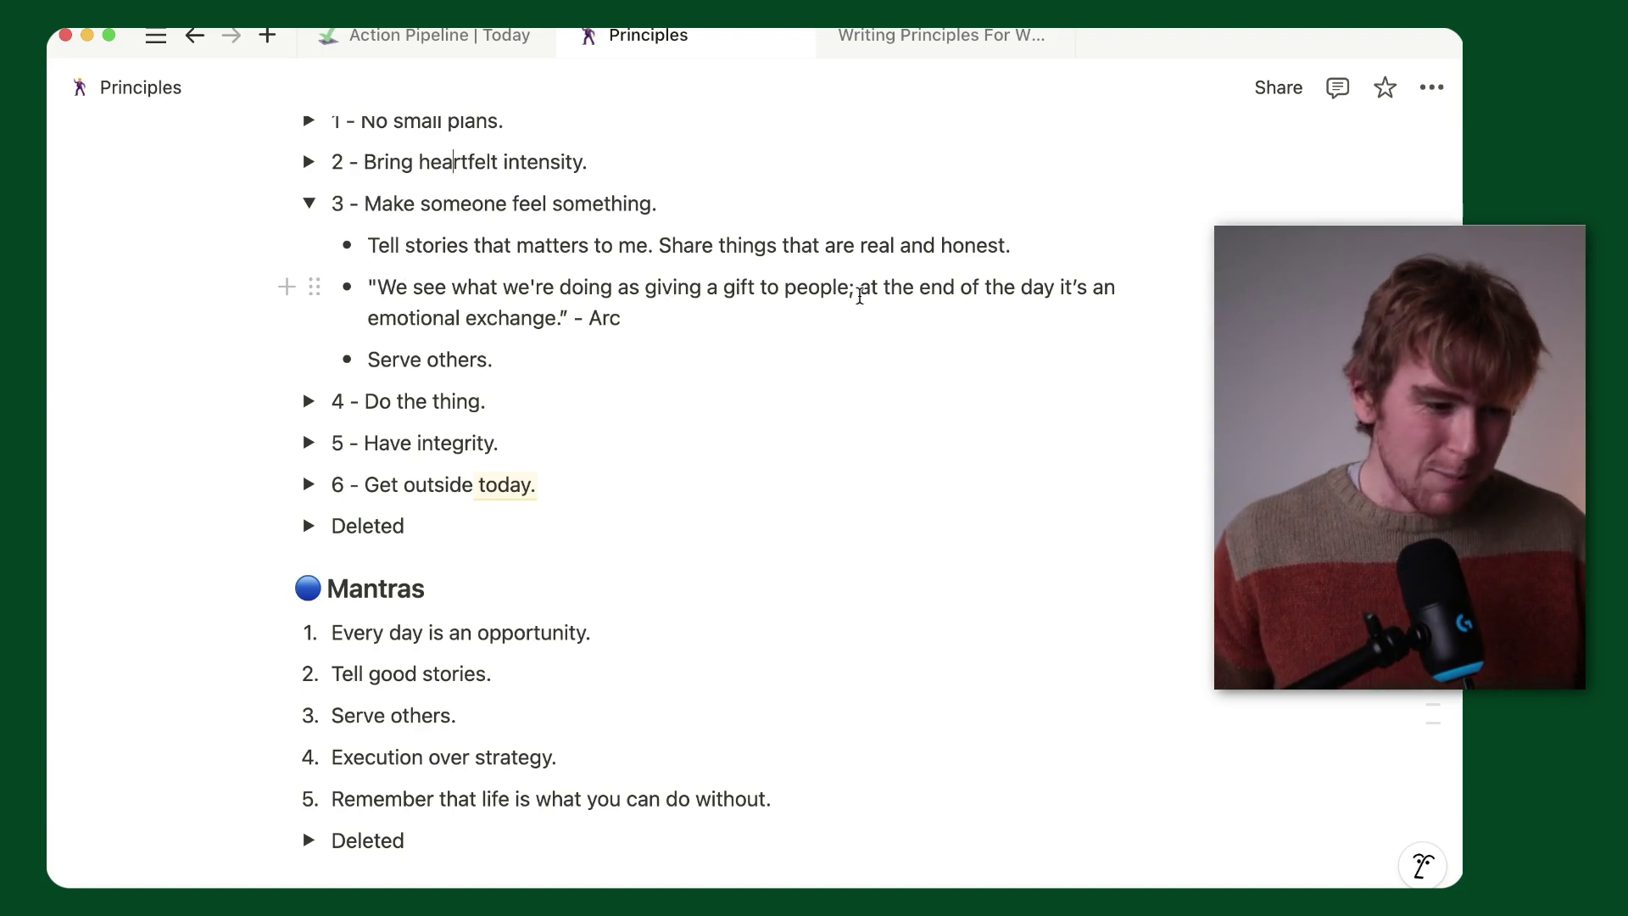
scroll(910, 286, "up", 1)
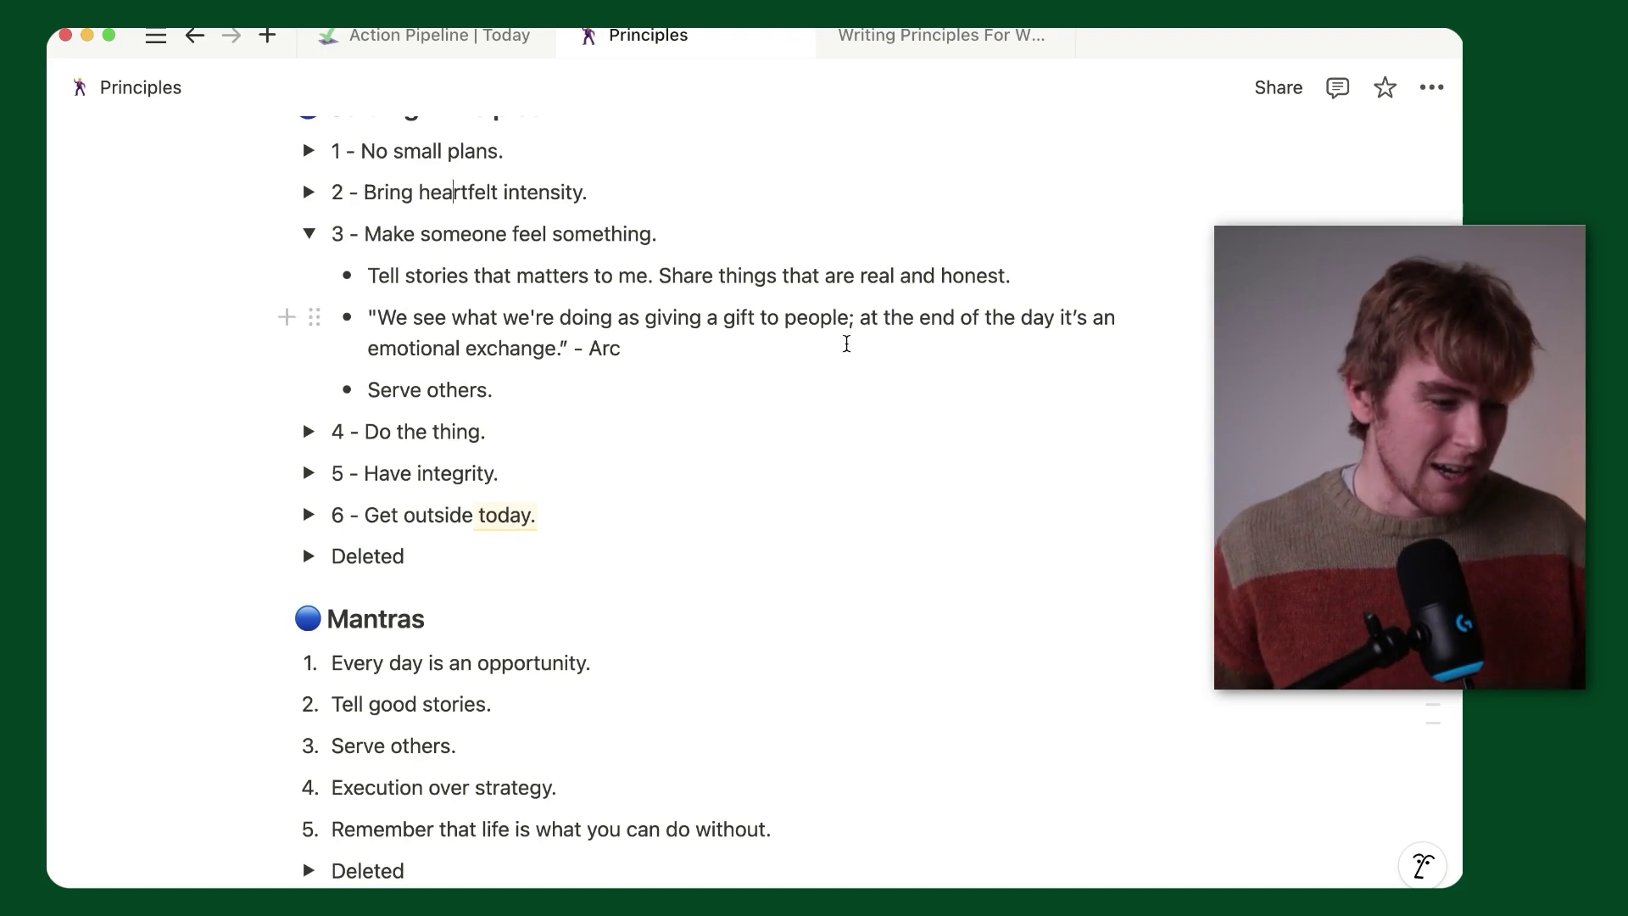
left_click_drag(622, 349, 429, 326)
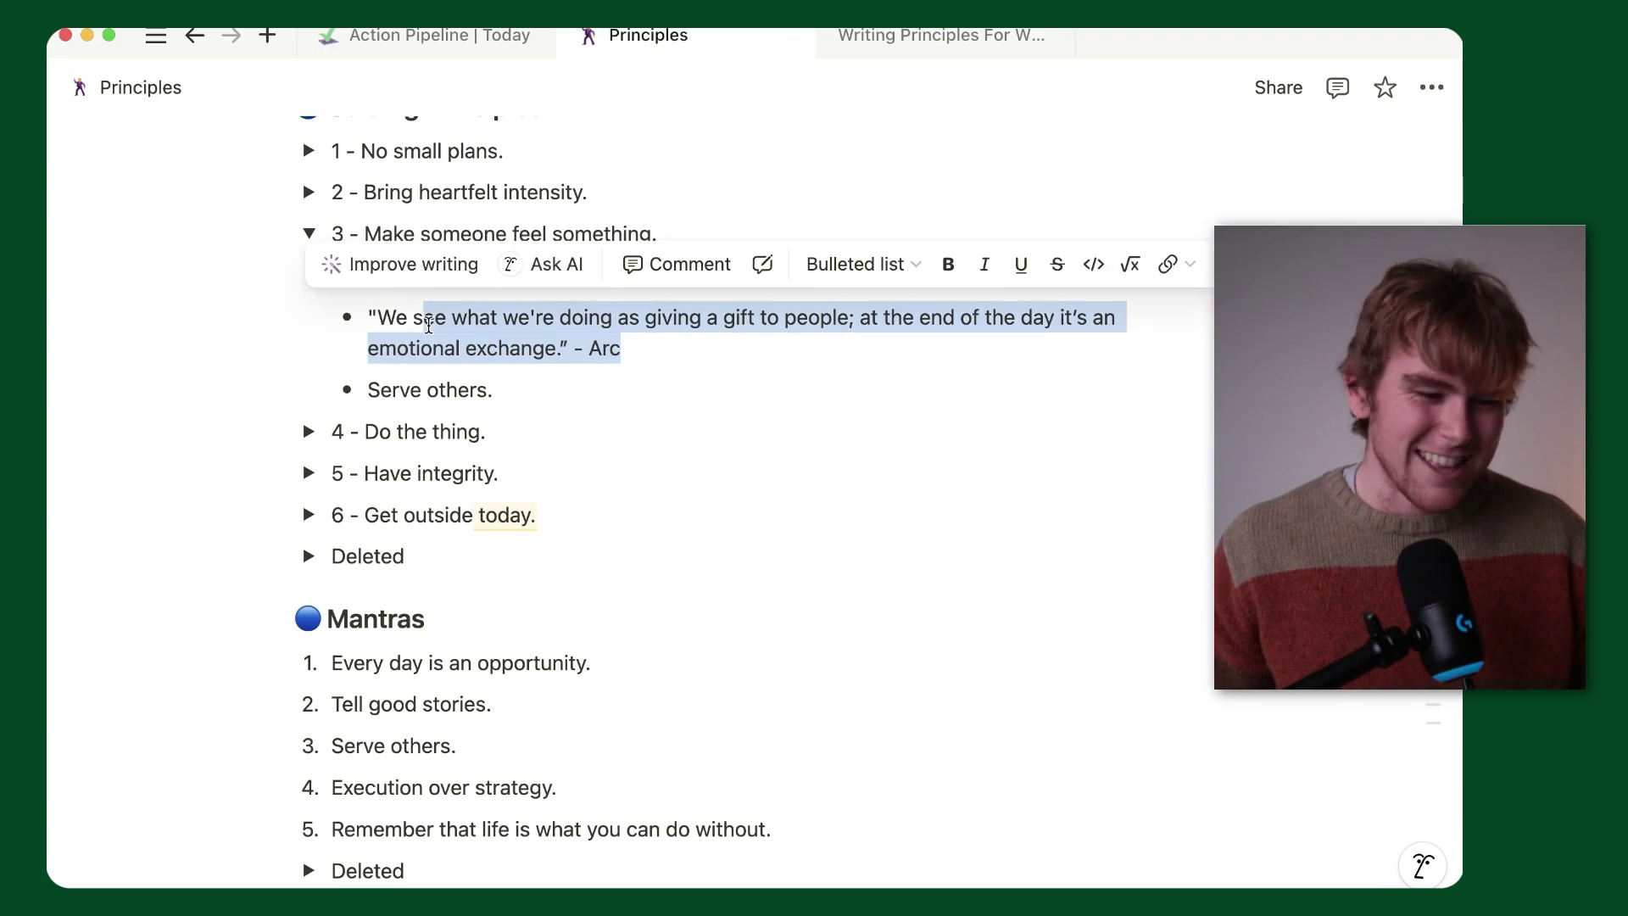
left_click(536, 395)
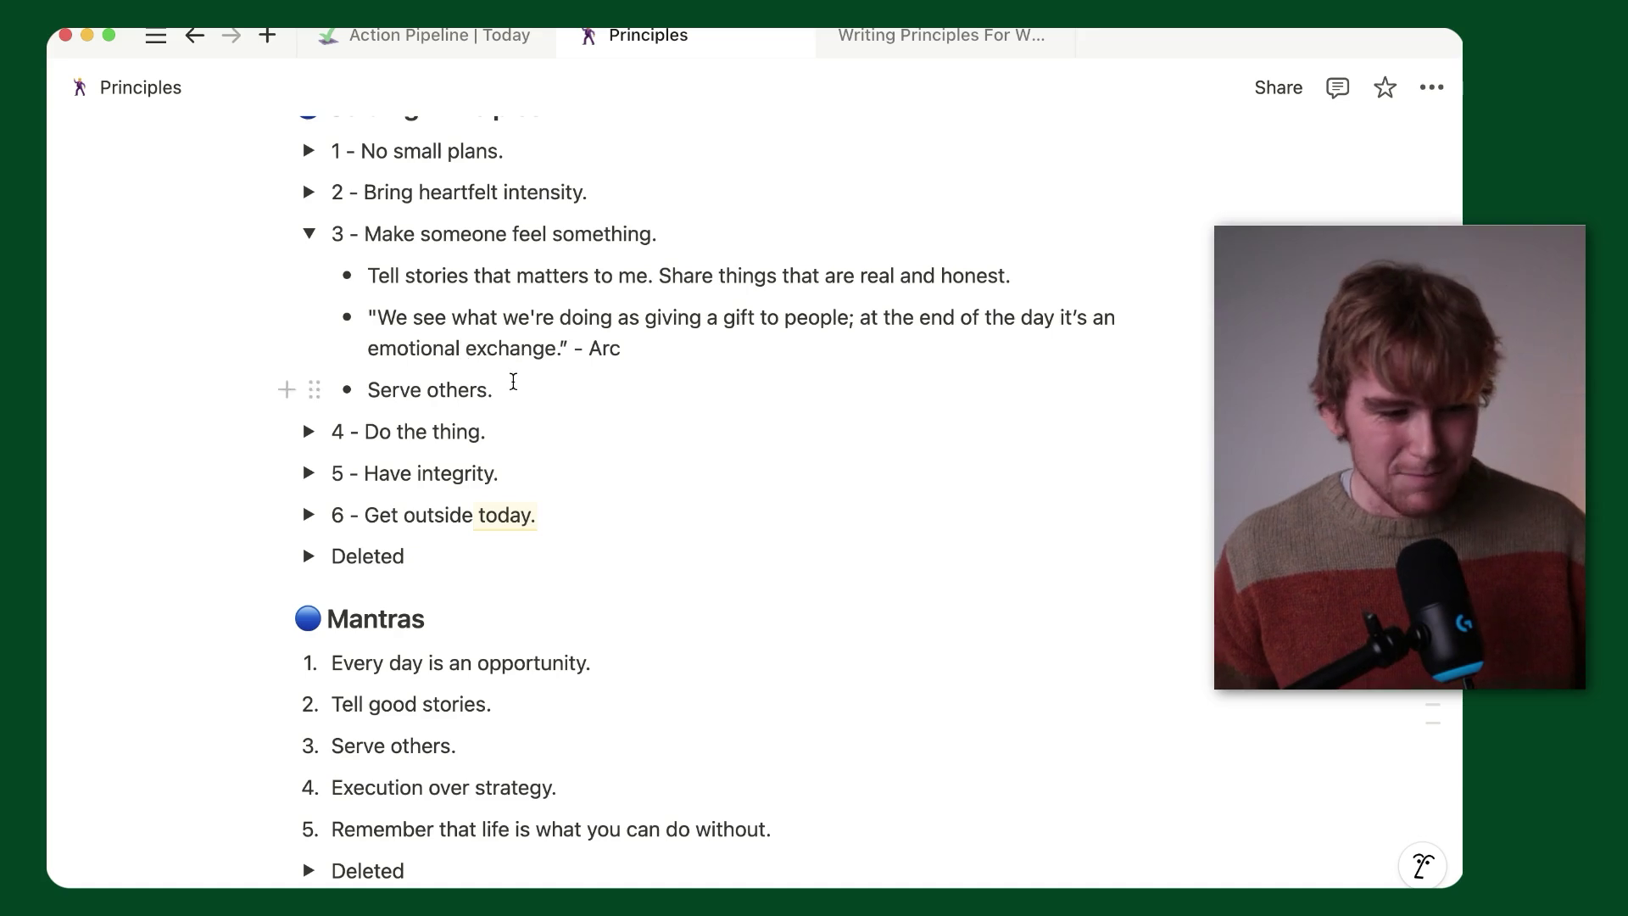
left_click_drag(510, 383, 436, 302)
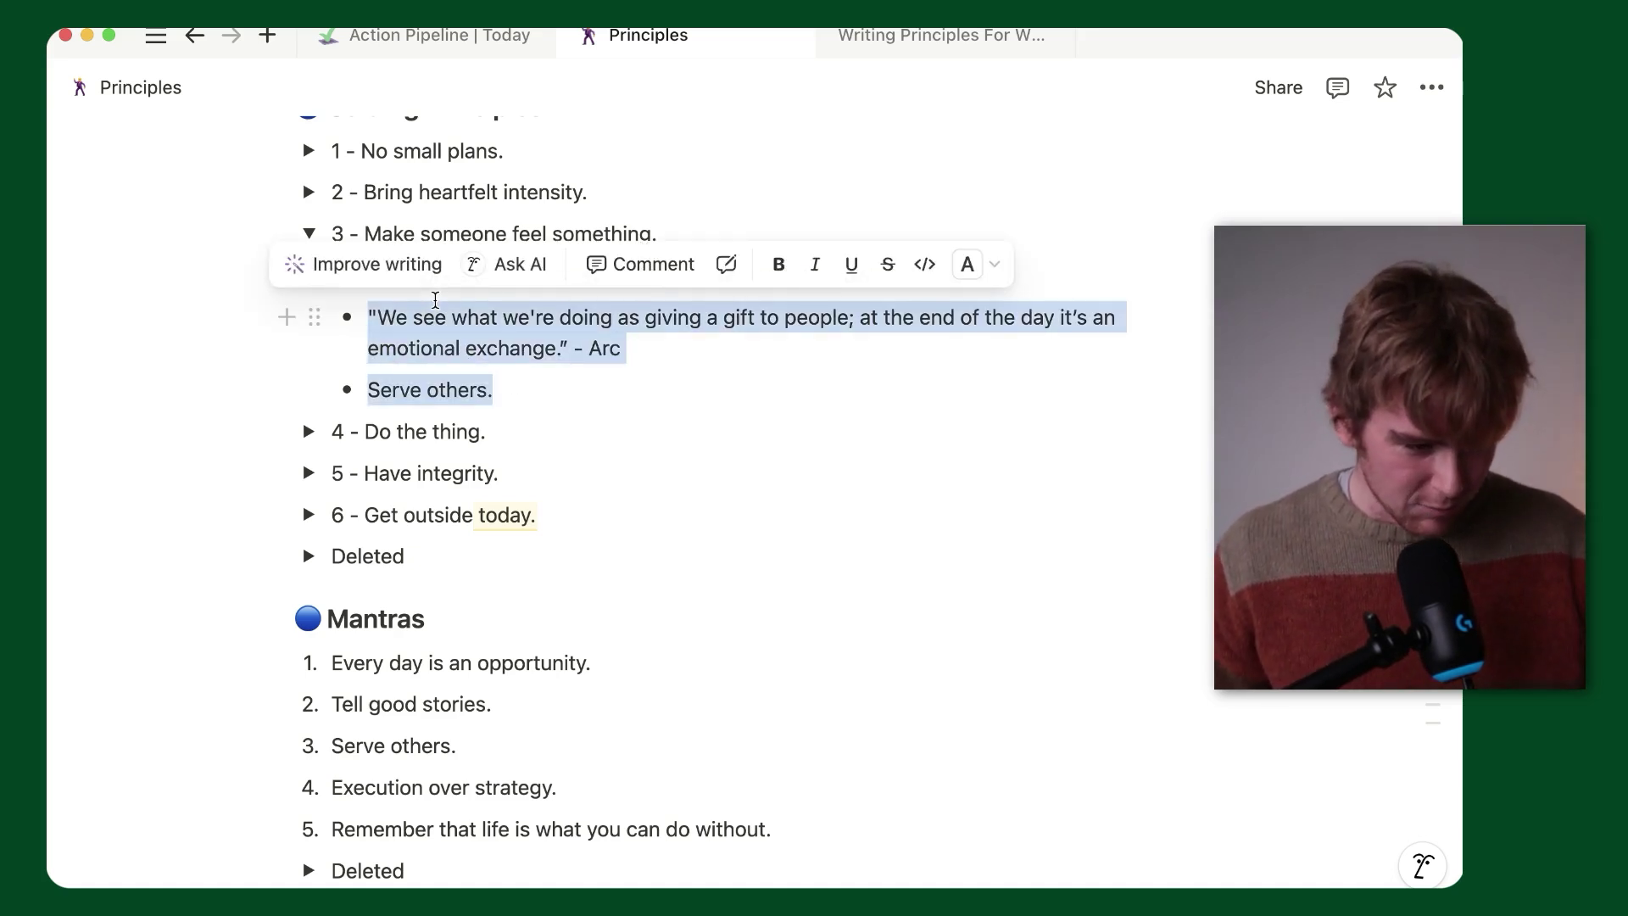
left_click(509, 377)
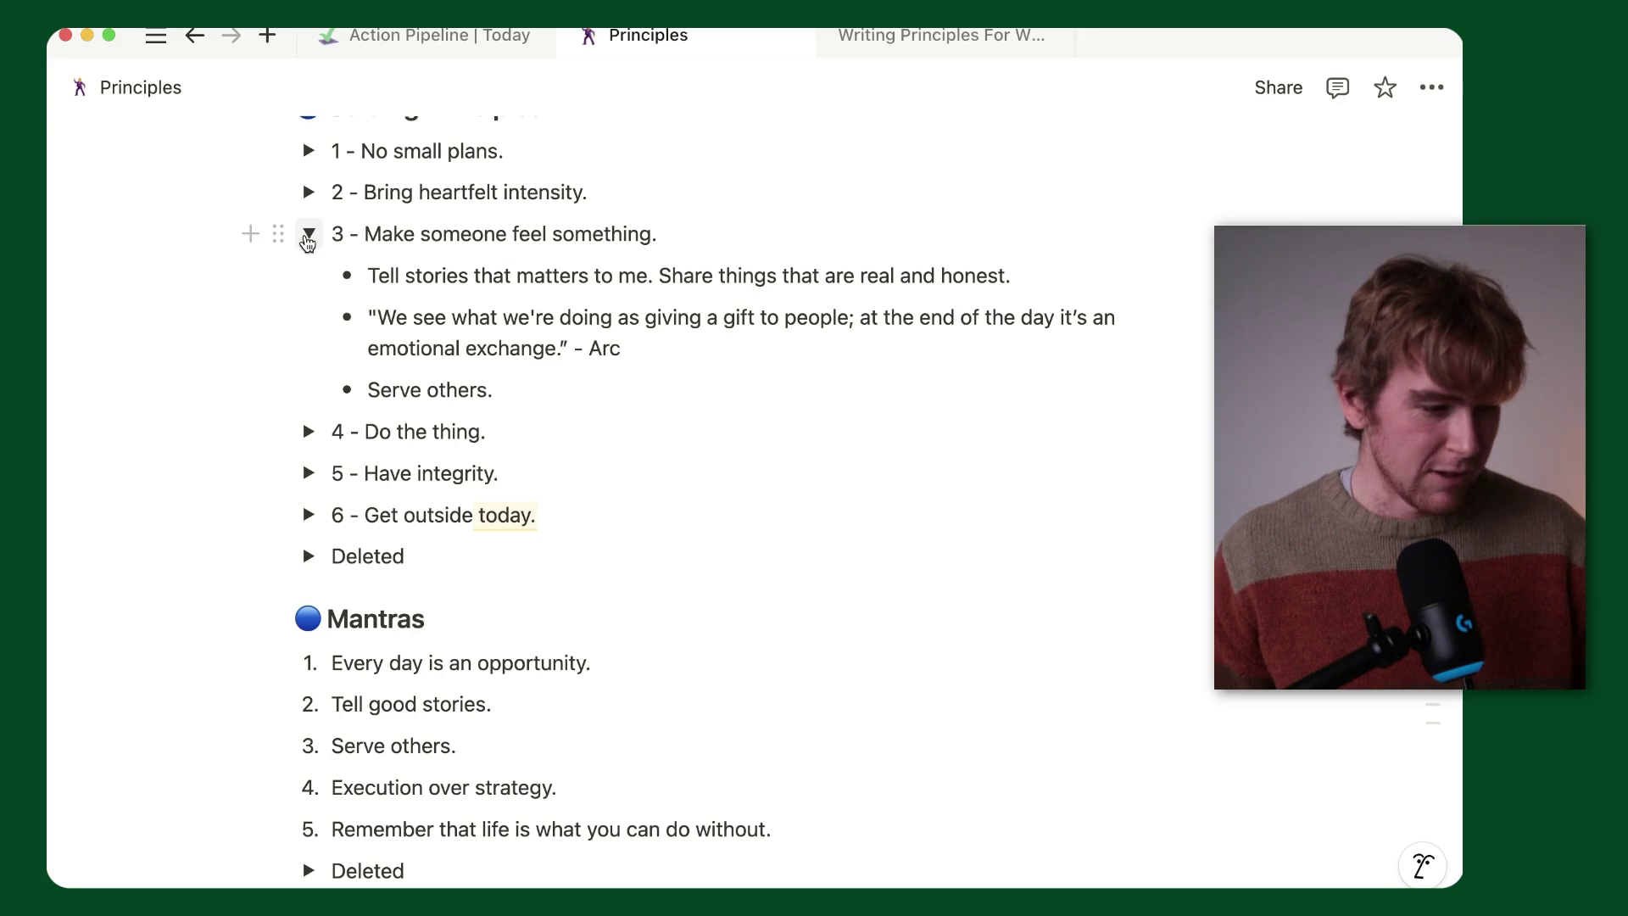
left_click(308, 236)
- Expand principle 4, "Do the thing", highlight its "Learn in public." note while reading, and collapse it again
left_click(309, 275)
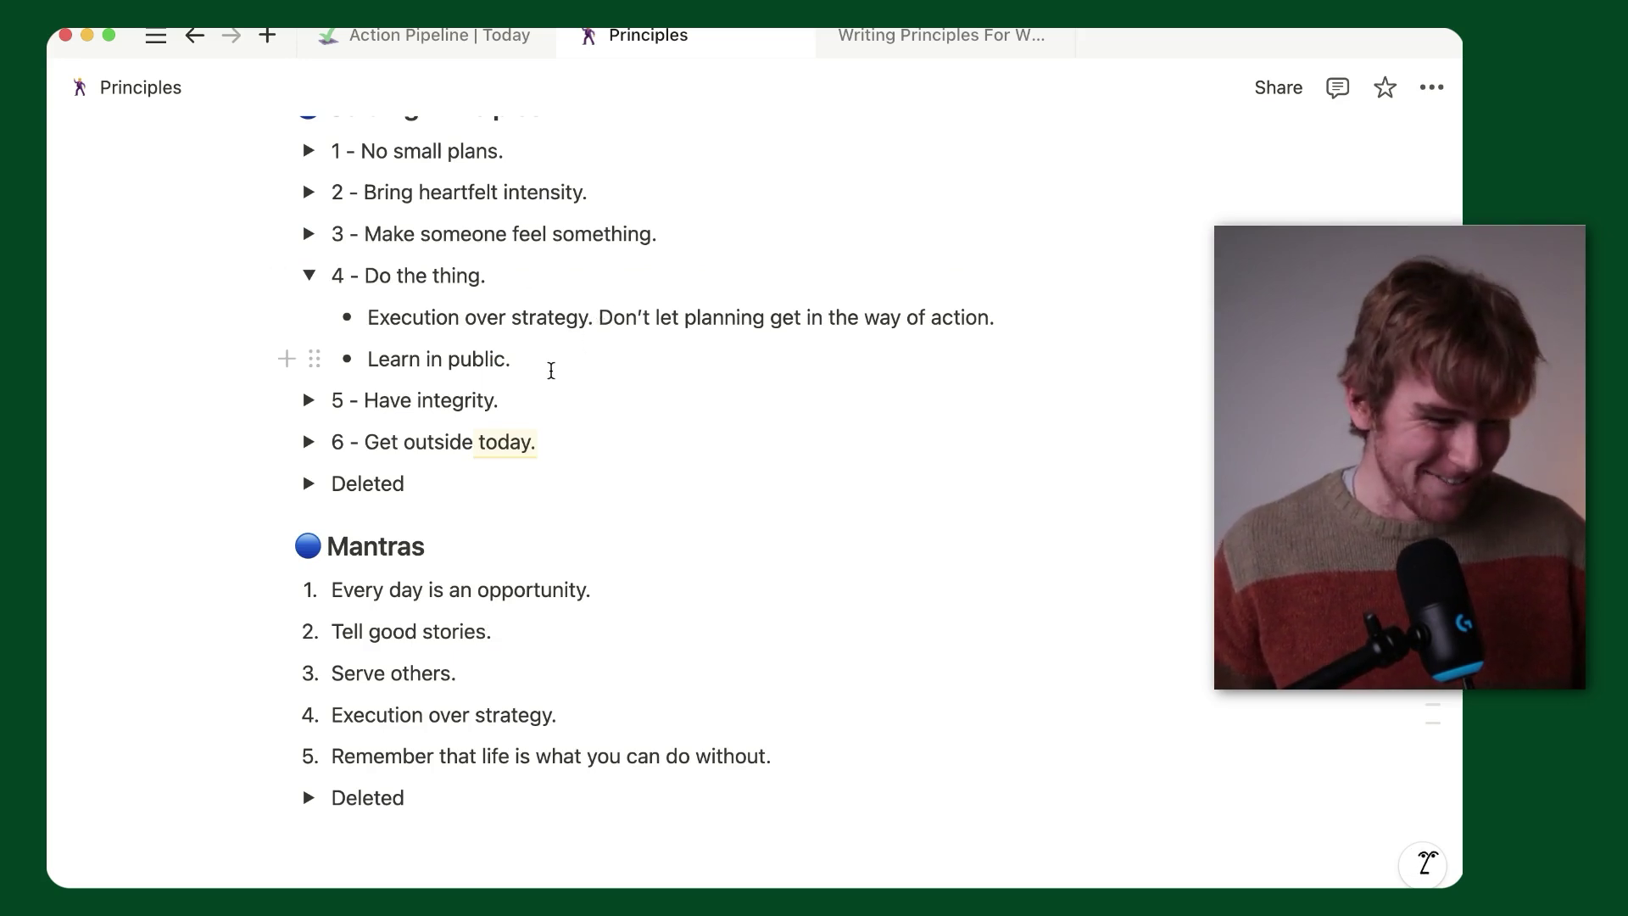
left_click_drag(529, 373, 354, 360)
scroll(401, 371, "down", 1)
key("Right")
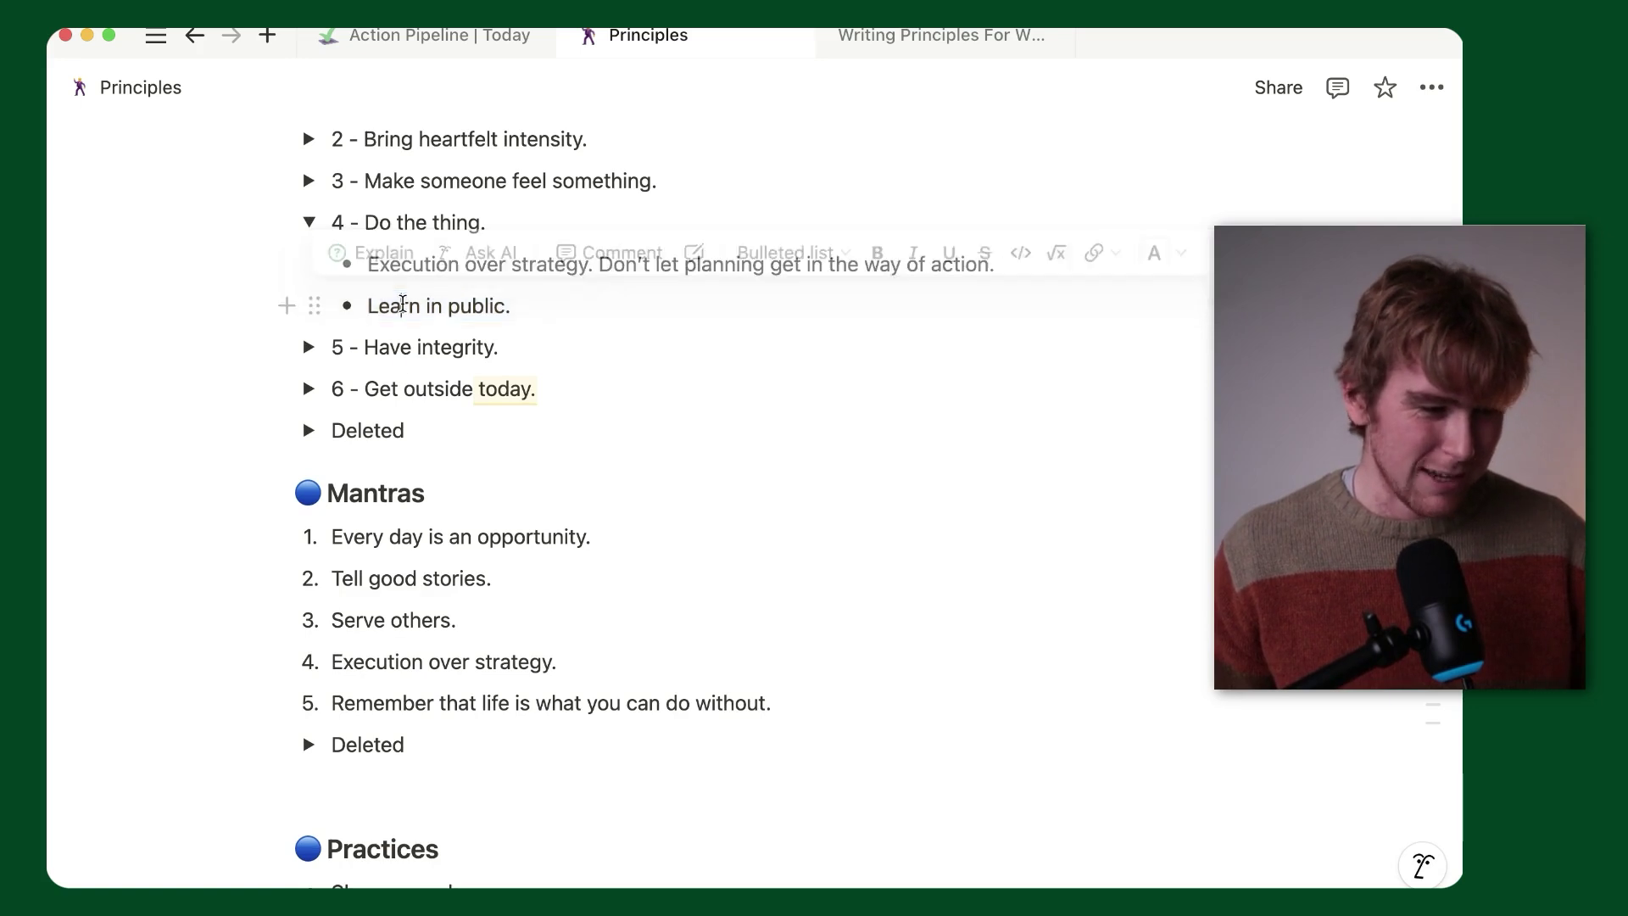
left_click_drag(568, 302, 320, 280)
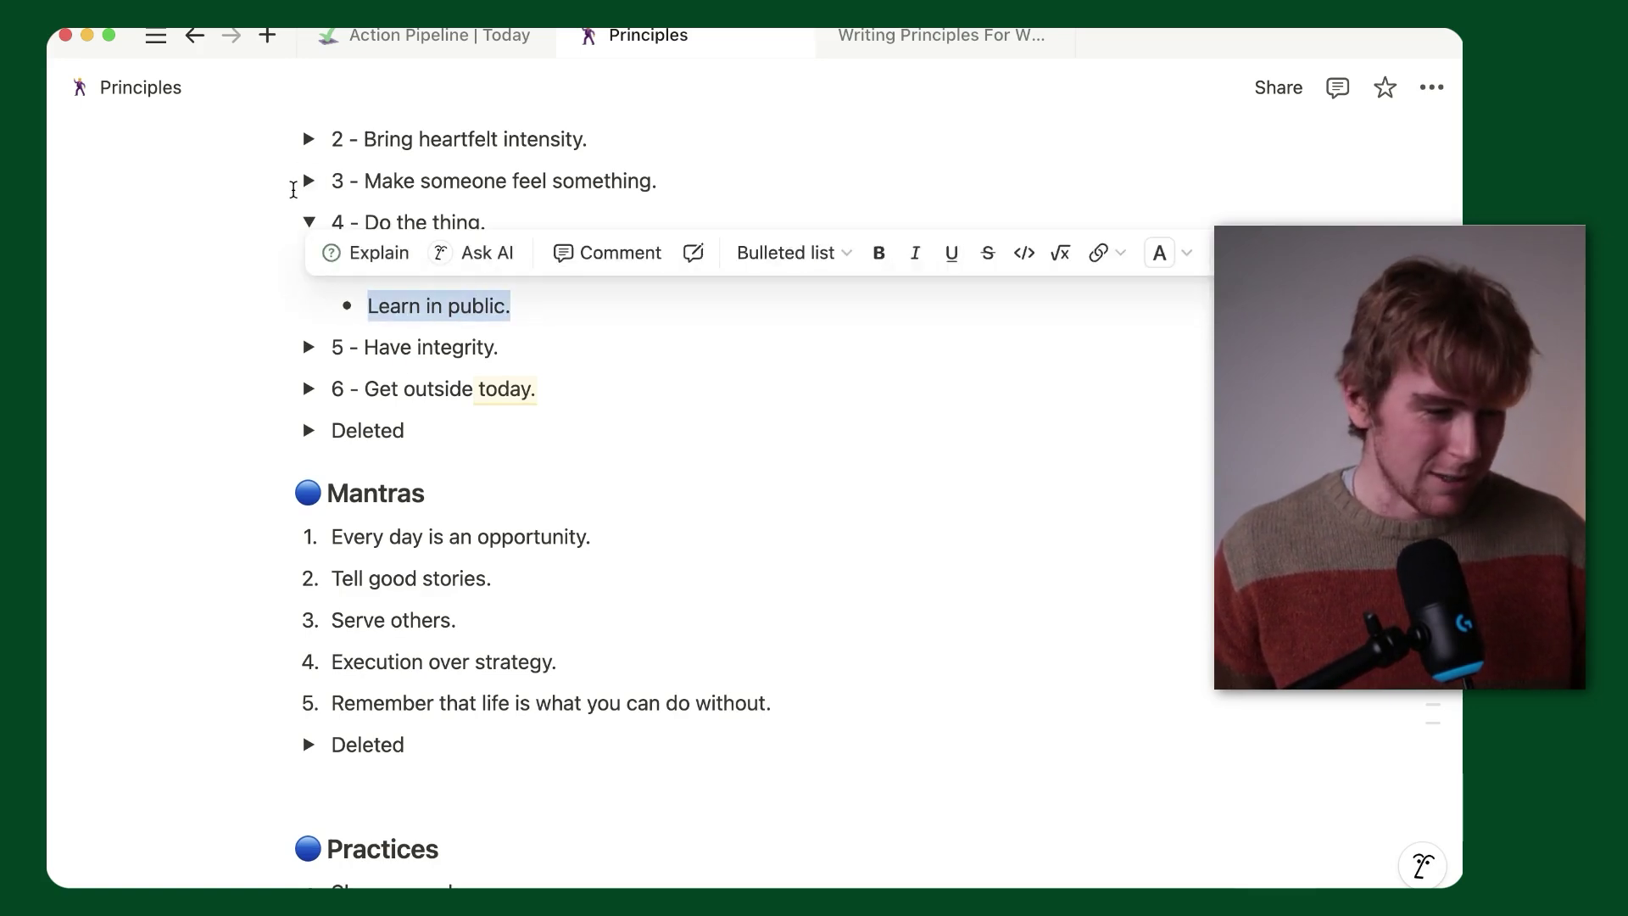
left_click(307, 221)
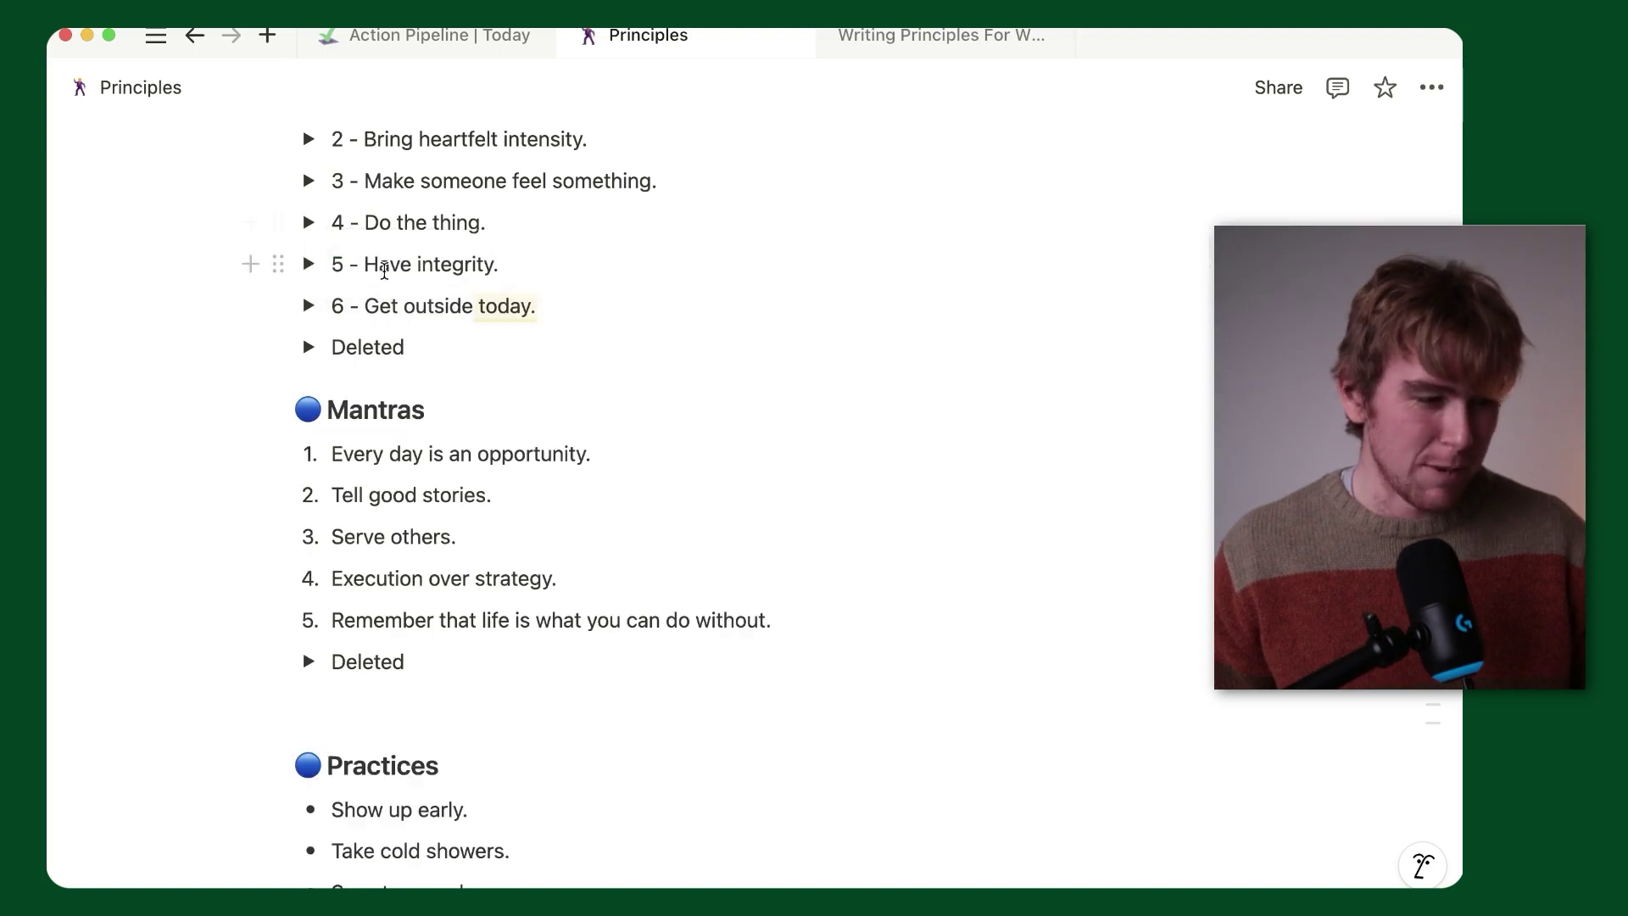
- Expand principle 5, "Have integrity", read through its notes, and collapse it again
left_click(310, 265)
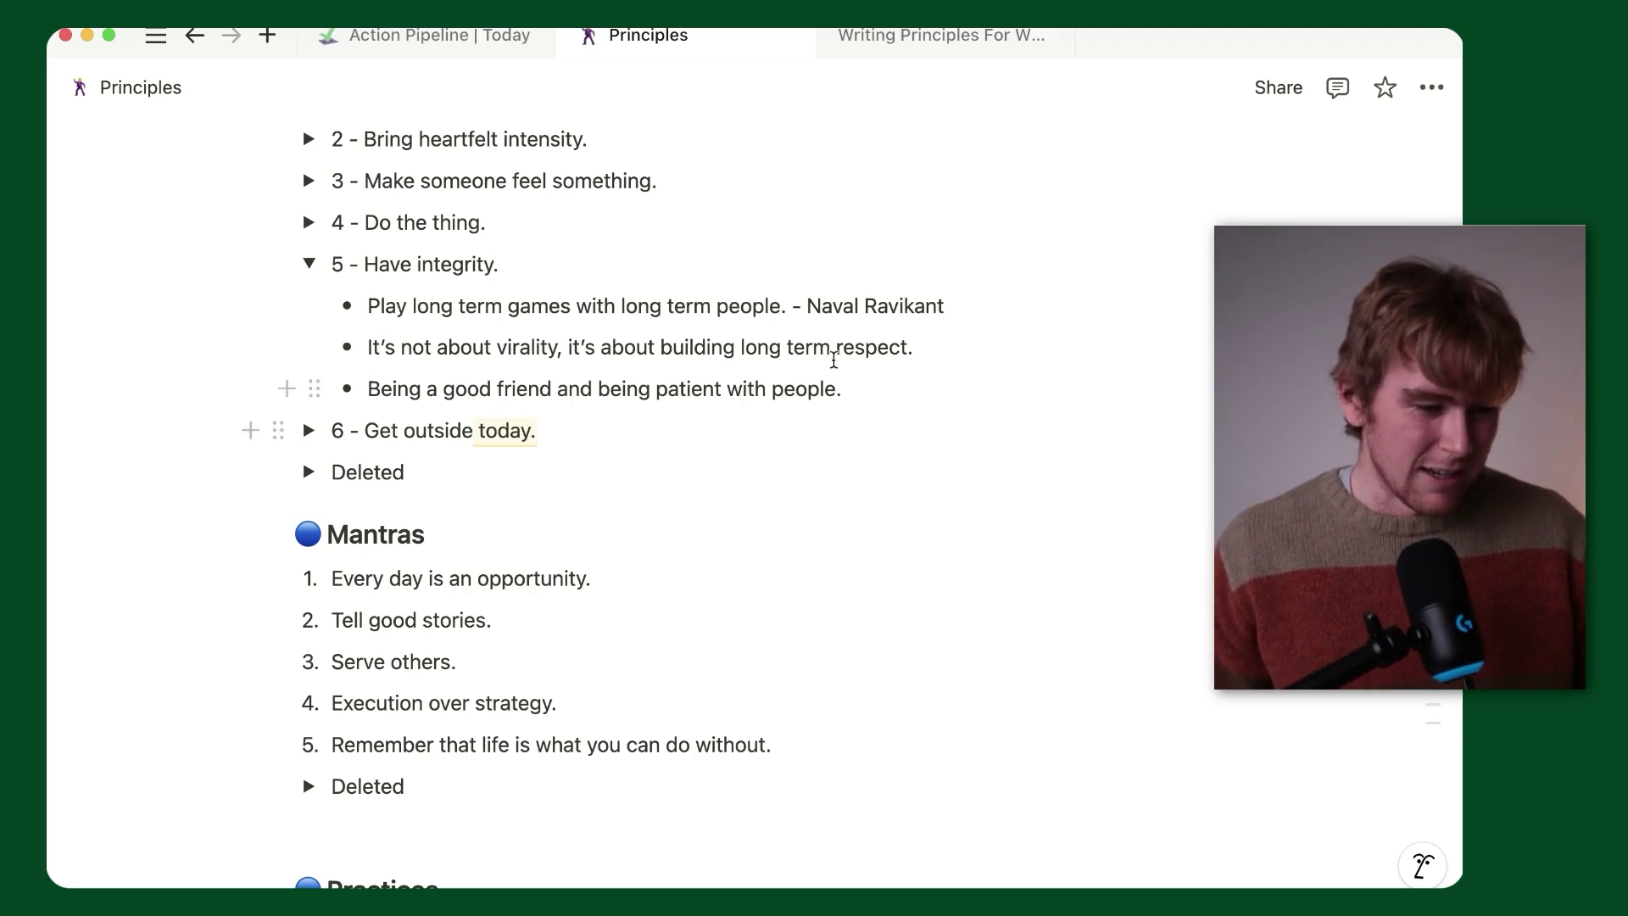
scroll(701, 268, "down", 2)
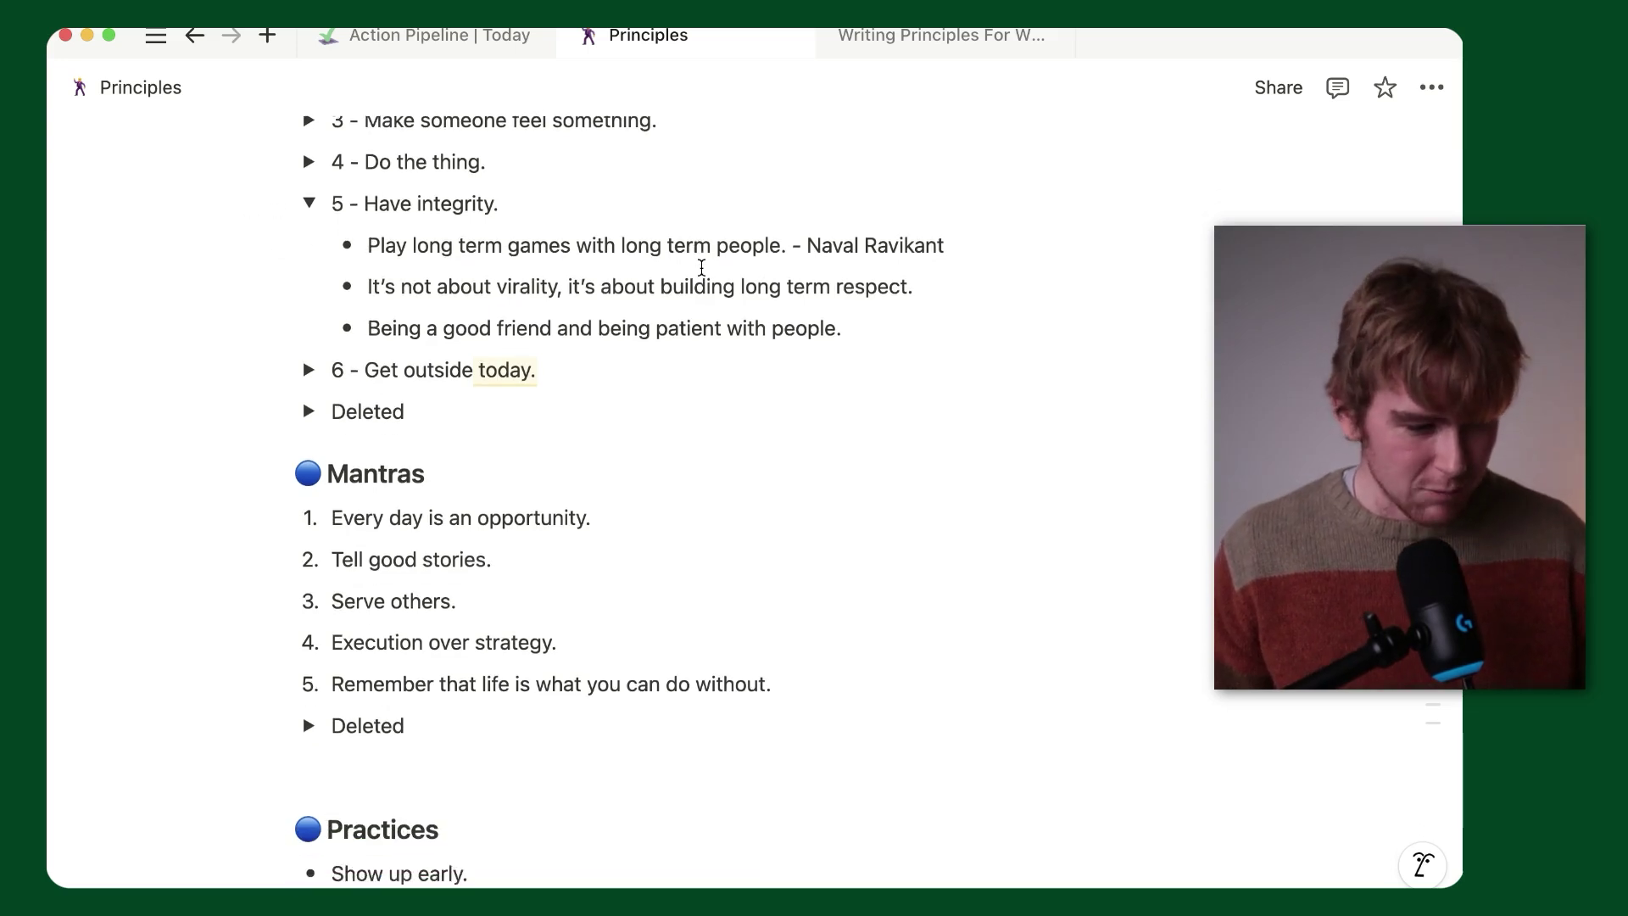
left_click(309, 204)
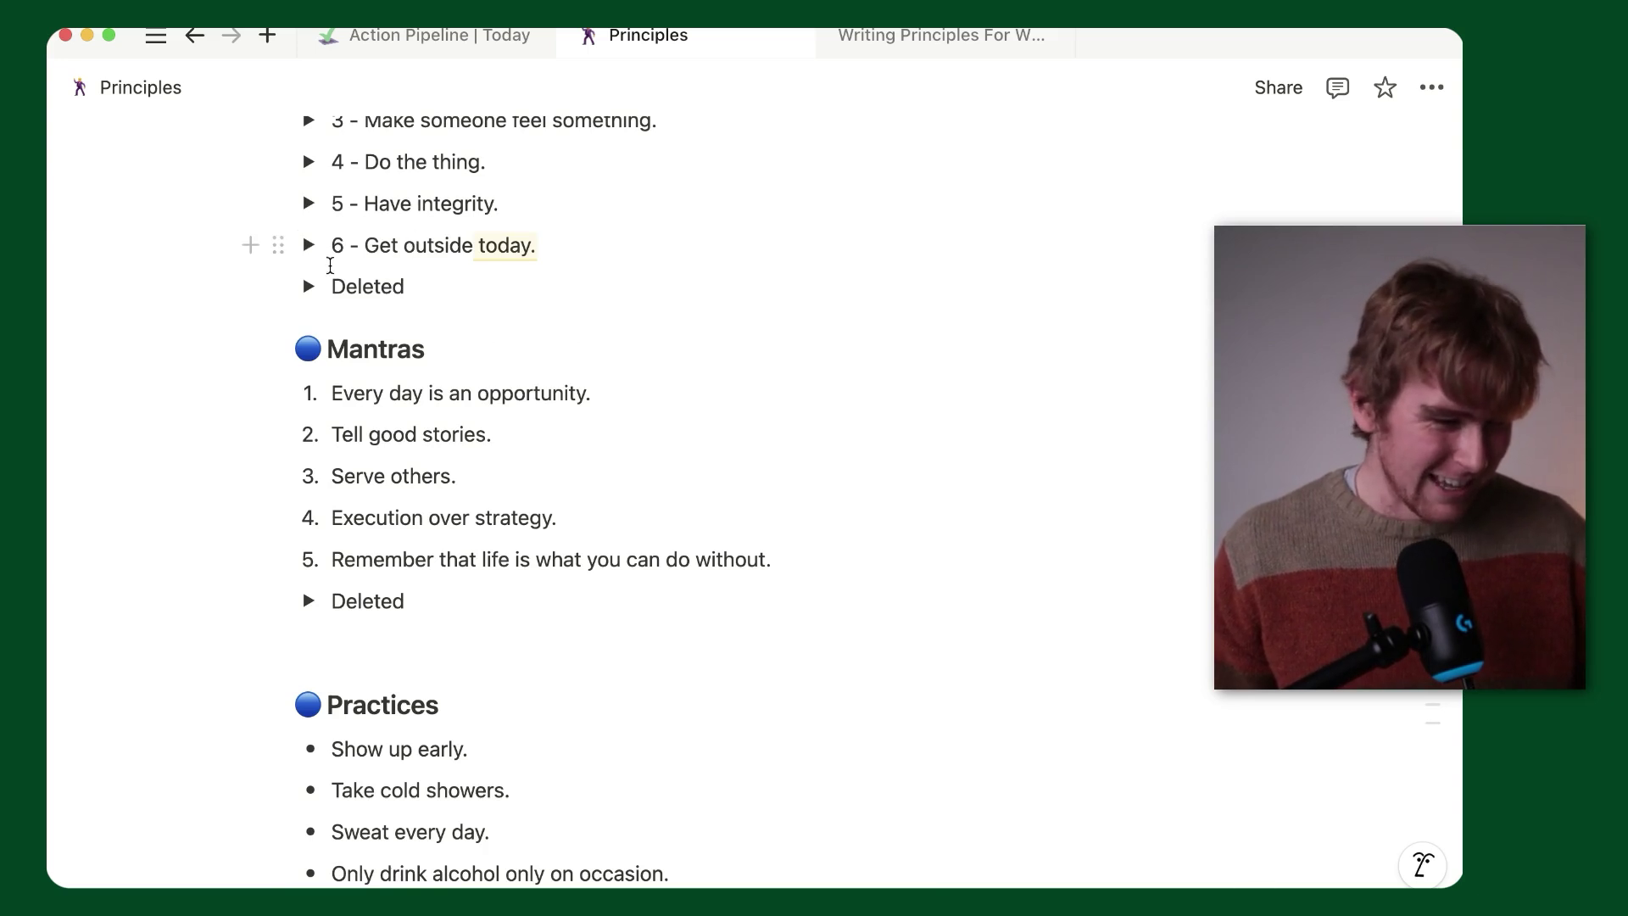
- Expand principle 6, "Get outside today", and read the comment attached to the word "today." before closing it
left_click(308, 245)
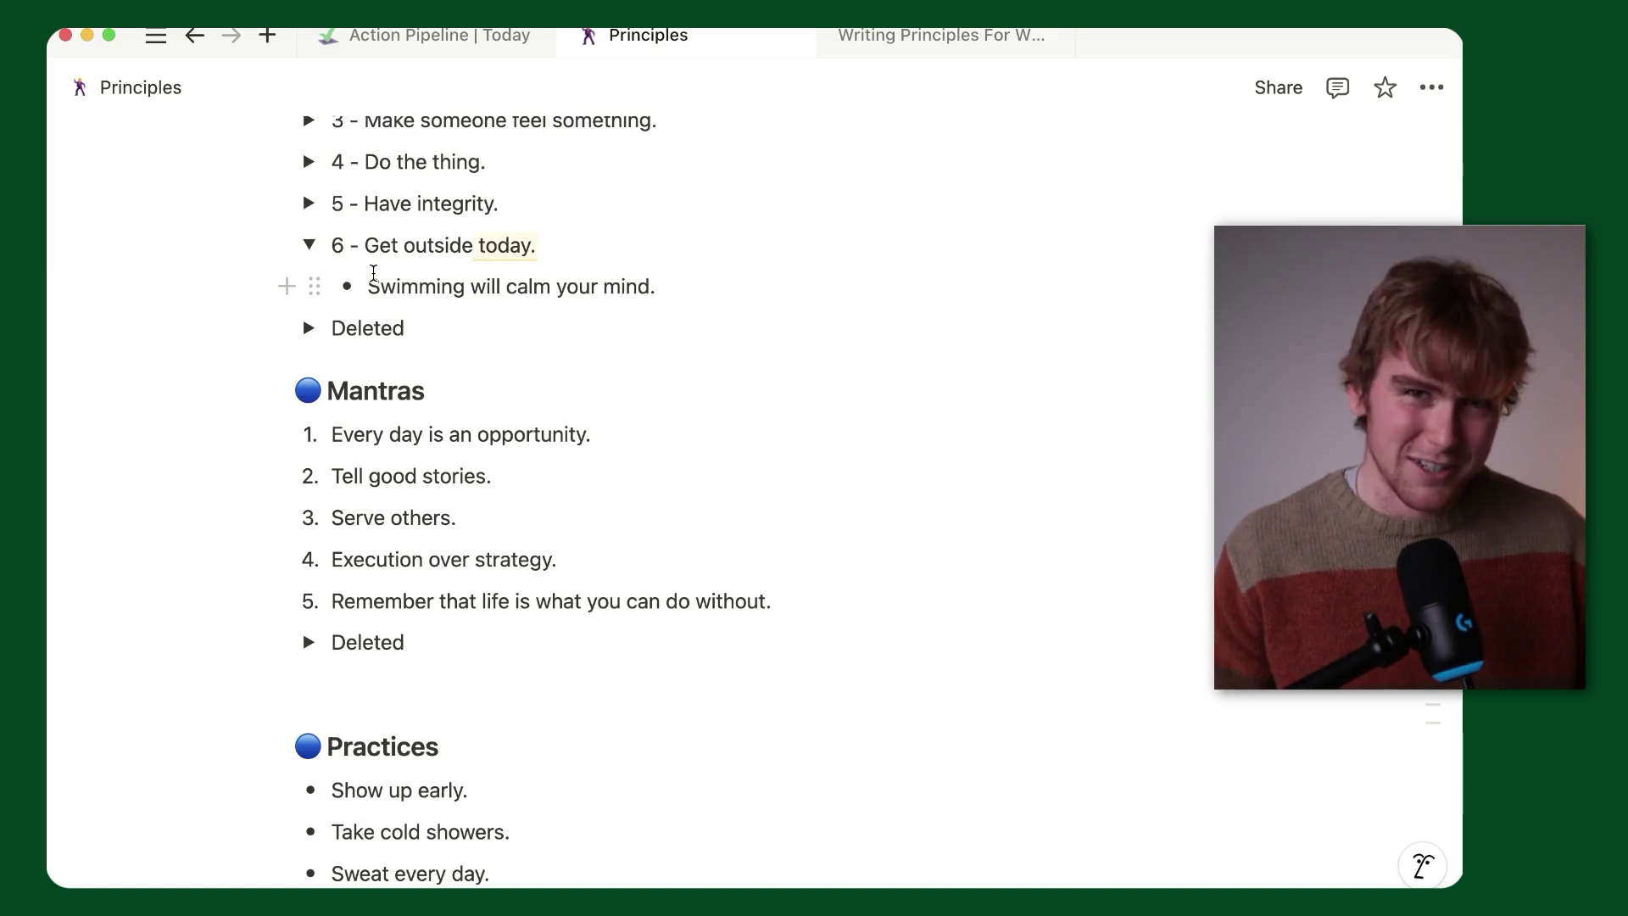
scroll(373, 272, "down", 1)
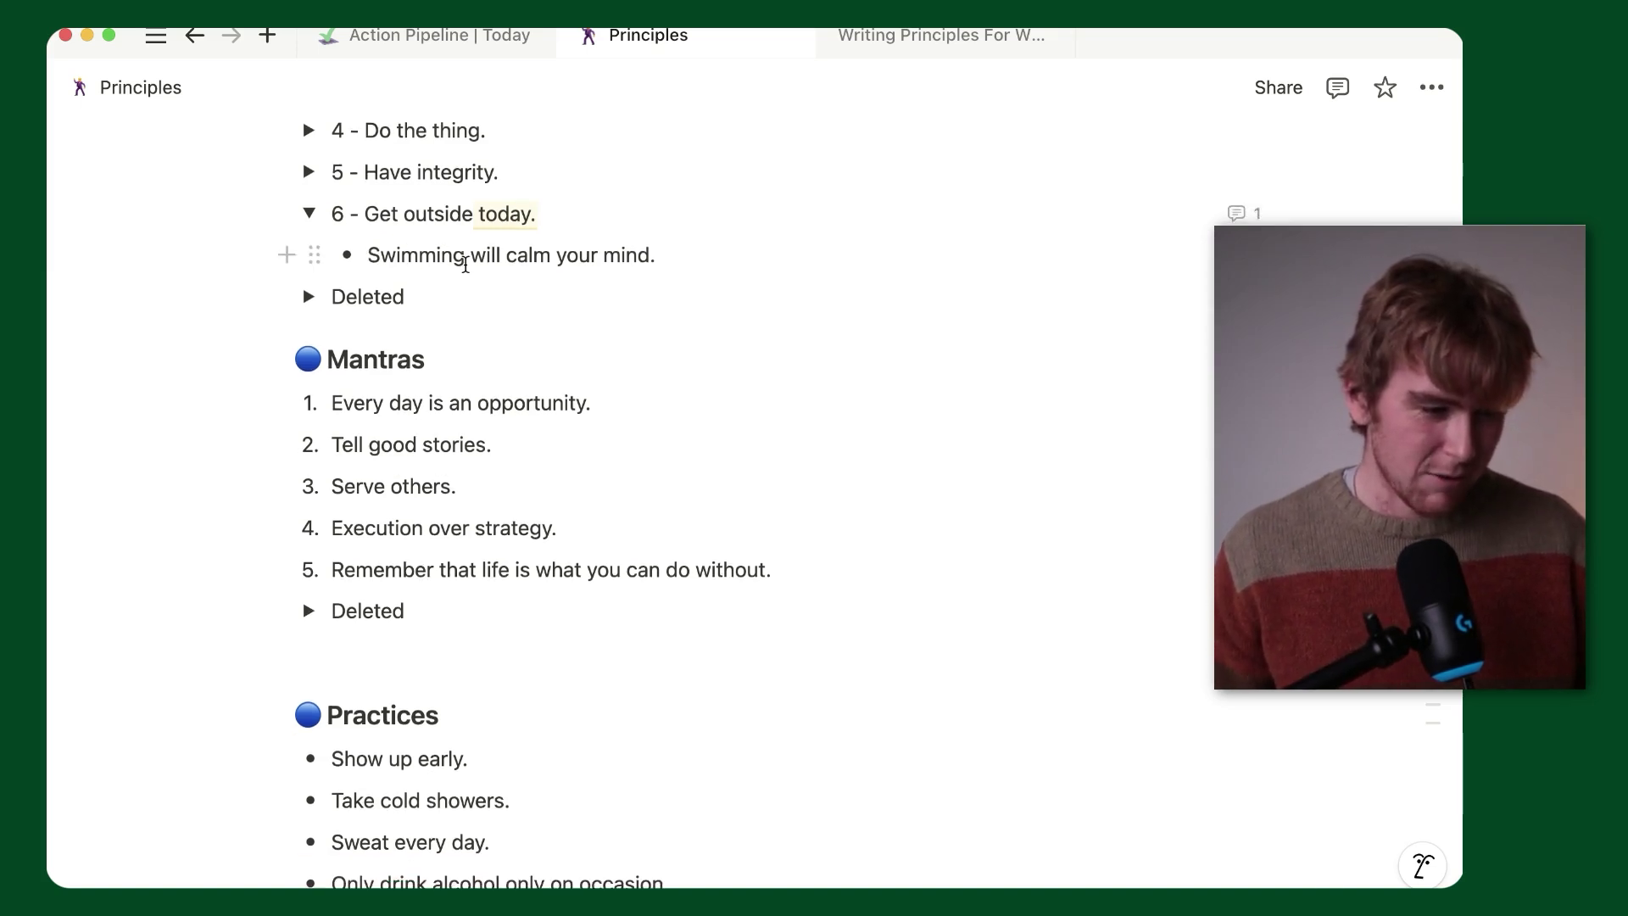
left_click(485, 214)
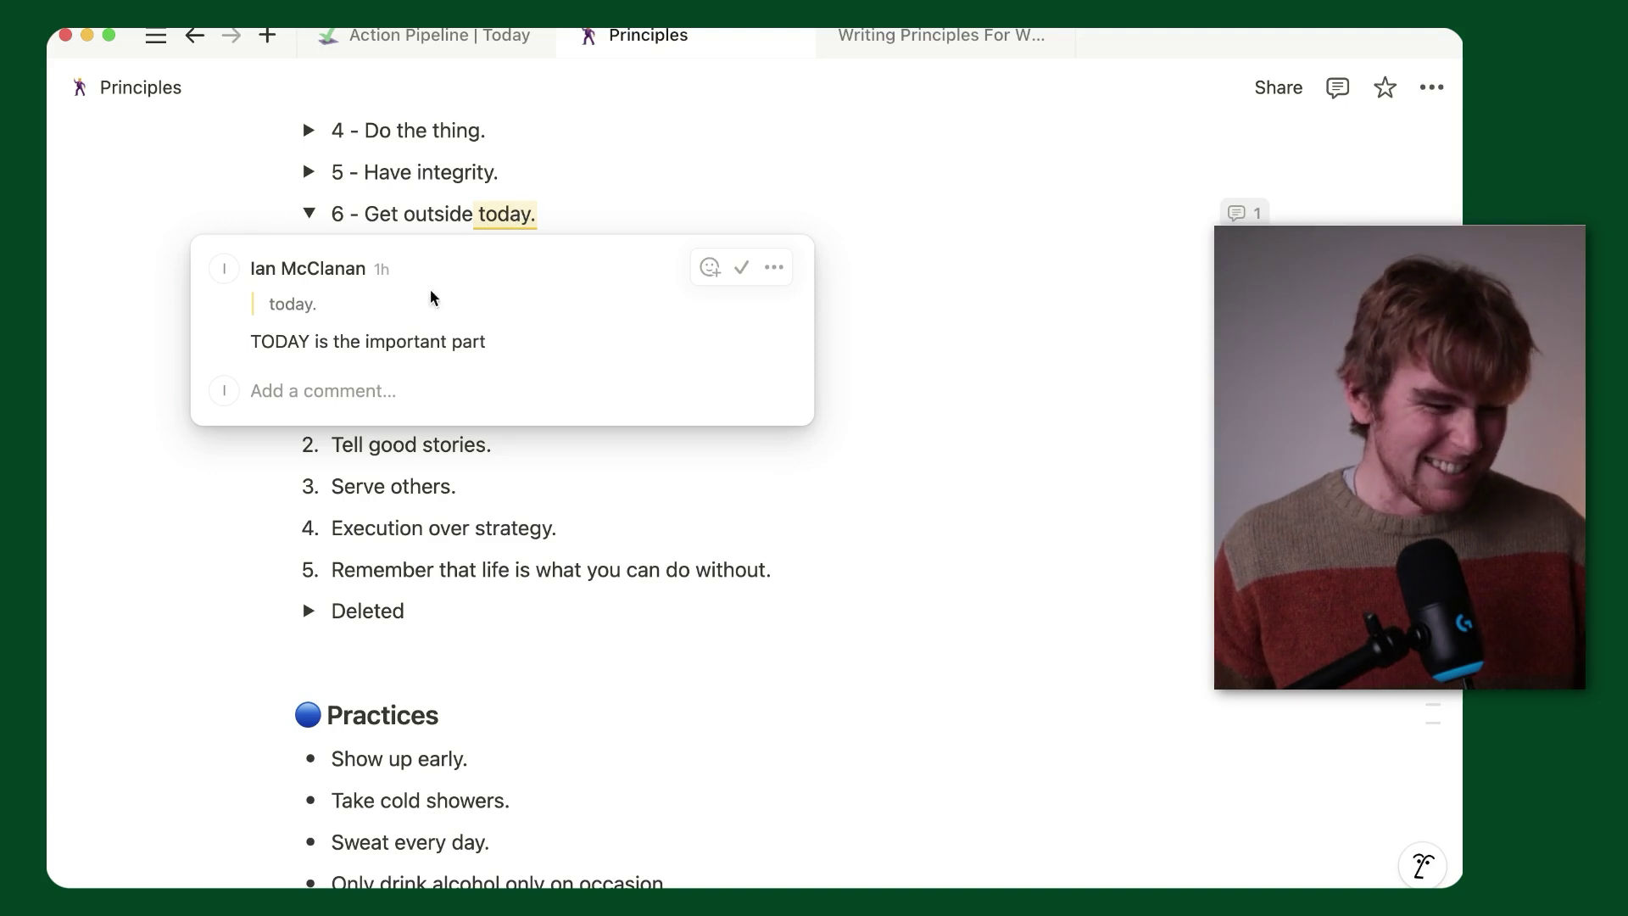
left_click(456, 217)
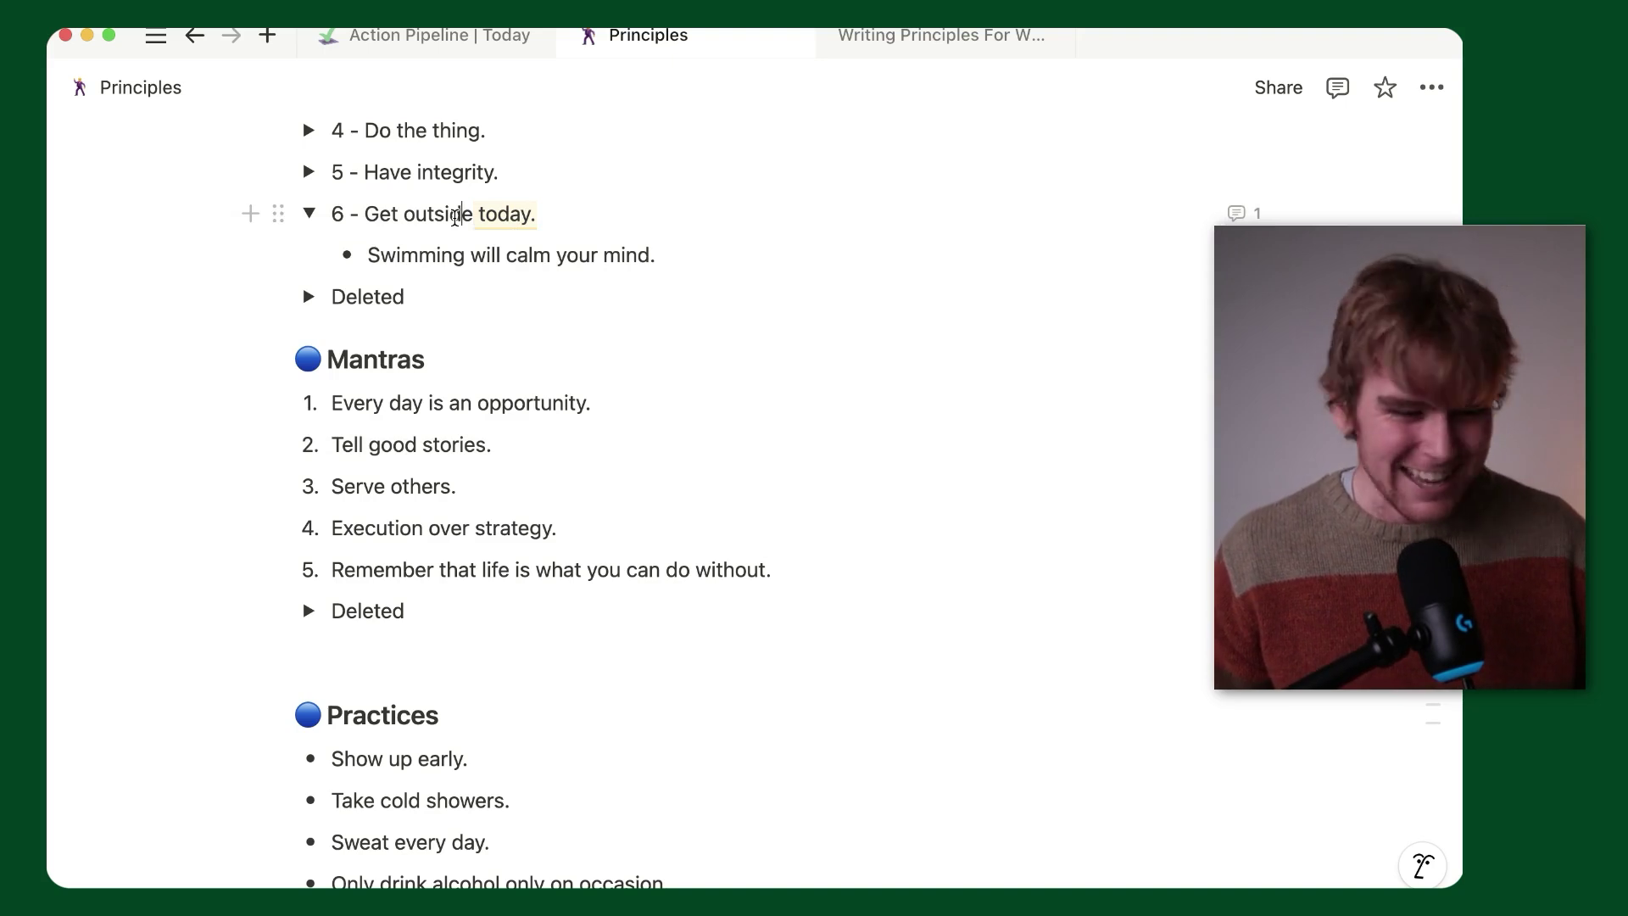
- Expand the "Deleted" entry under Mantras, highlight "Be a leader." while reading the removed mantras, and collapse the entry
scroll(458, 259, "down", 3)
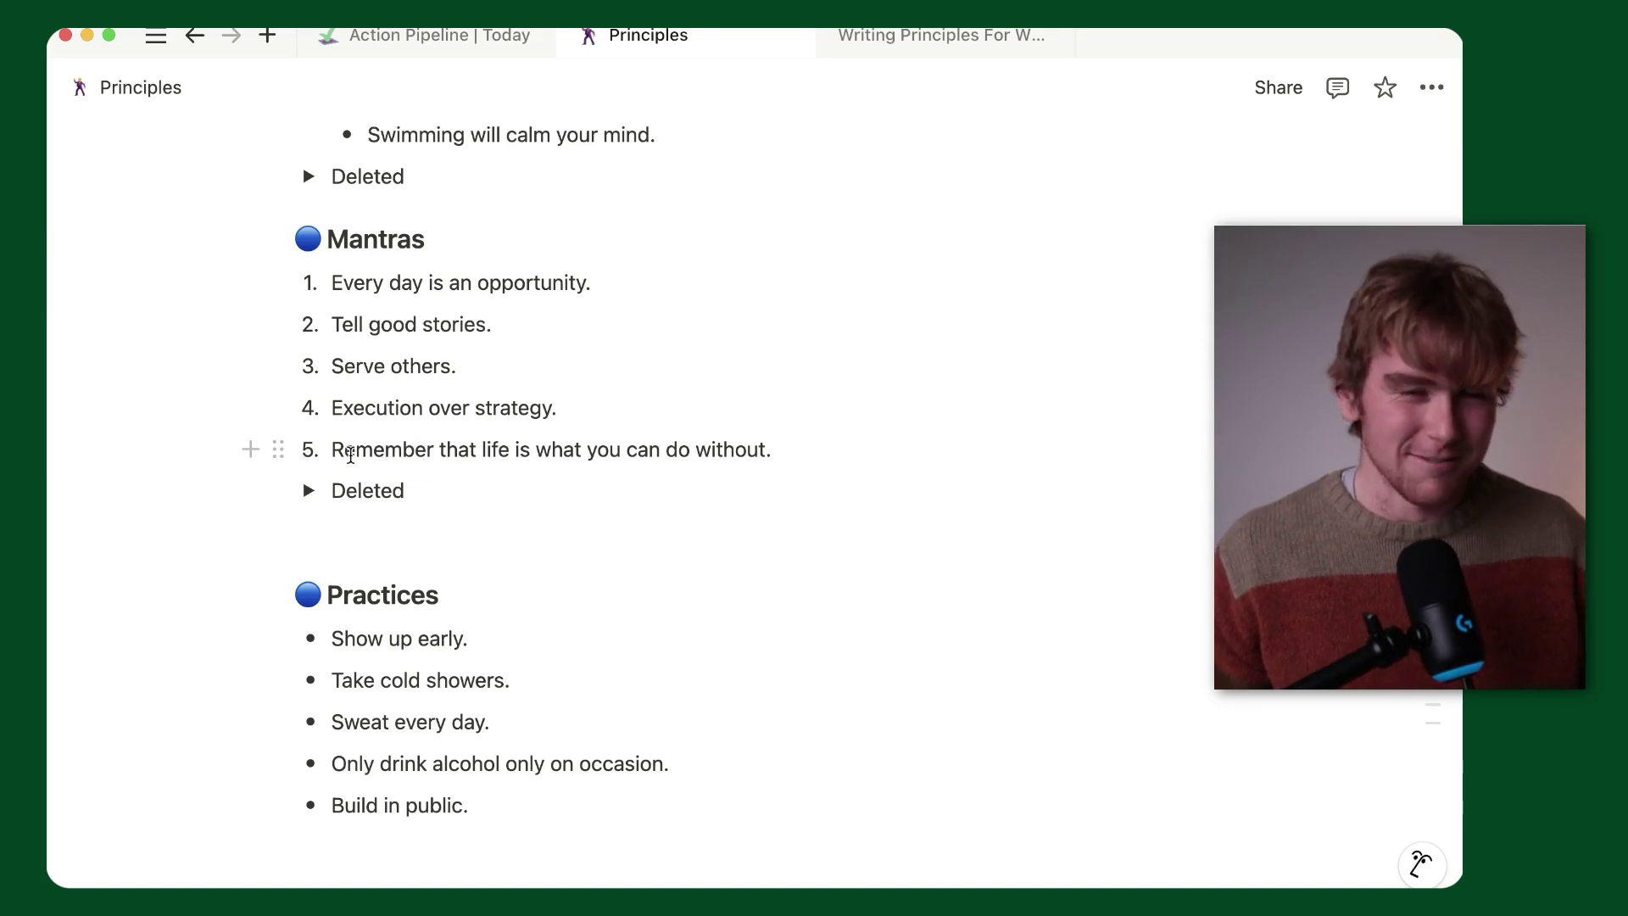
left_click(309, 490)
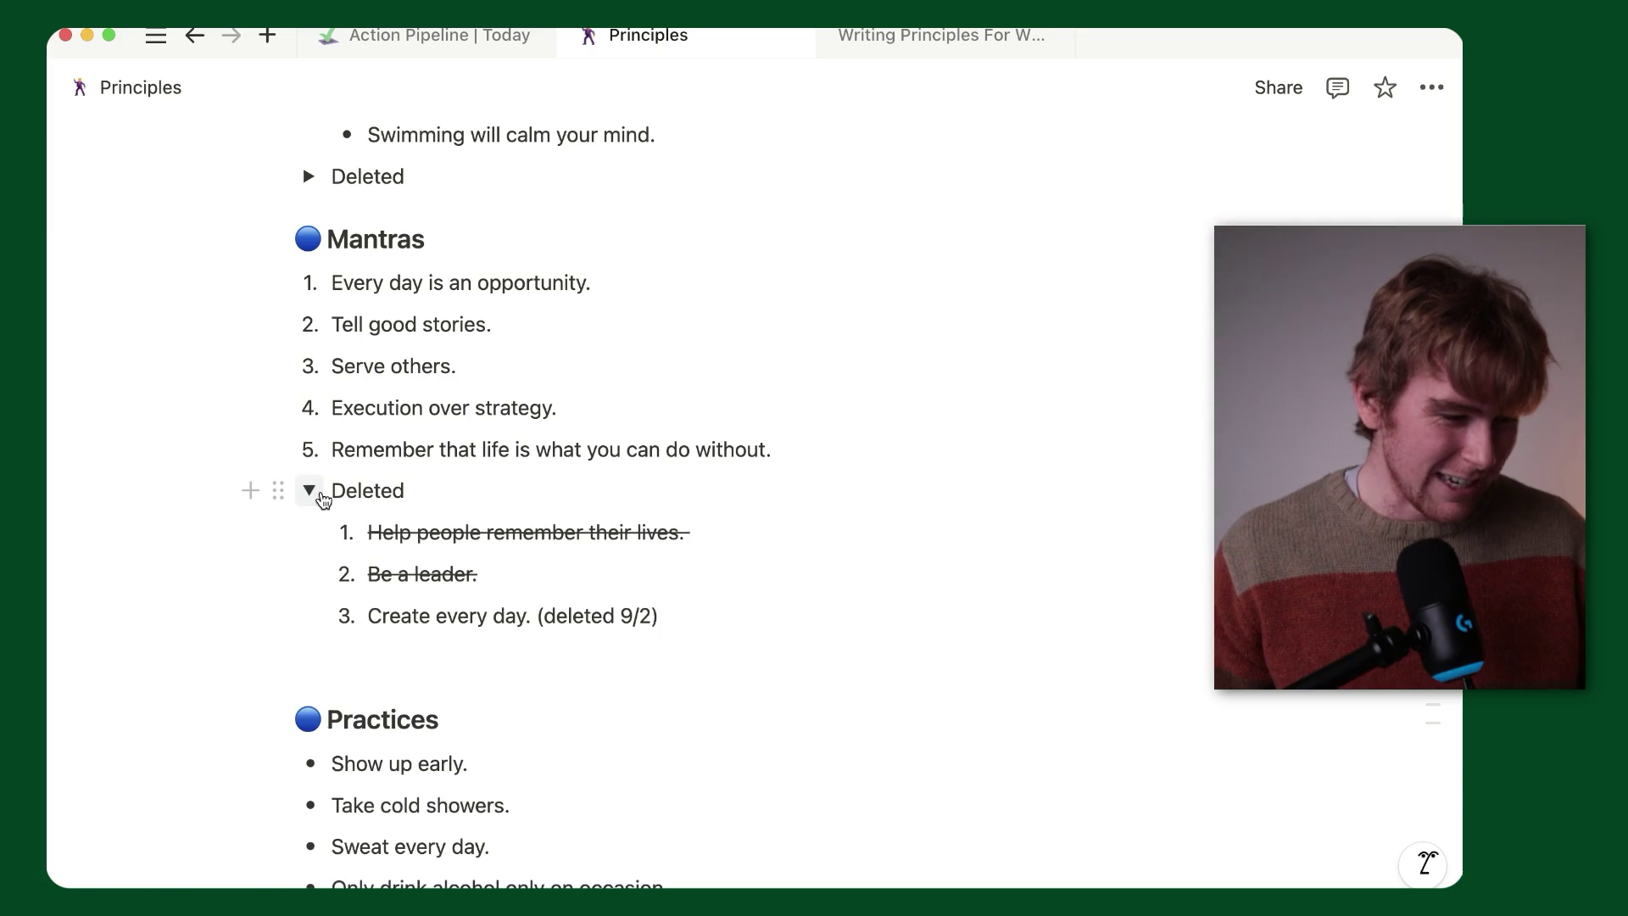
scroll(541, 541, "down", 2)
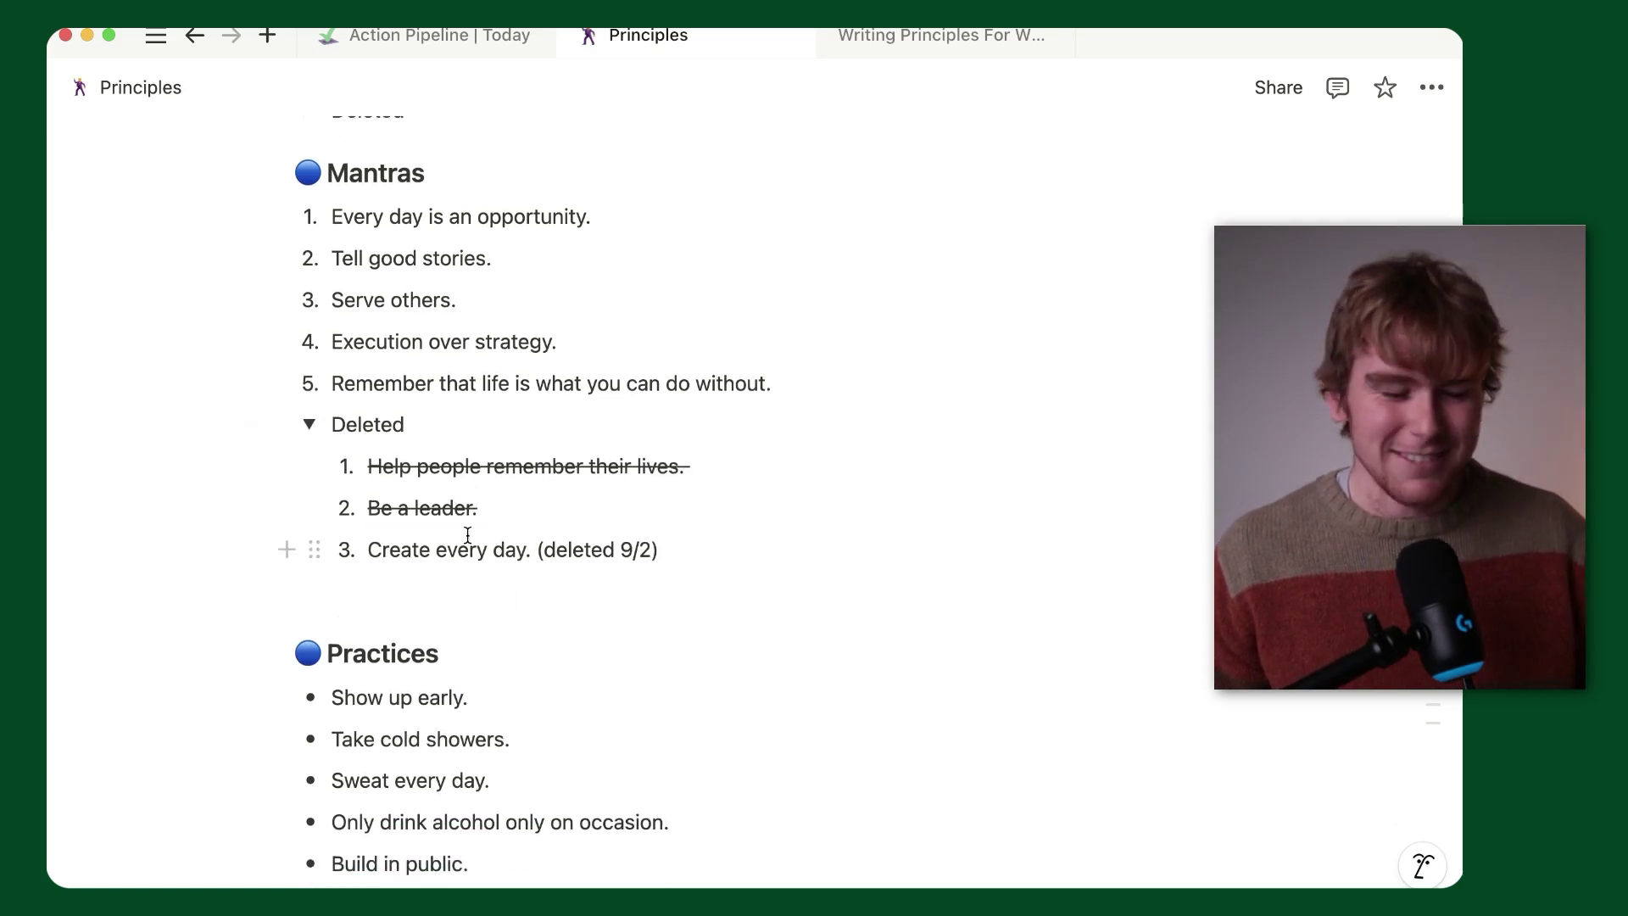
triple_click(480, 507)
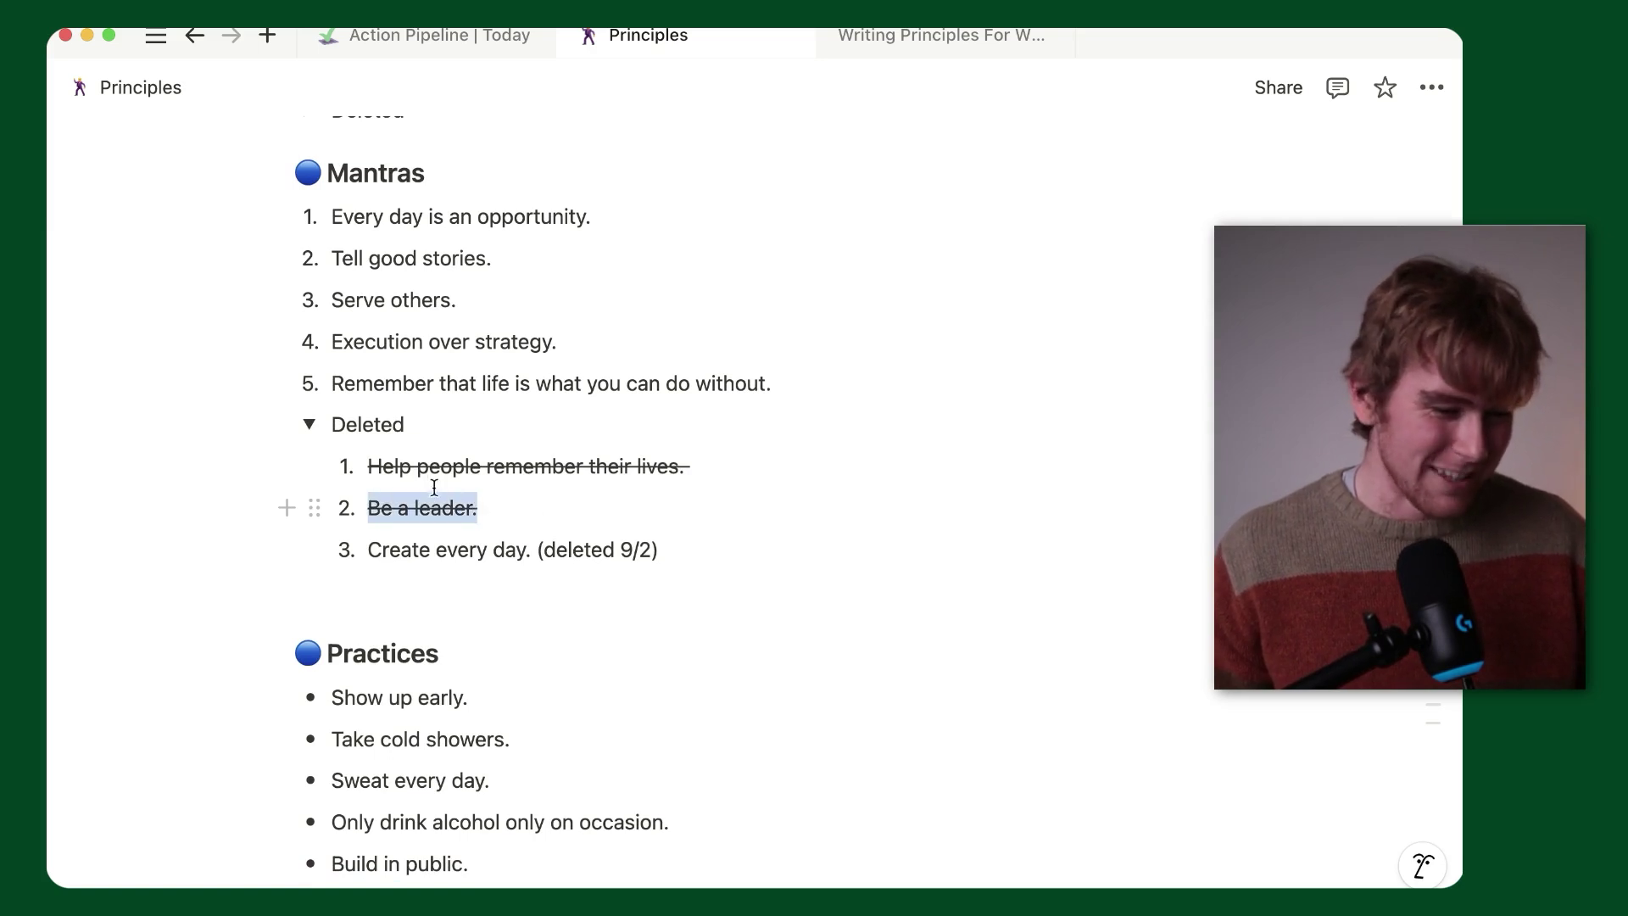
left_click(472, 488)
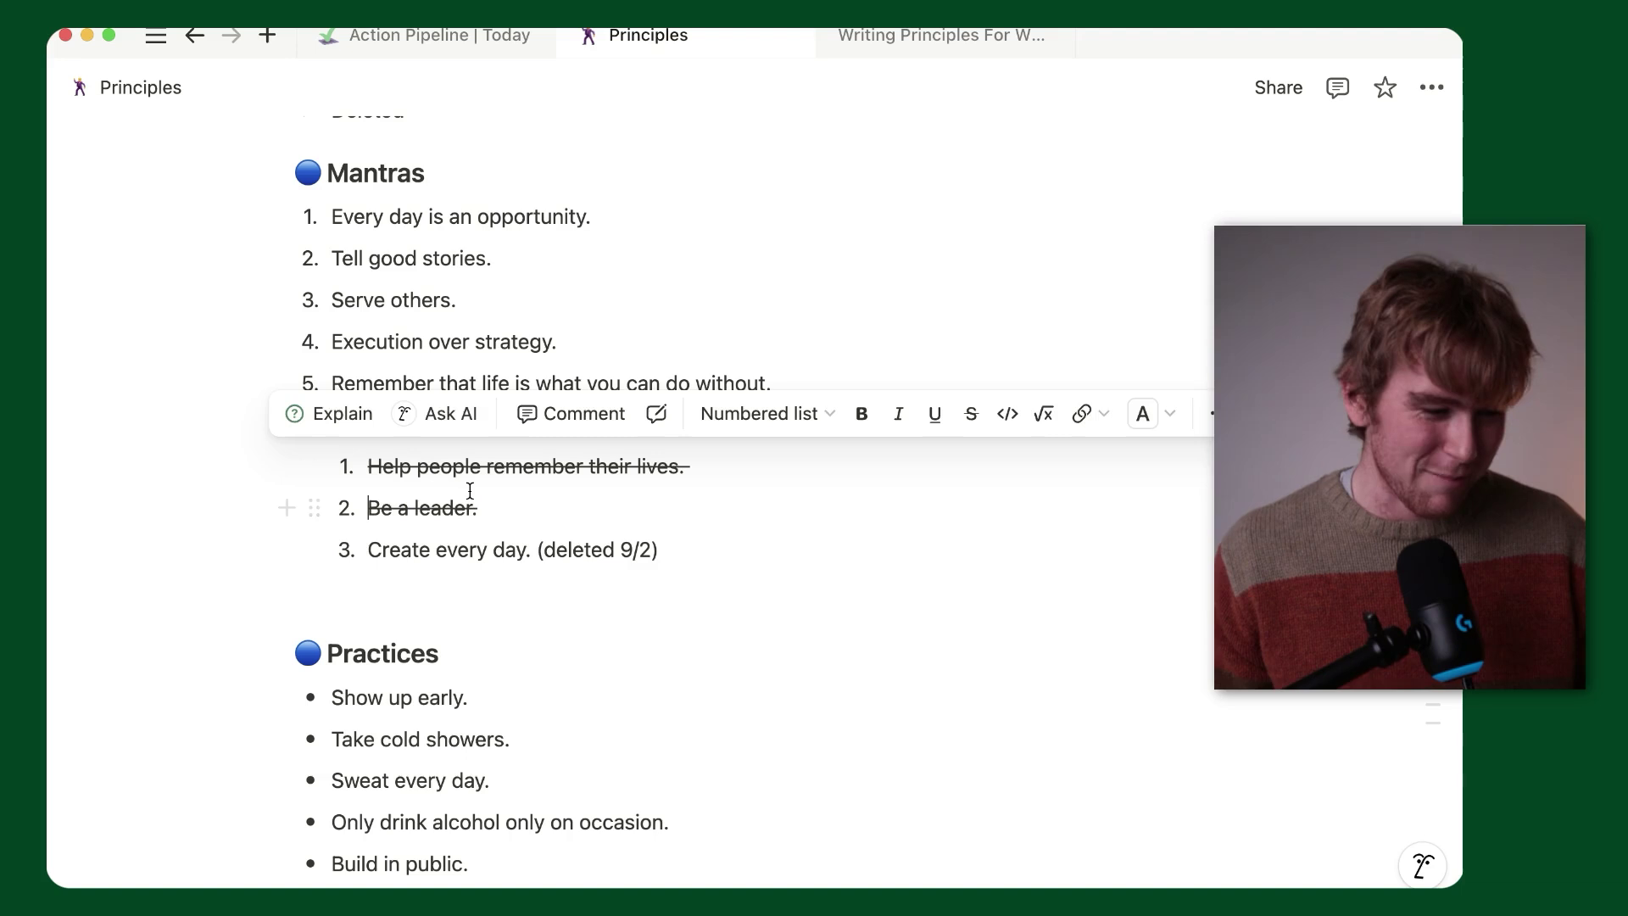
scroll(470, 491, "down", 1)
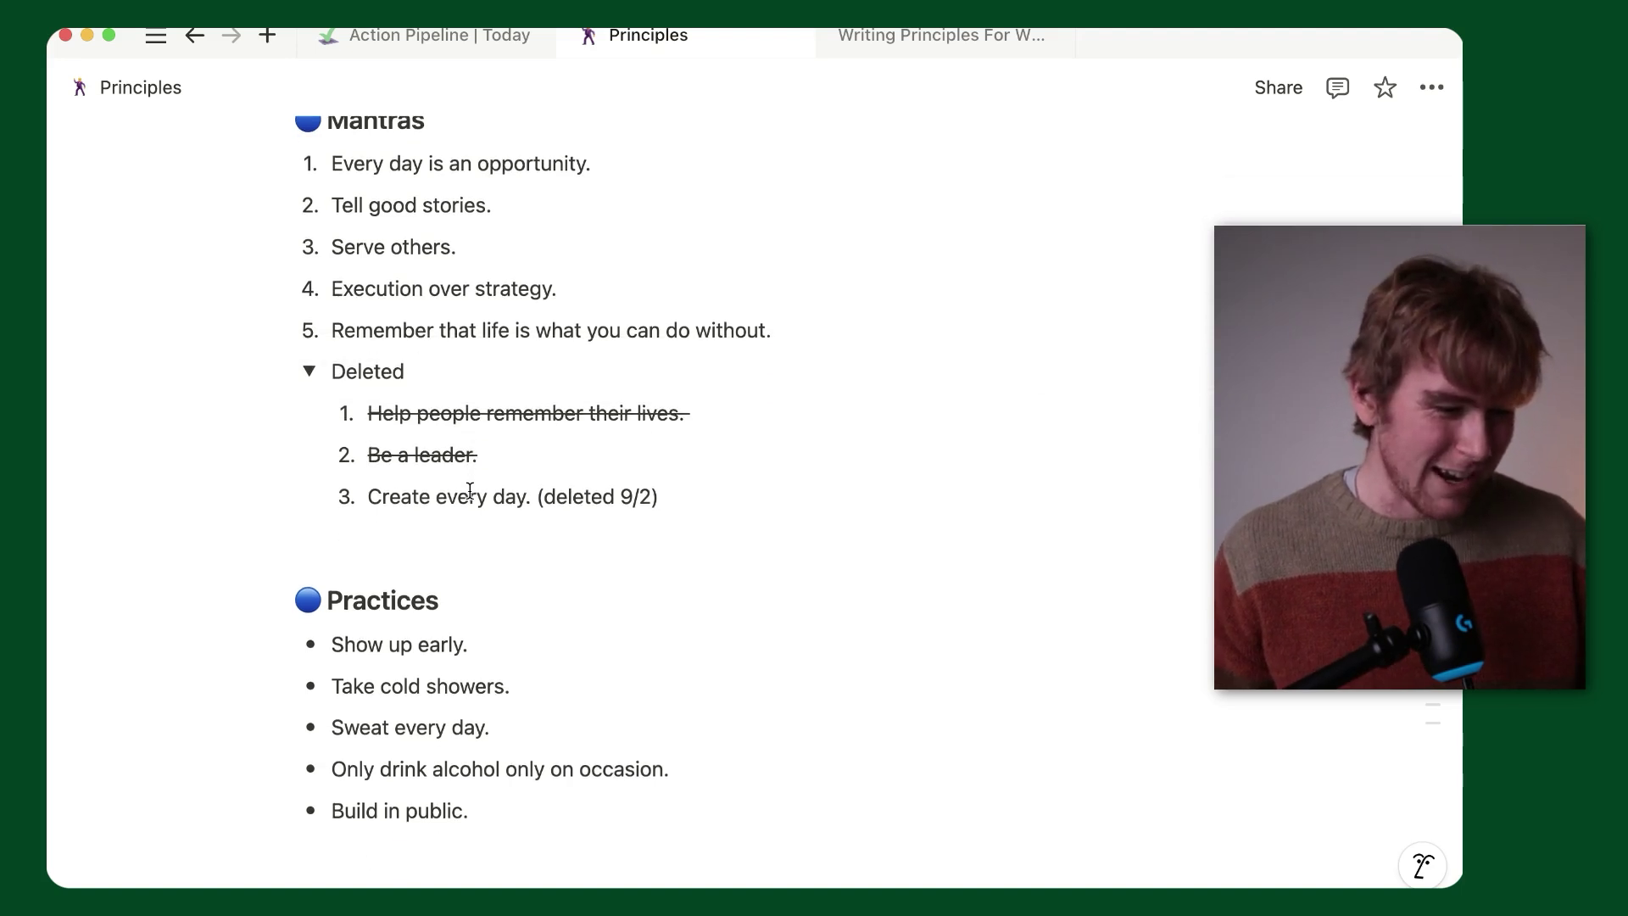
left_click(311, 373)
- Review the Practices list and highlight its items from "Show up early." to "Build in public."
scroll(310, 373, "down", 4)
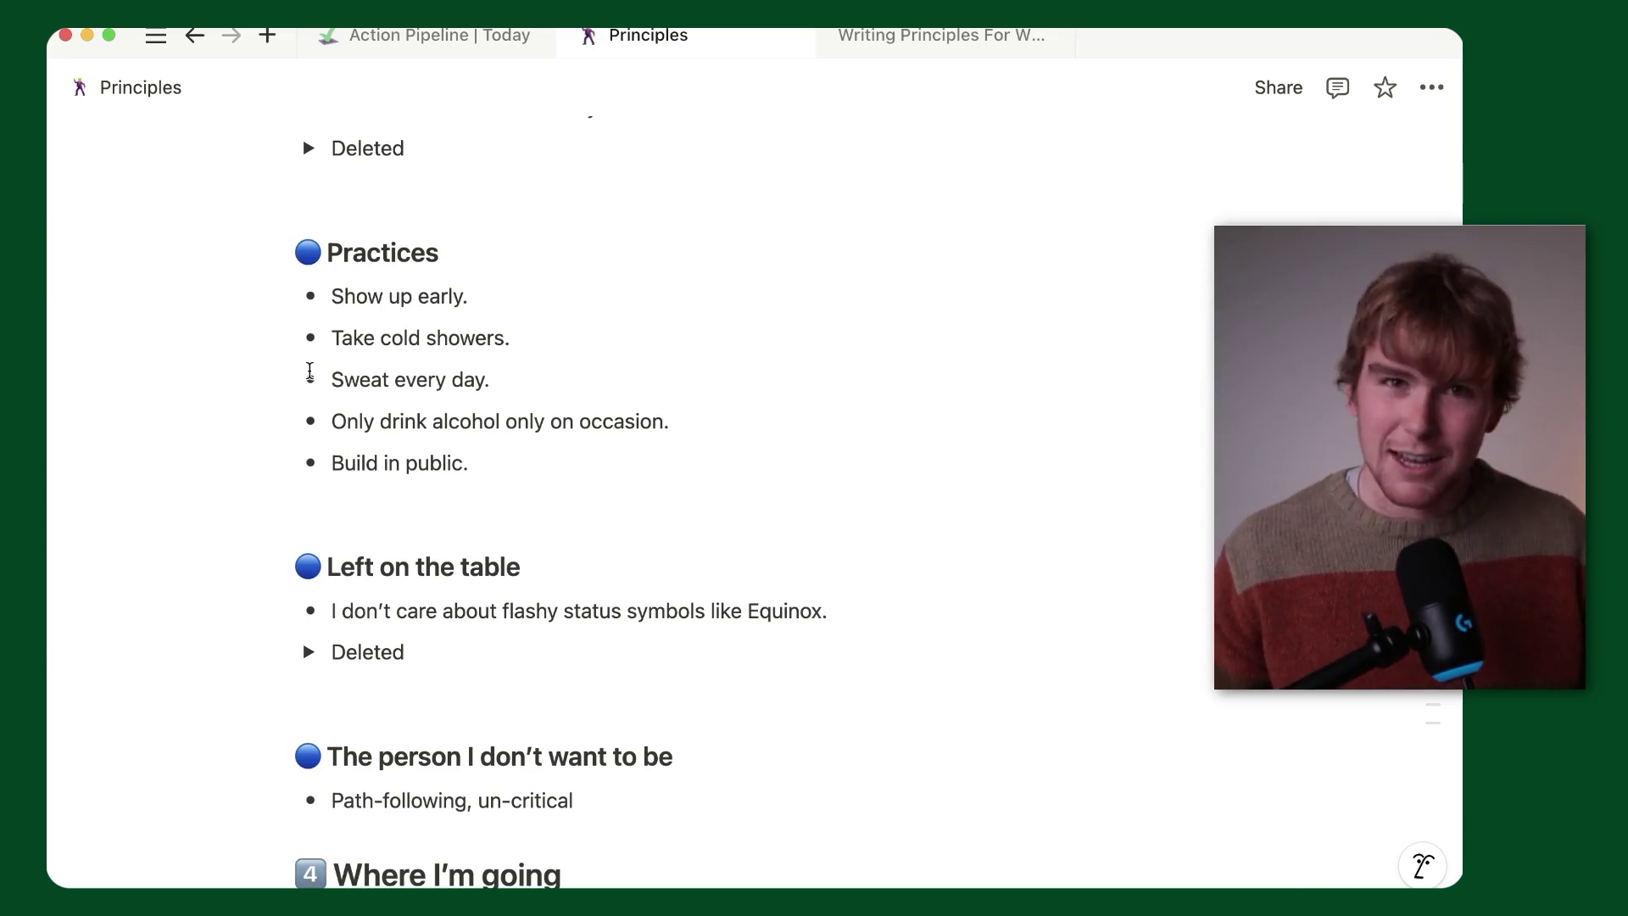
scroll(311, 374, "down", 2)
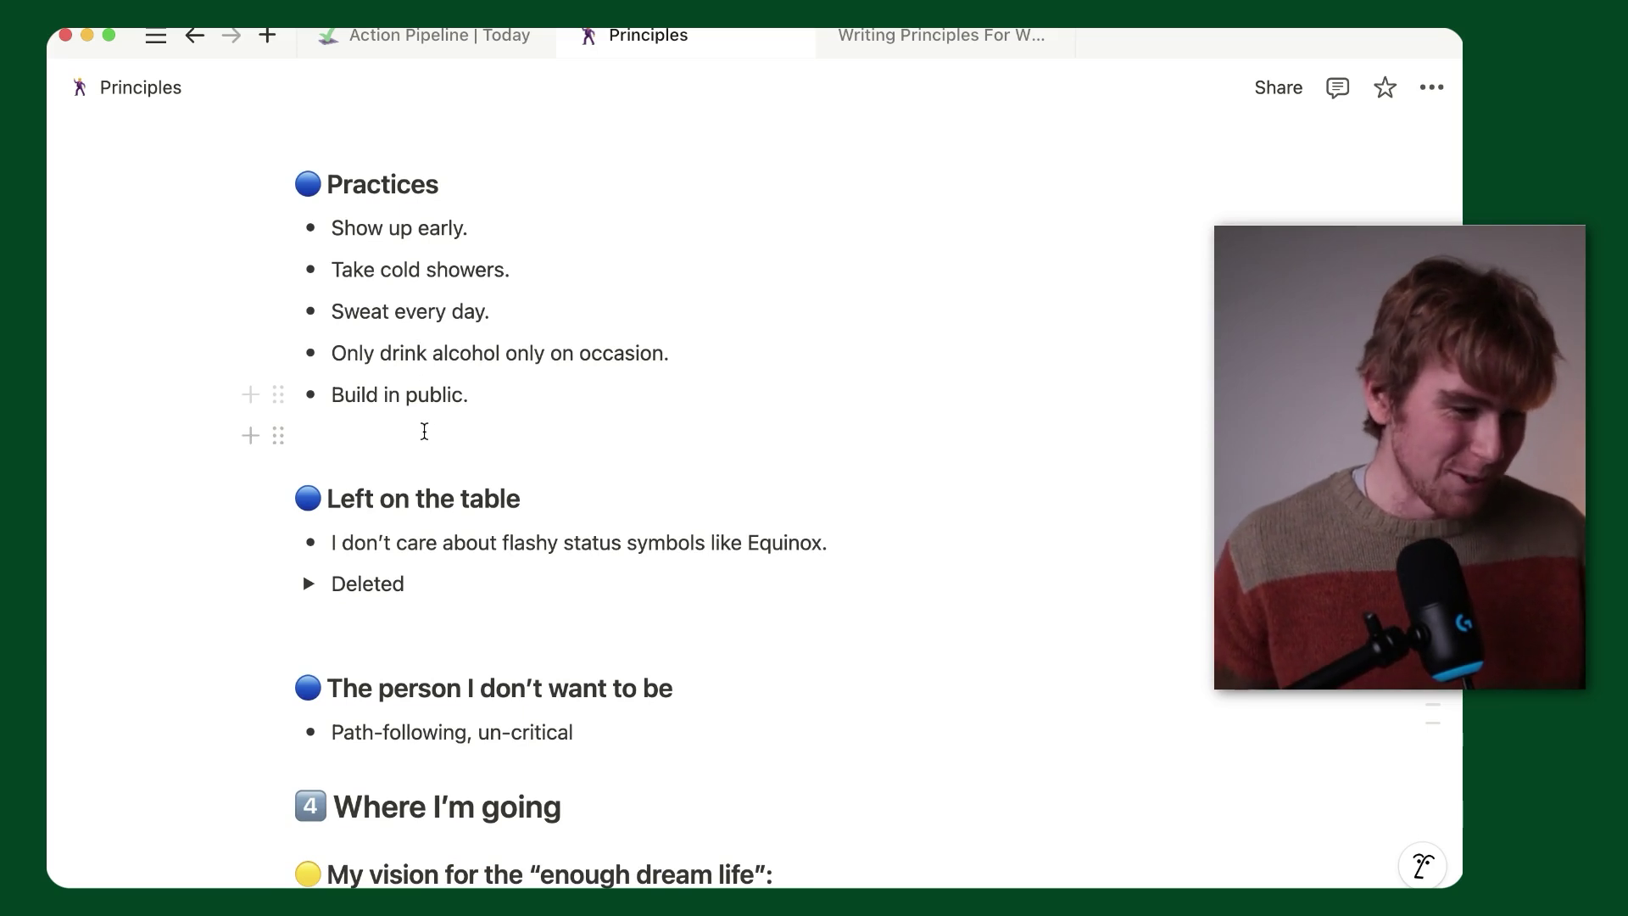
left_click_drag(476, 427, 356, 227)
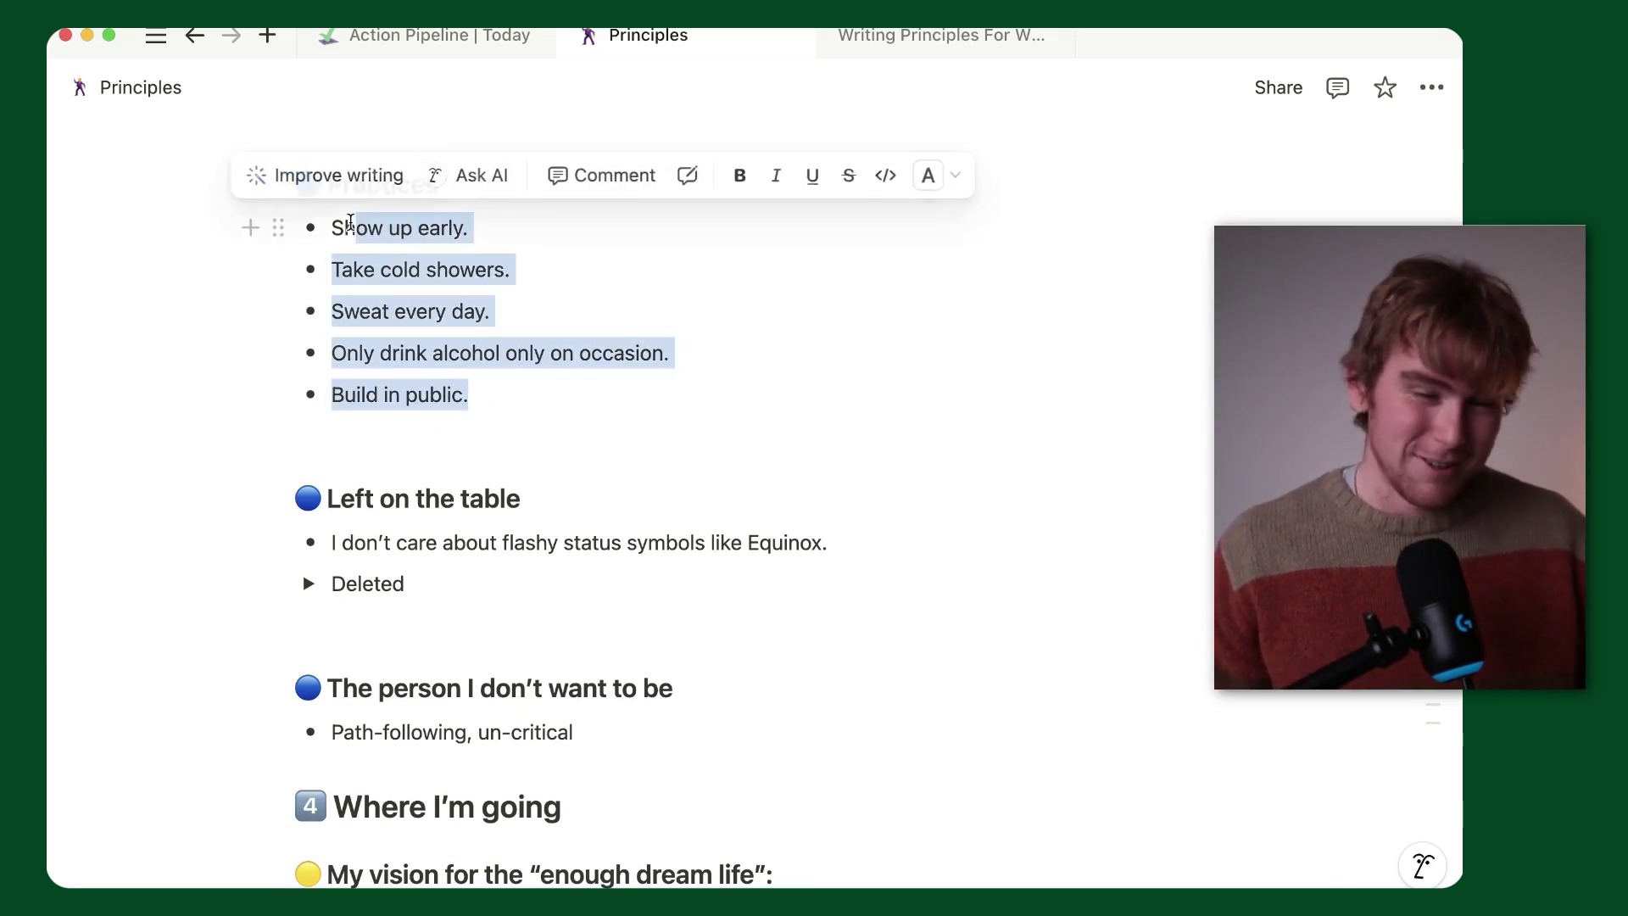
- Highlight part of the "Left on the table" heading, inspect the "Deleted" entry beneath it, and collapse that entry
scroll(351, 221, "down", 2)
scroll(350, 221, "down", 5)
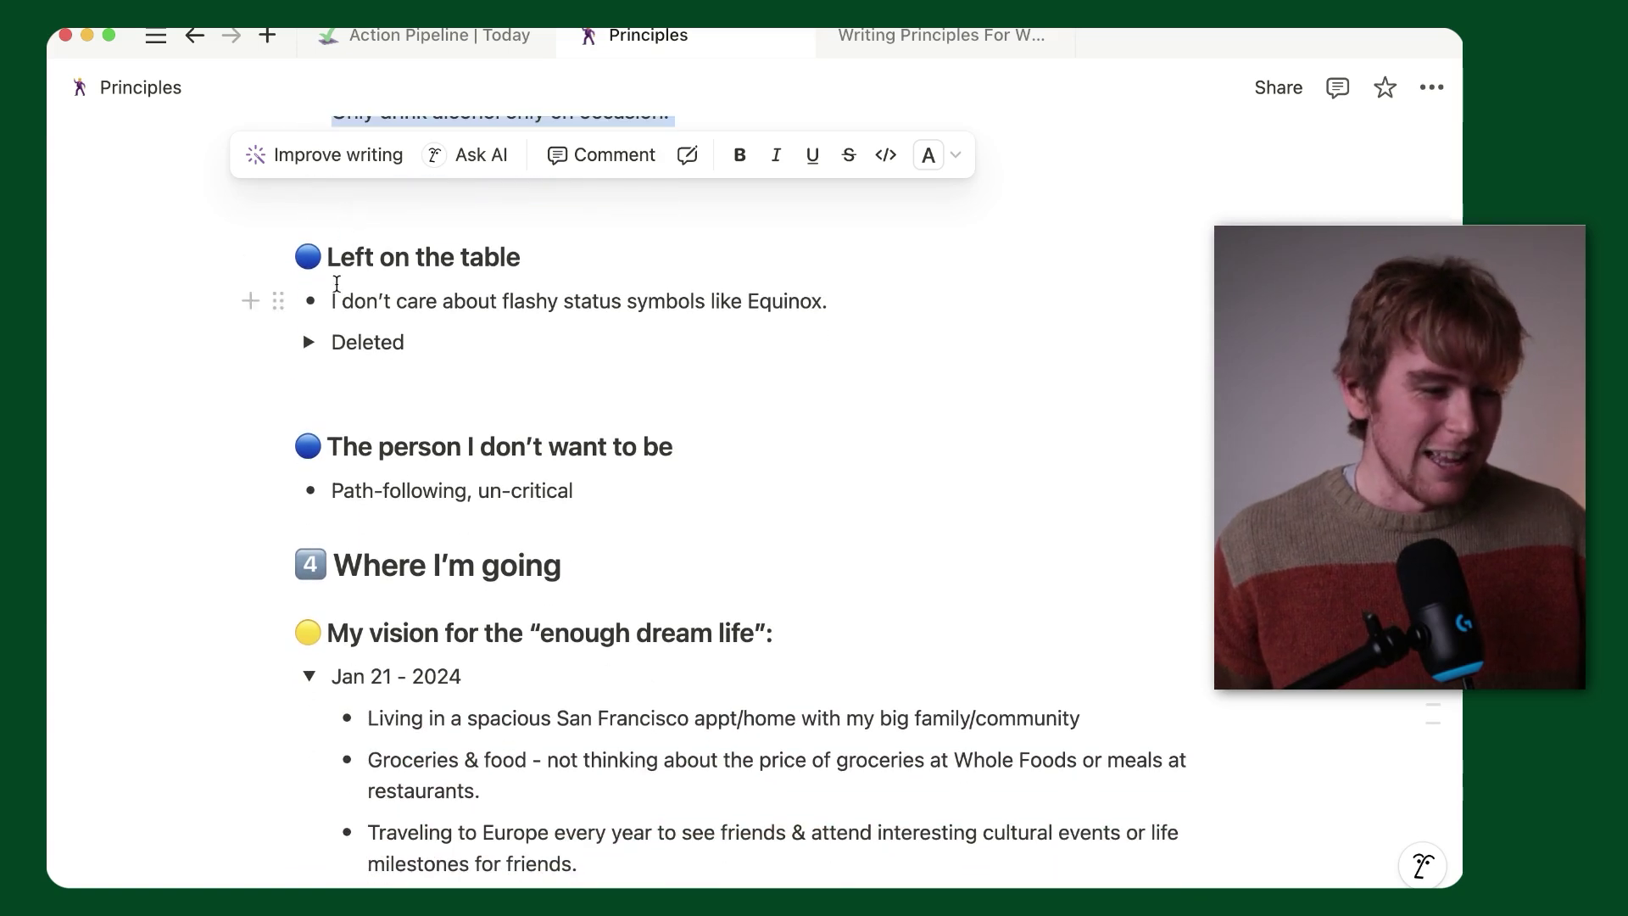
left_click_drag(359, 254, 465, 254)
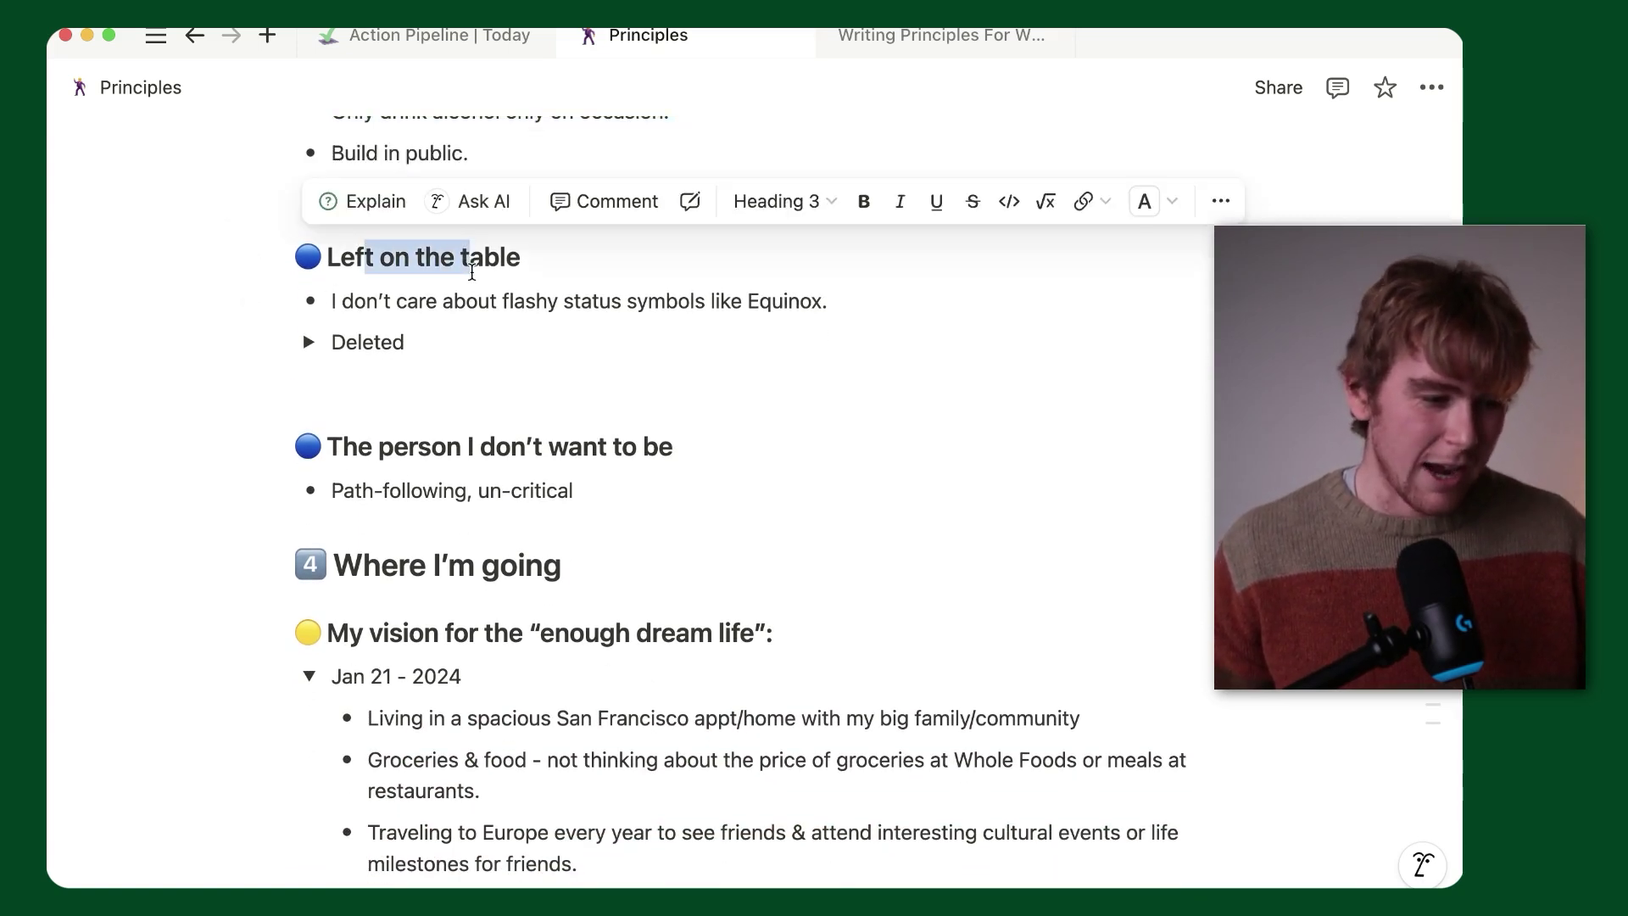
left_click(471, 270)
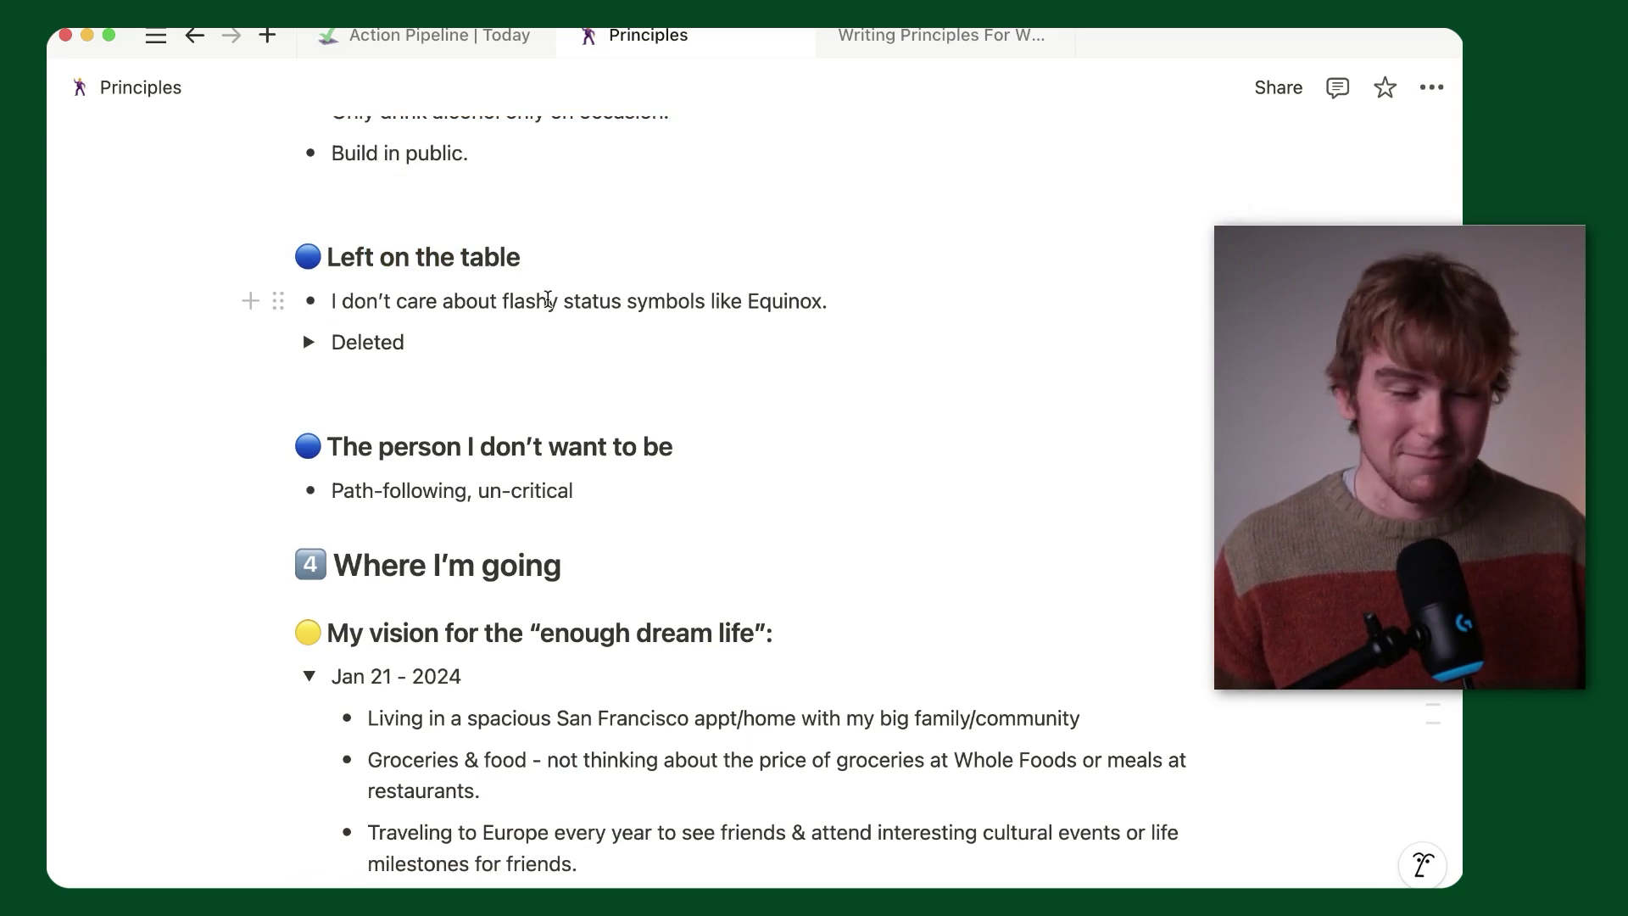
left_click(309, 342)
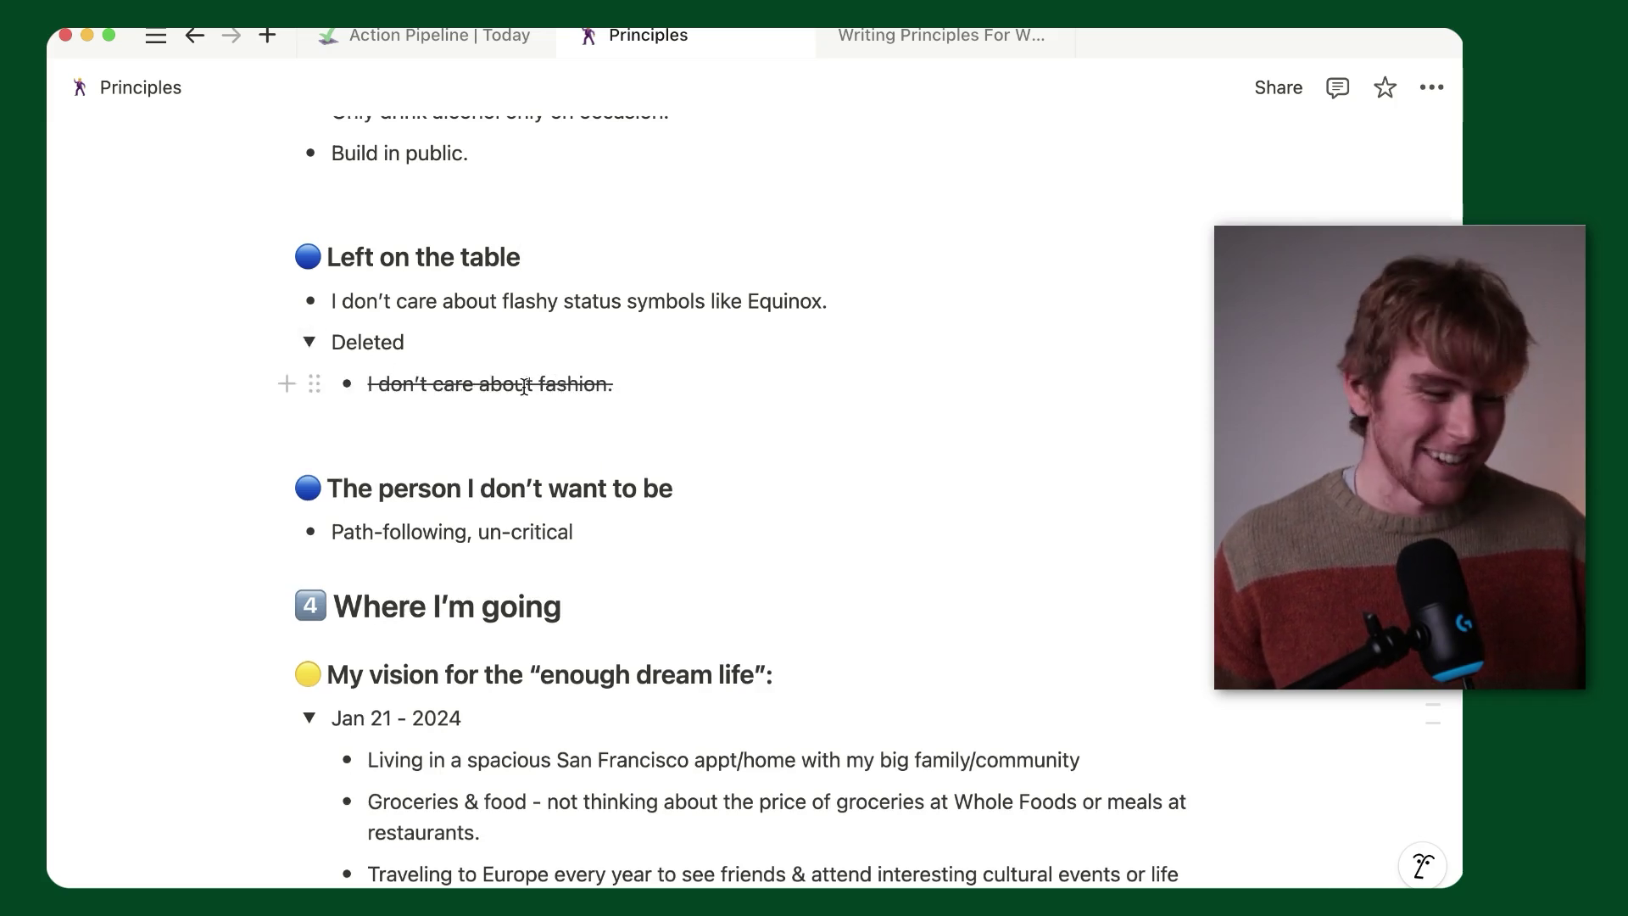
left_click(312, 342)
- Look over the "The person I don't want to be" section and the items around it
scroll(424, 364, "down", 3)
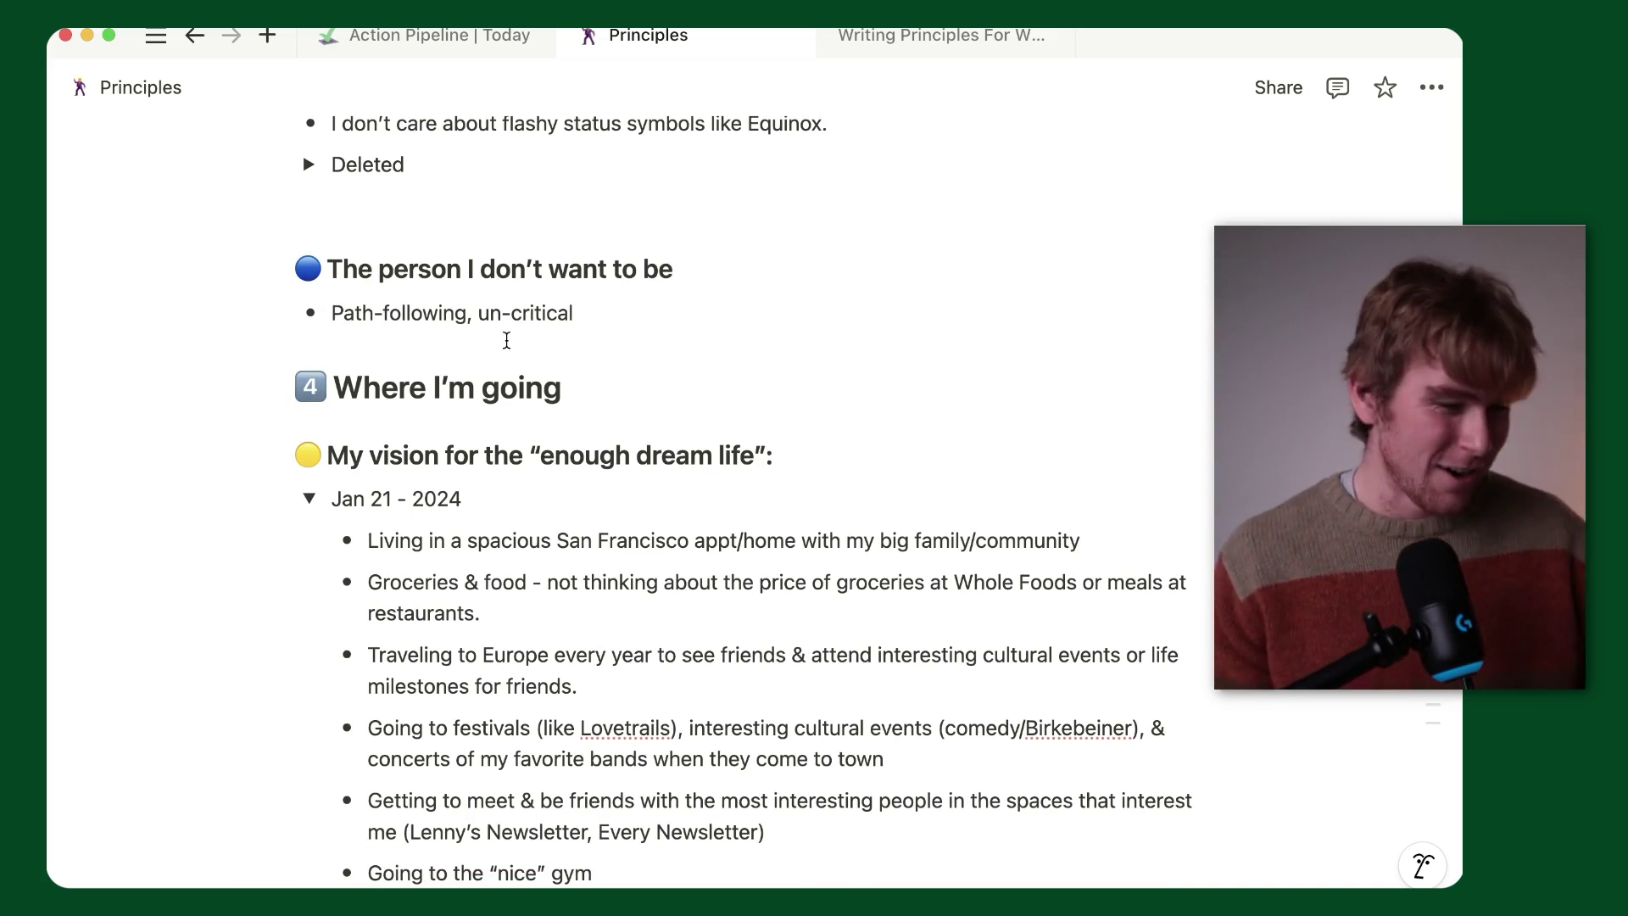
scroll(506, 340, "up", 2)
scroll(506, 340, "up", 3)
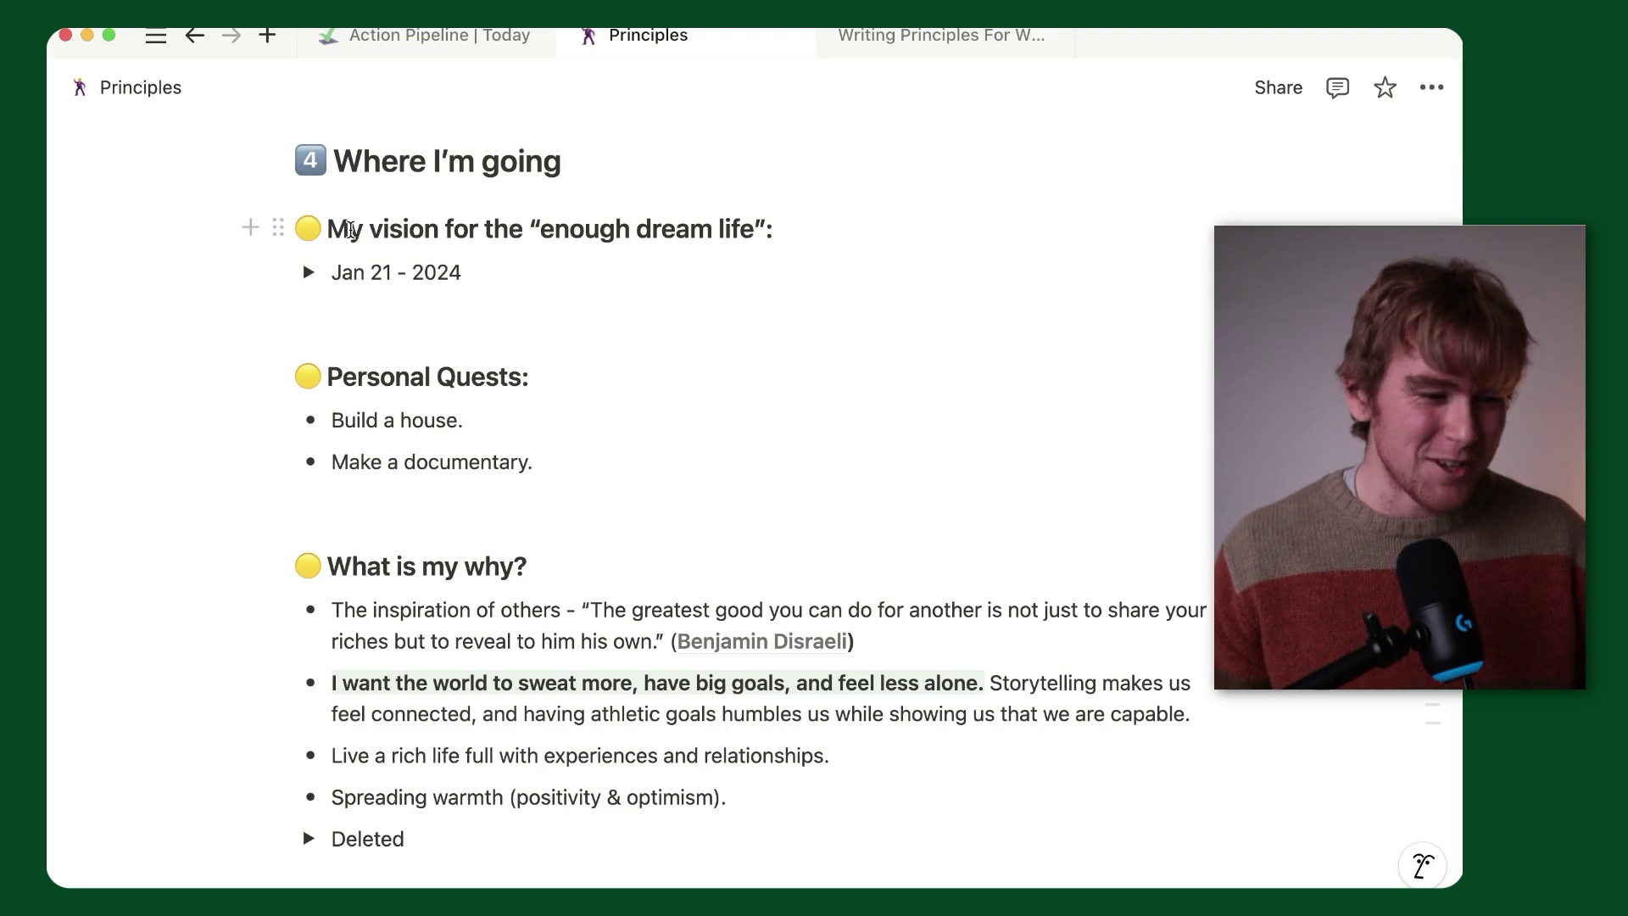
- Highlight the "enough dream life" vision heading and expand its "Jan 21 - 2024" entry to read the list
left_click_drag(349, 230, 582, 234)
left_click(636, 231)
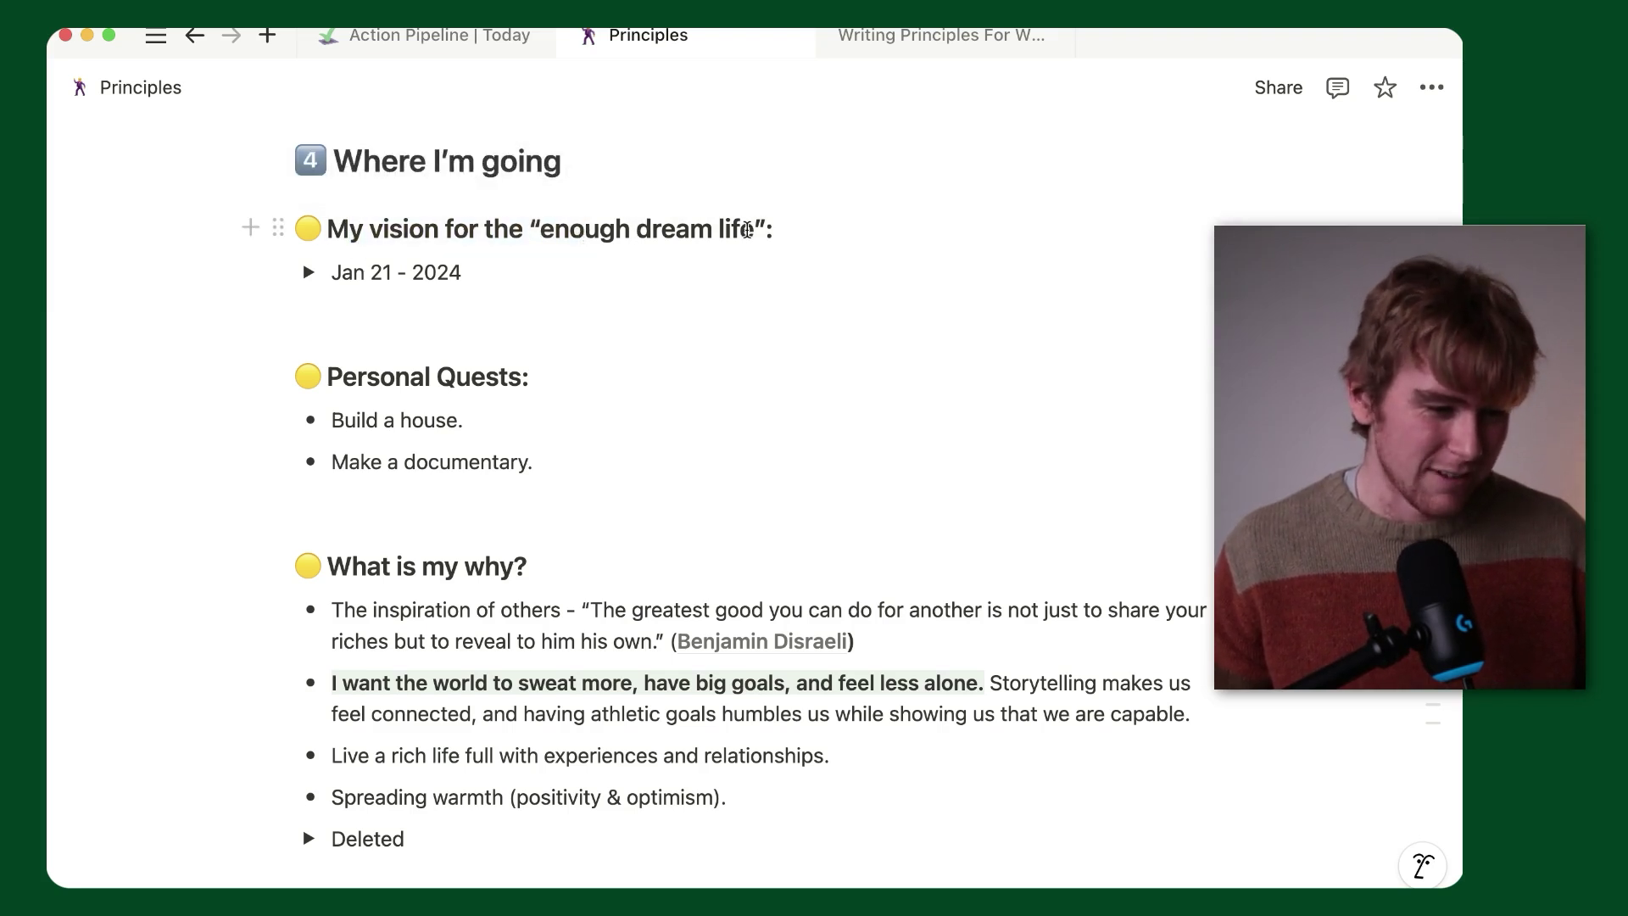
left_click_drag(755, 229, 591, 219)
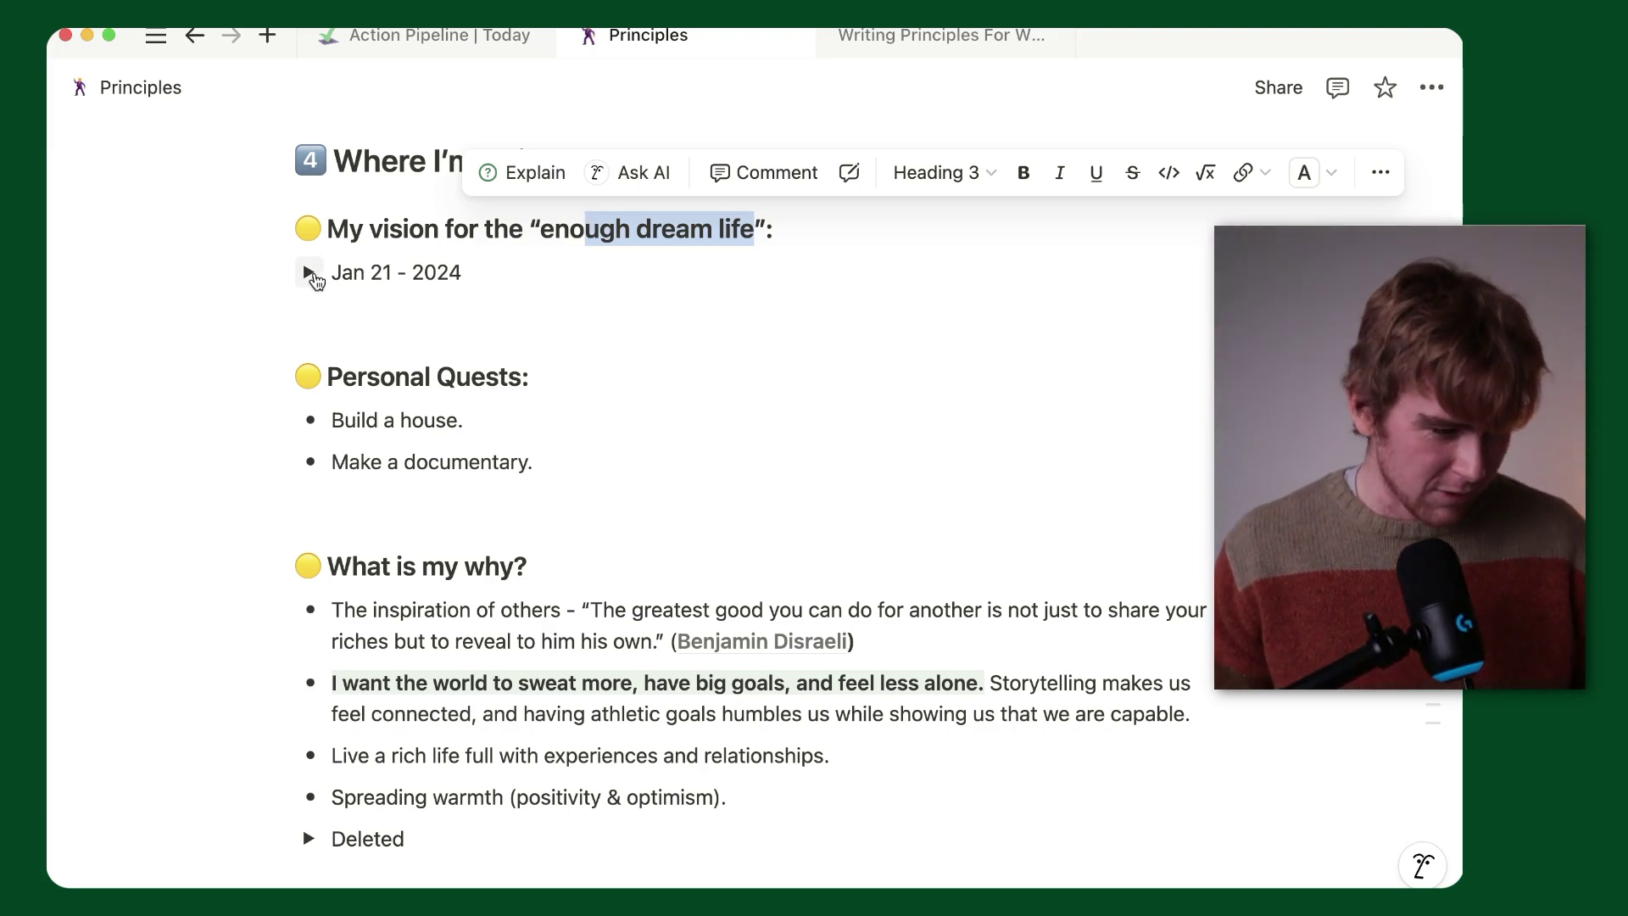
scroll(365, 274, "down", 1)
left_click(319, 252)
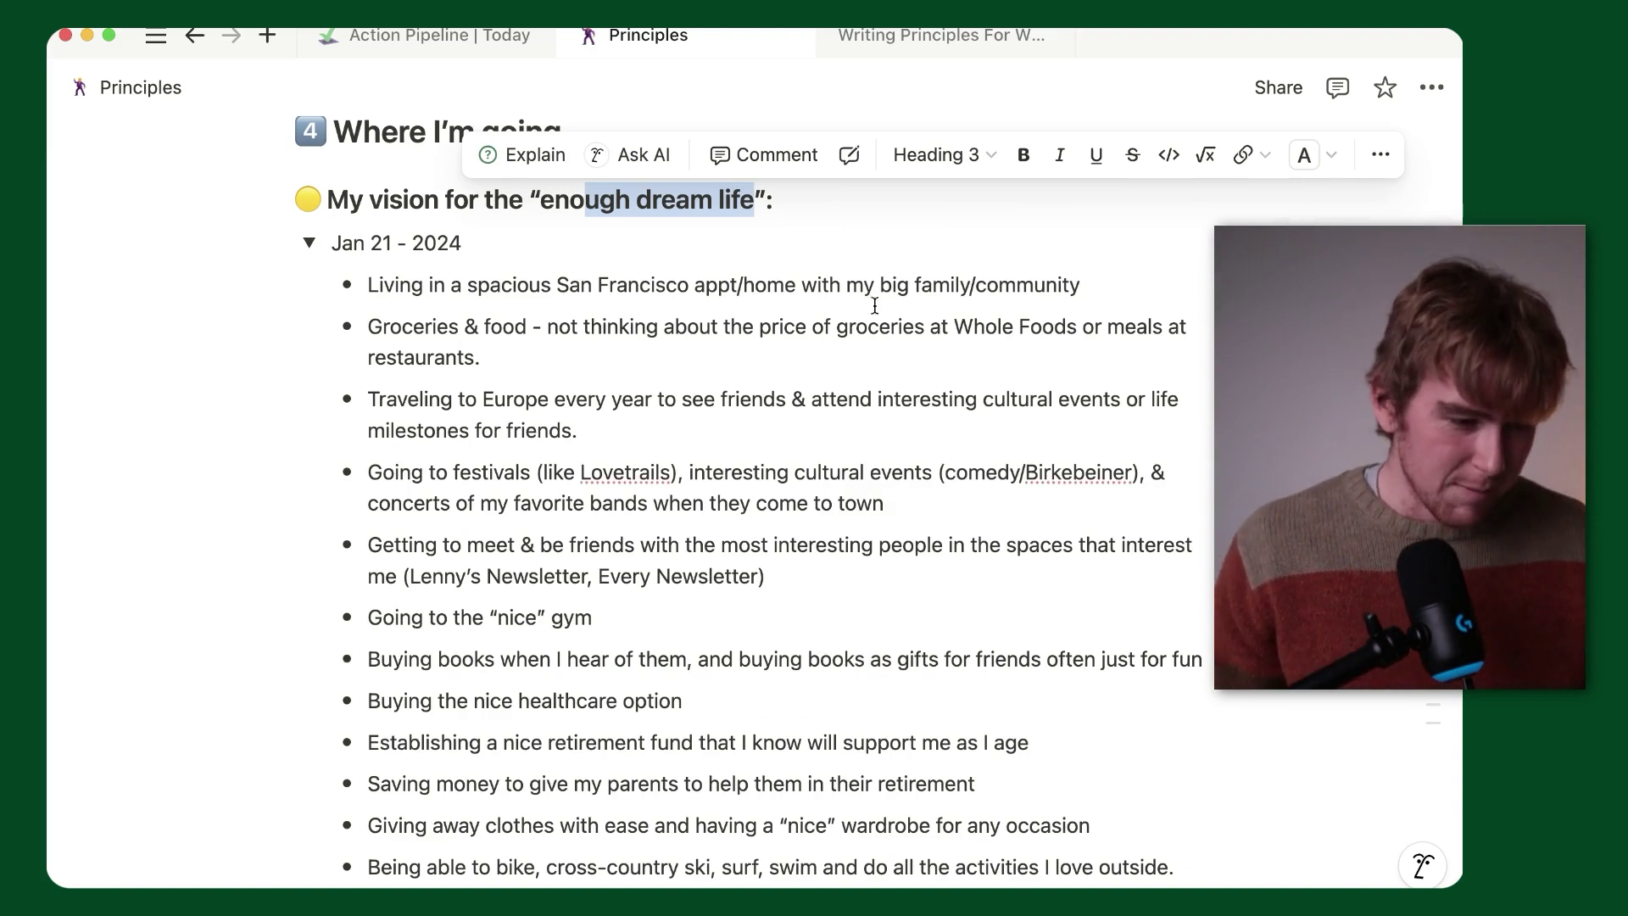
- Highlight the groceries and Europe travel items in the "Jan 21 - 2024" vision list while reading them
scroll(896, 304, "down", 2)
left_click(482, 310)
left_click_drag(482, 311, 370, 268)
left_click(489, 296)
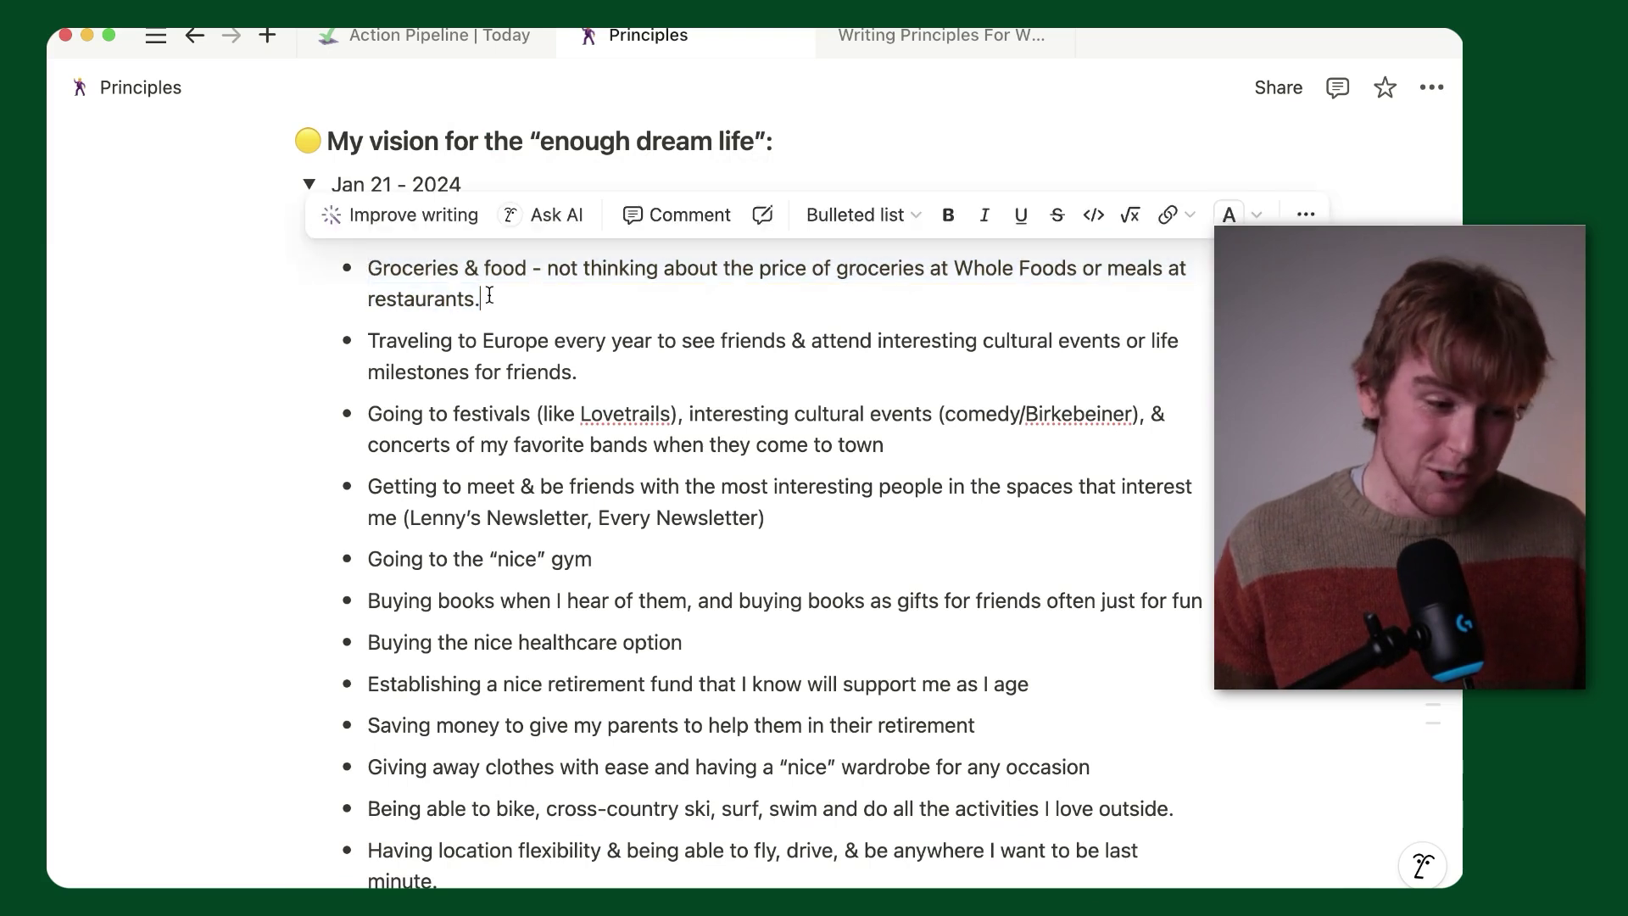
scroll(513, 314, "down", 2)
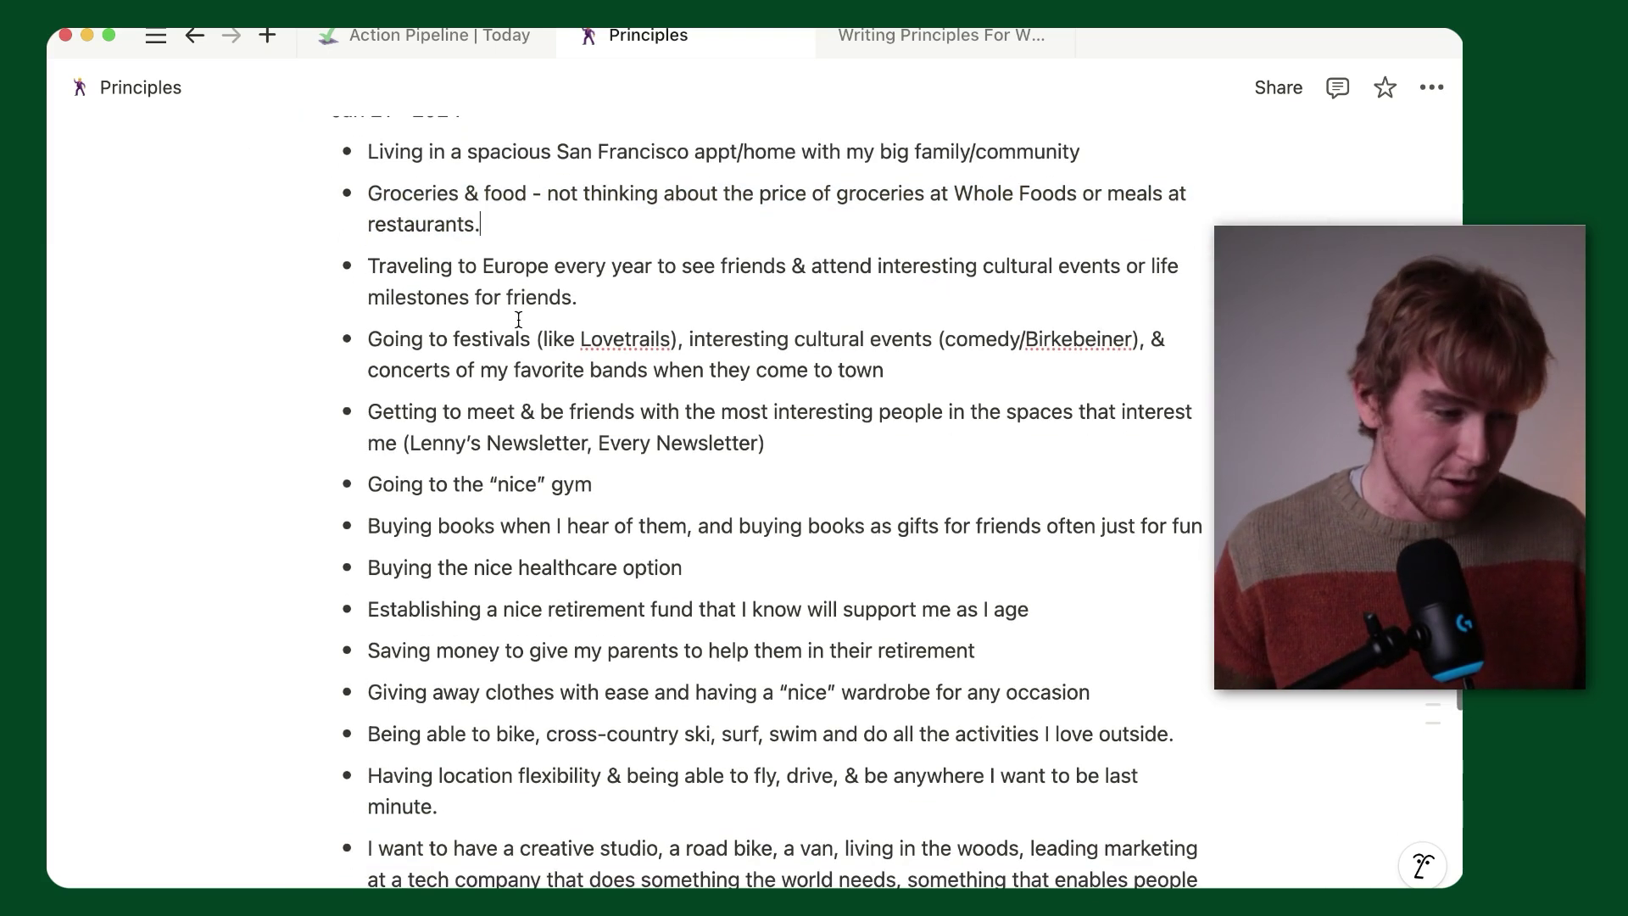
left_click_drag(584, 298, 500, 268)
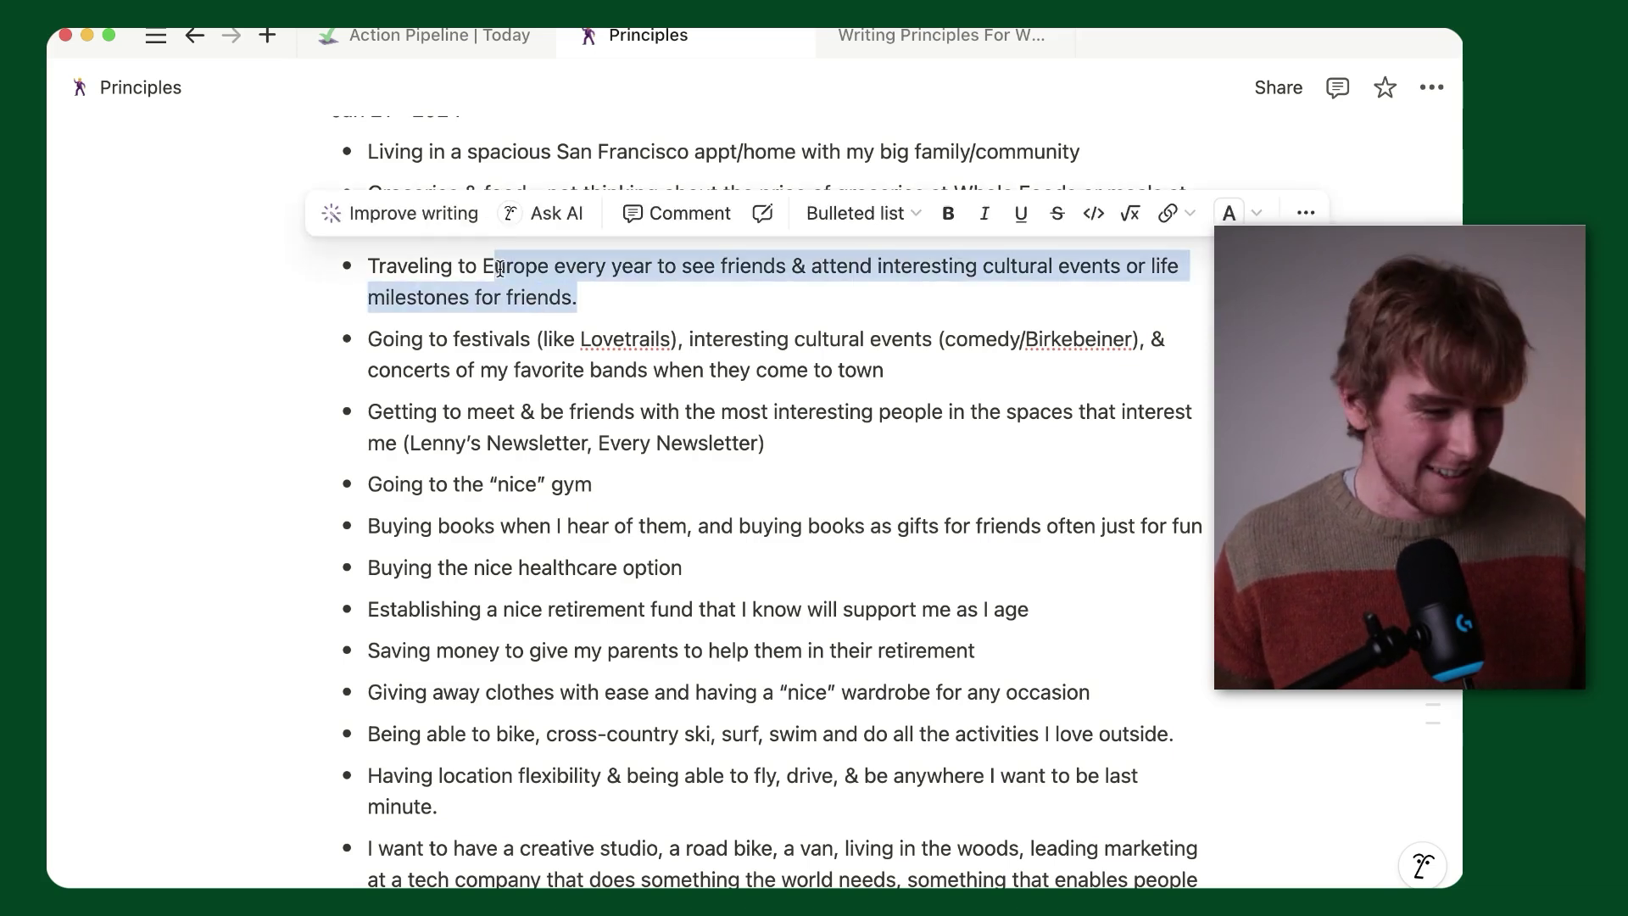
- Read the festivals and interesting-people items, highlighting part of the phrase about favorite bands
scroll(500, 268, "down", 1)
scroll(572, 266, "down", 3)
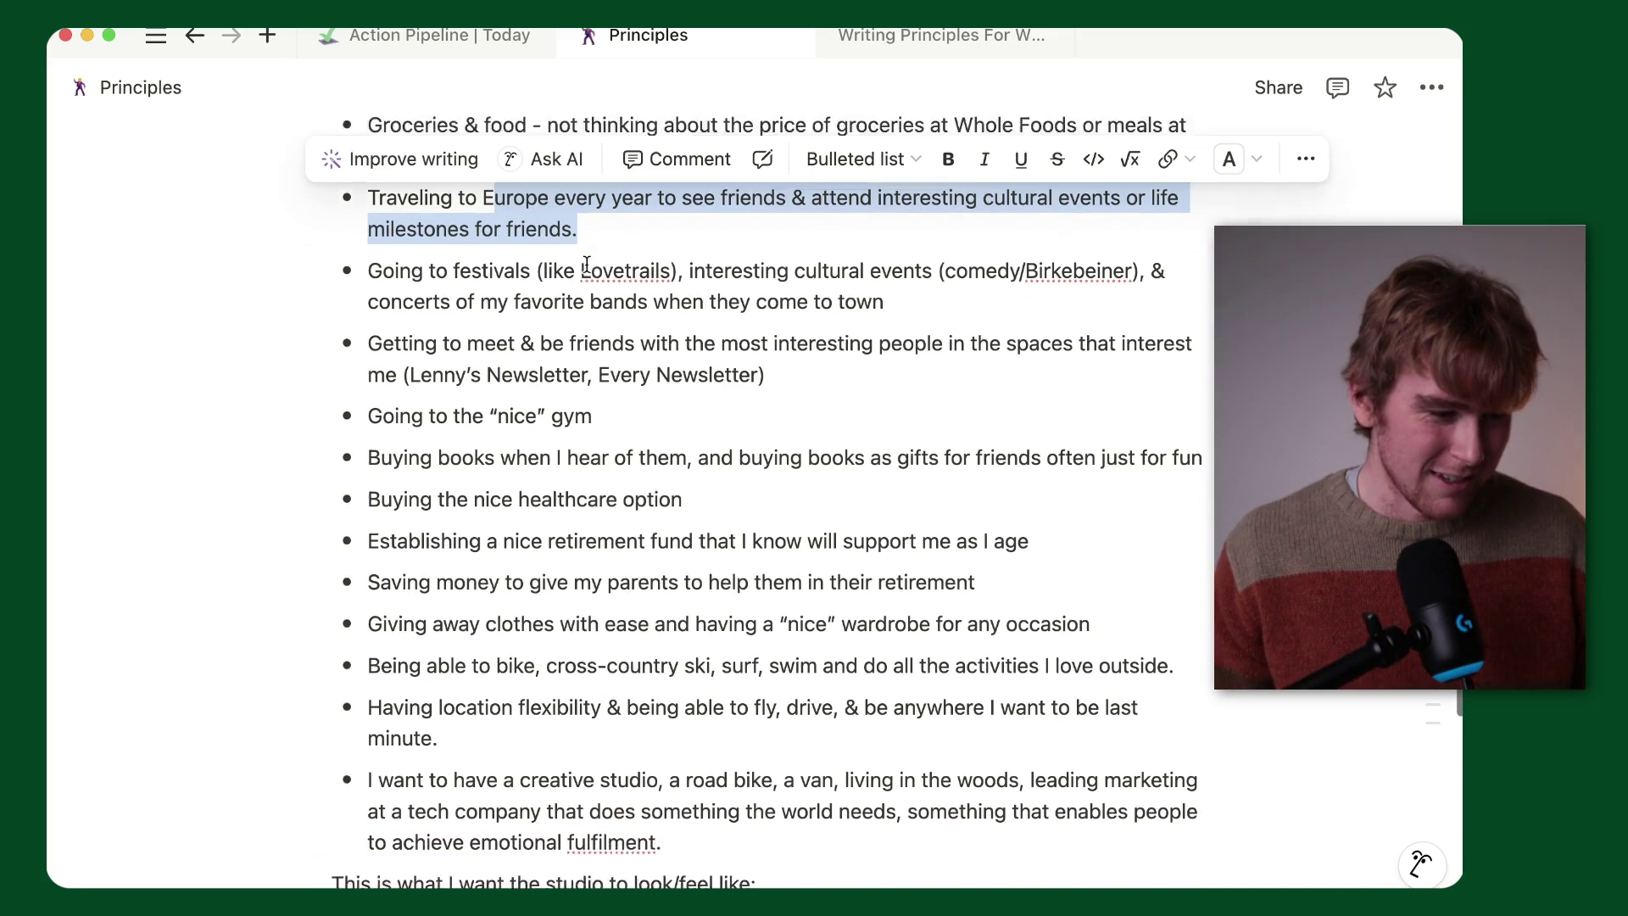
left_click(547, 283)
left_click_drag(602, 282, 653, 281)
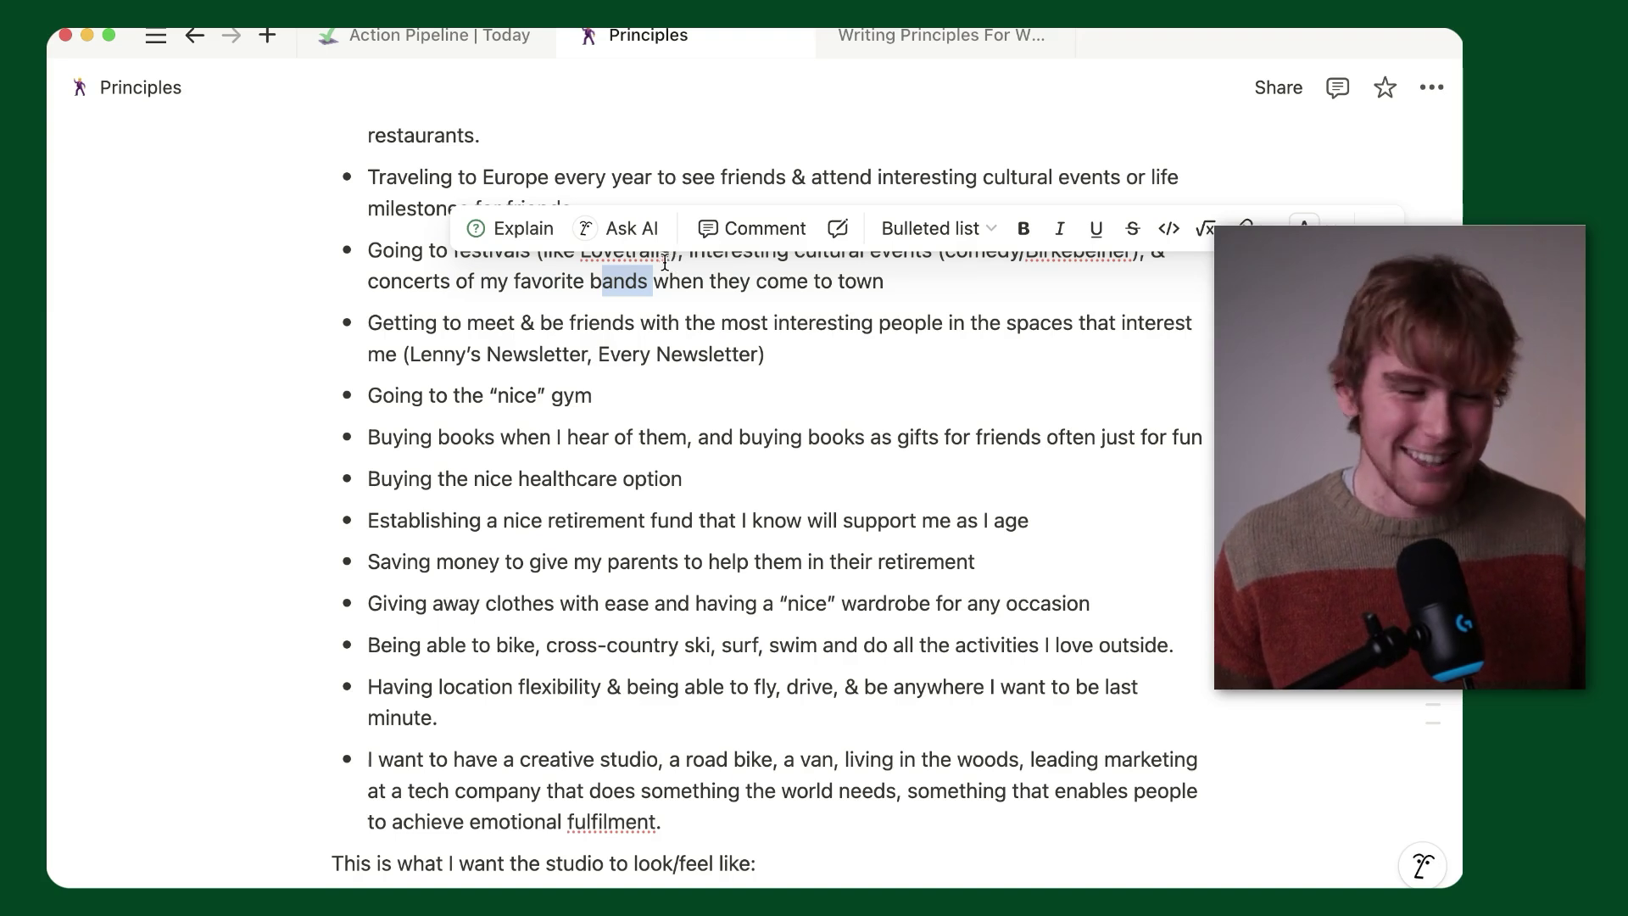
scroll(666, 263, "down", 1)
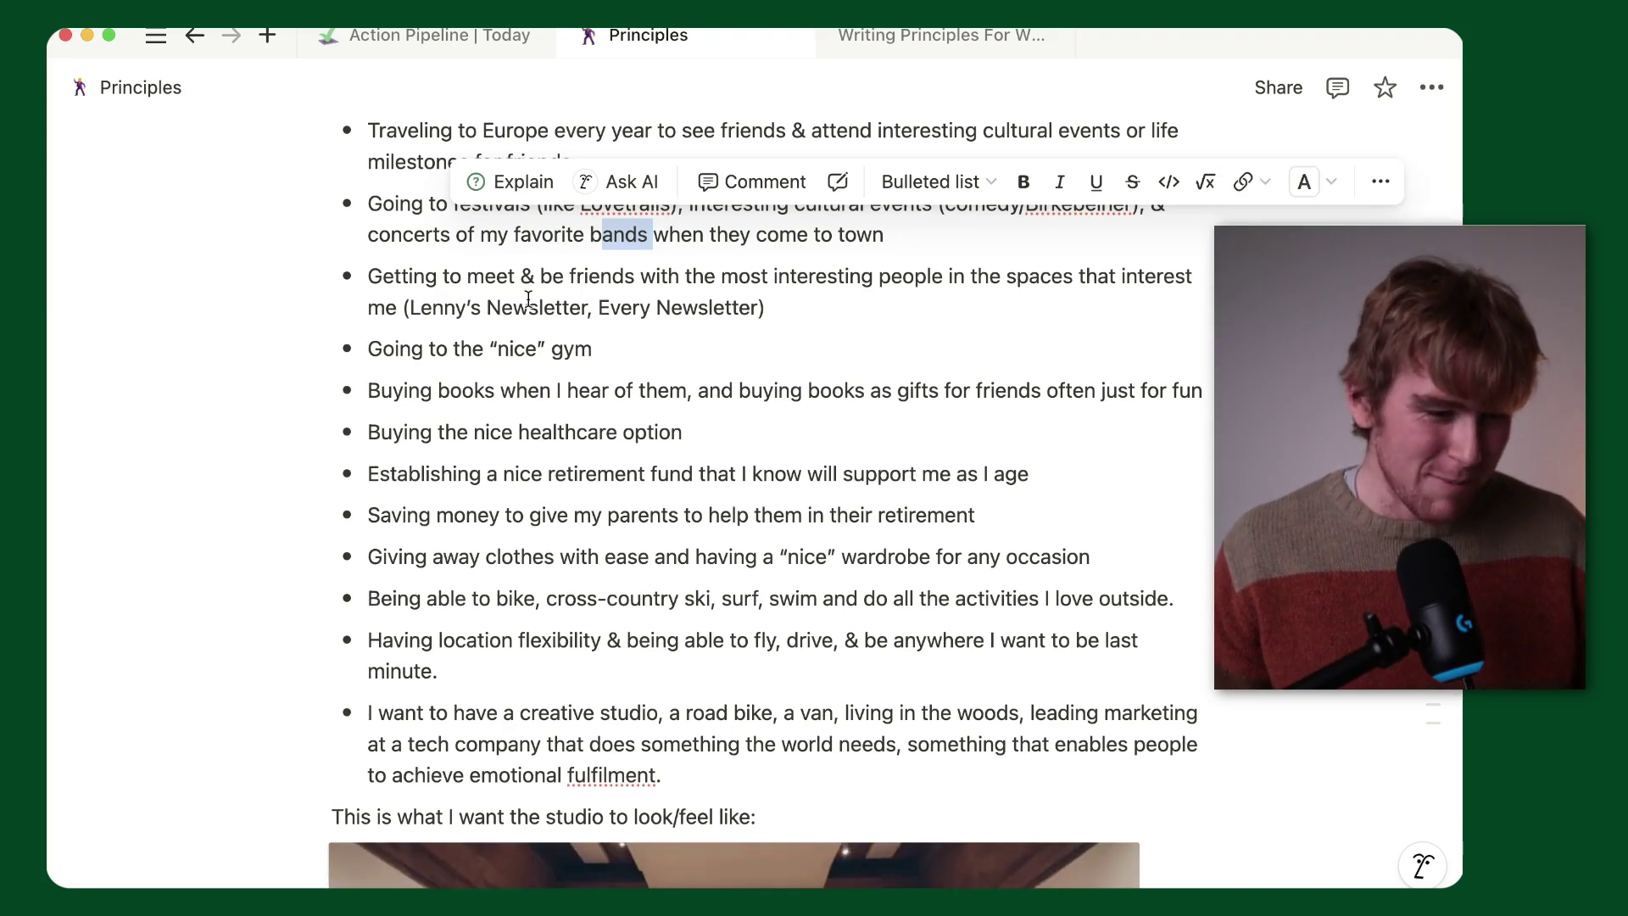
left_click(767, 307)
scroll(709, 319, "down", 1)
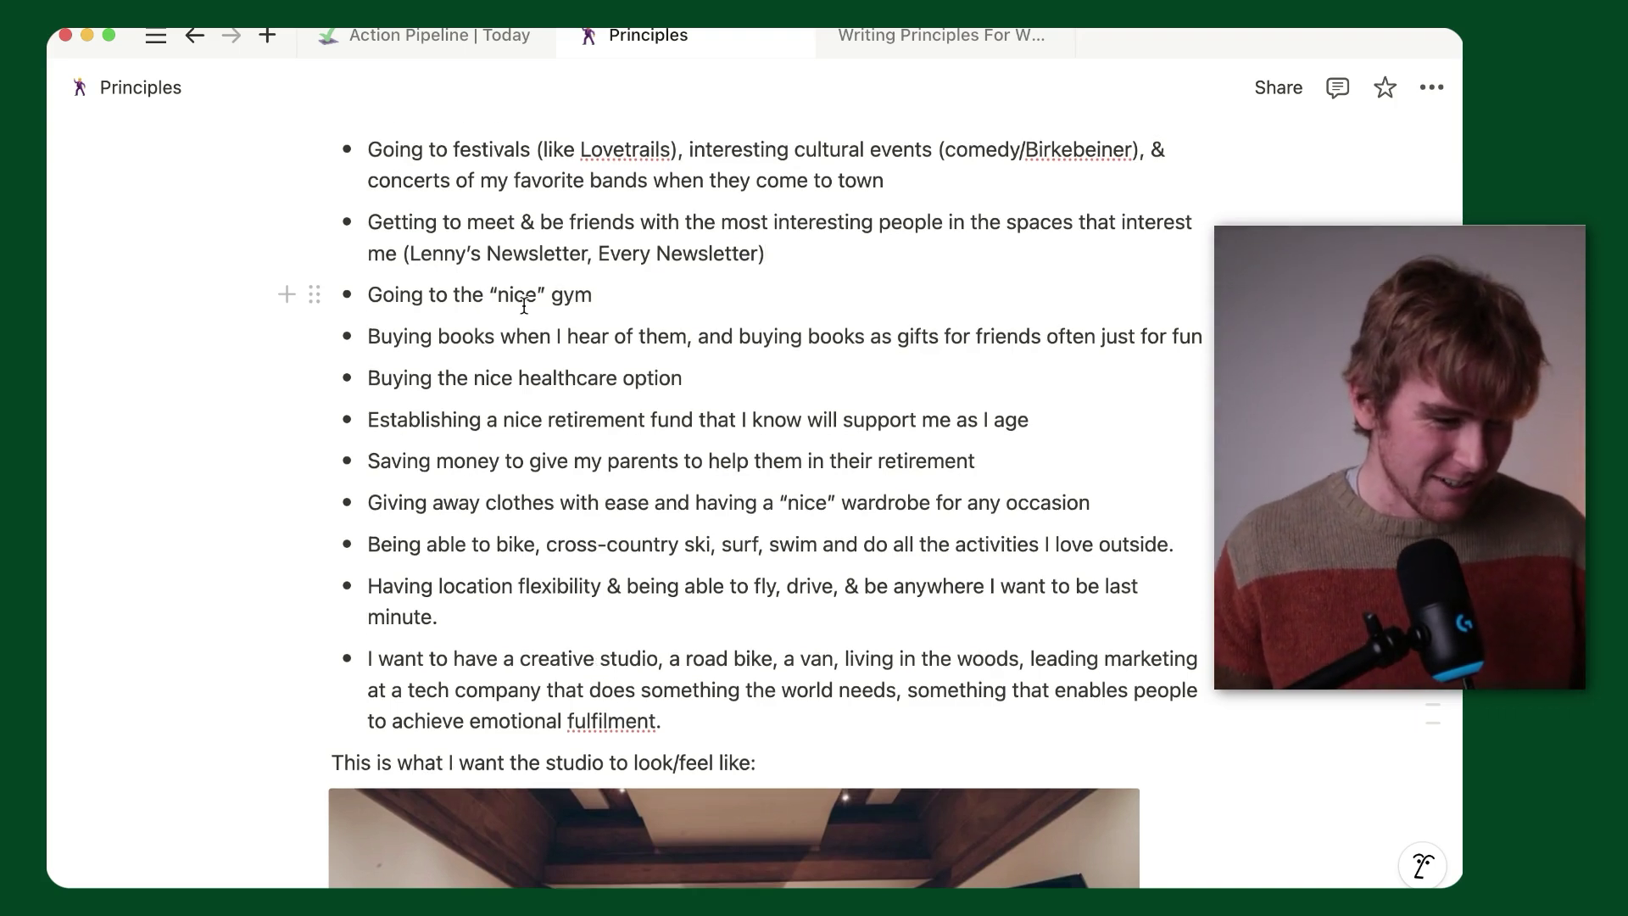
- Highlight the "Going to the "nice" gym" item, and clear the highlight after reading it
scroll(523, 307, "up", 1)
scroll(432, 302, "down", 2)
left_click_drag(592, 255, 367, 256)
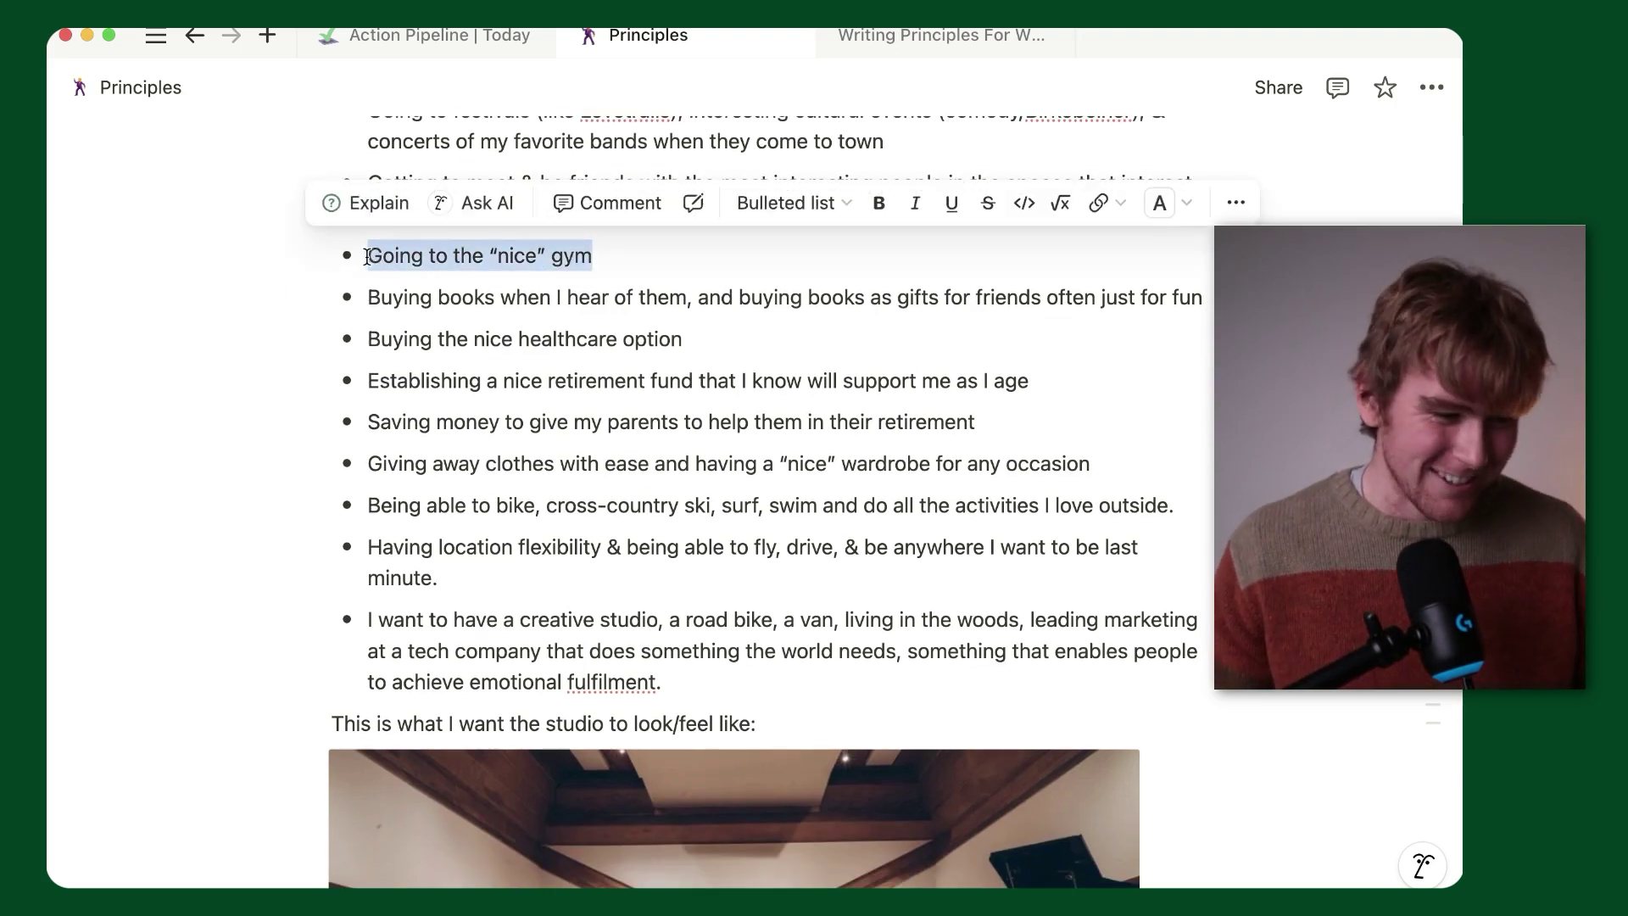
scroll(433, 236, "down", 1)
left_click(432, 238)
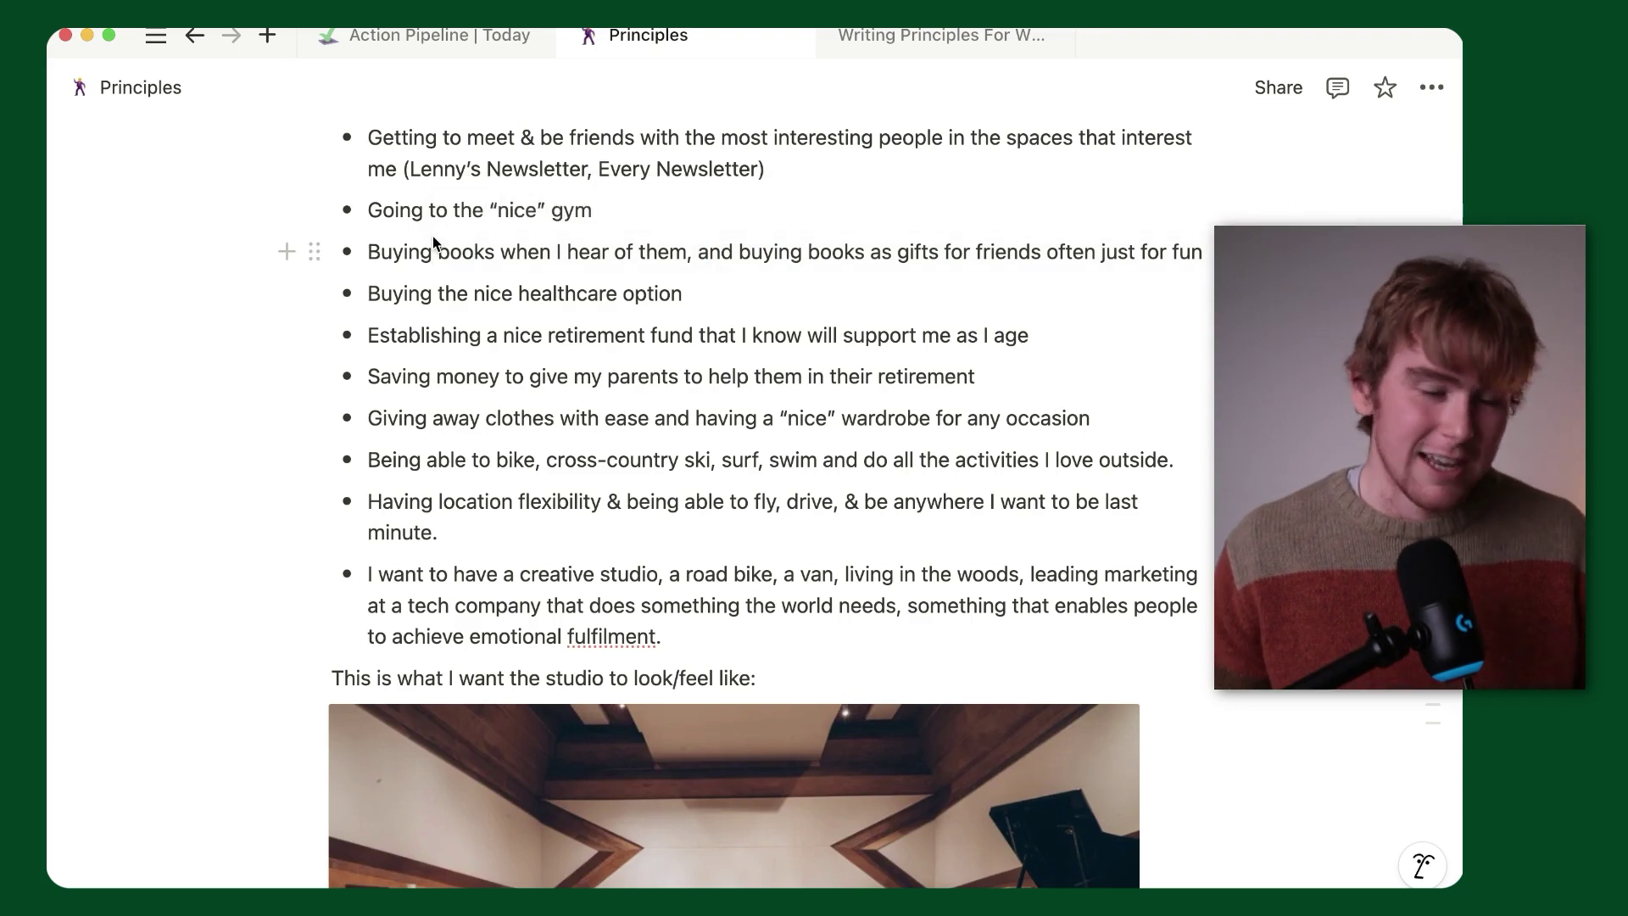
- Read the healthcare, retirement fund and parents' savings items, highlighting part of the retirement fund and parents' savings lines
scroll(456, 289, "down", 1)
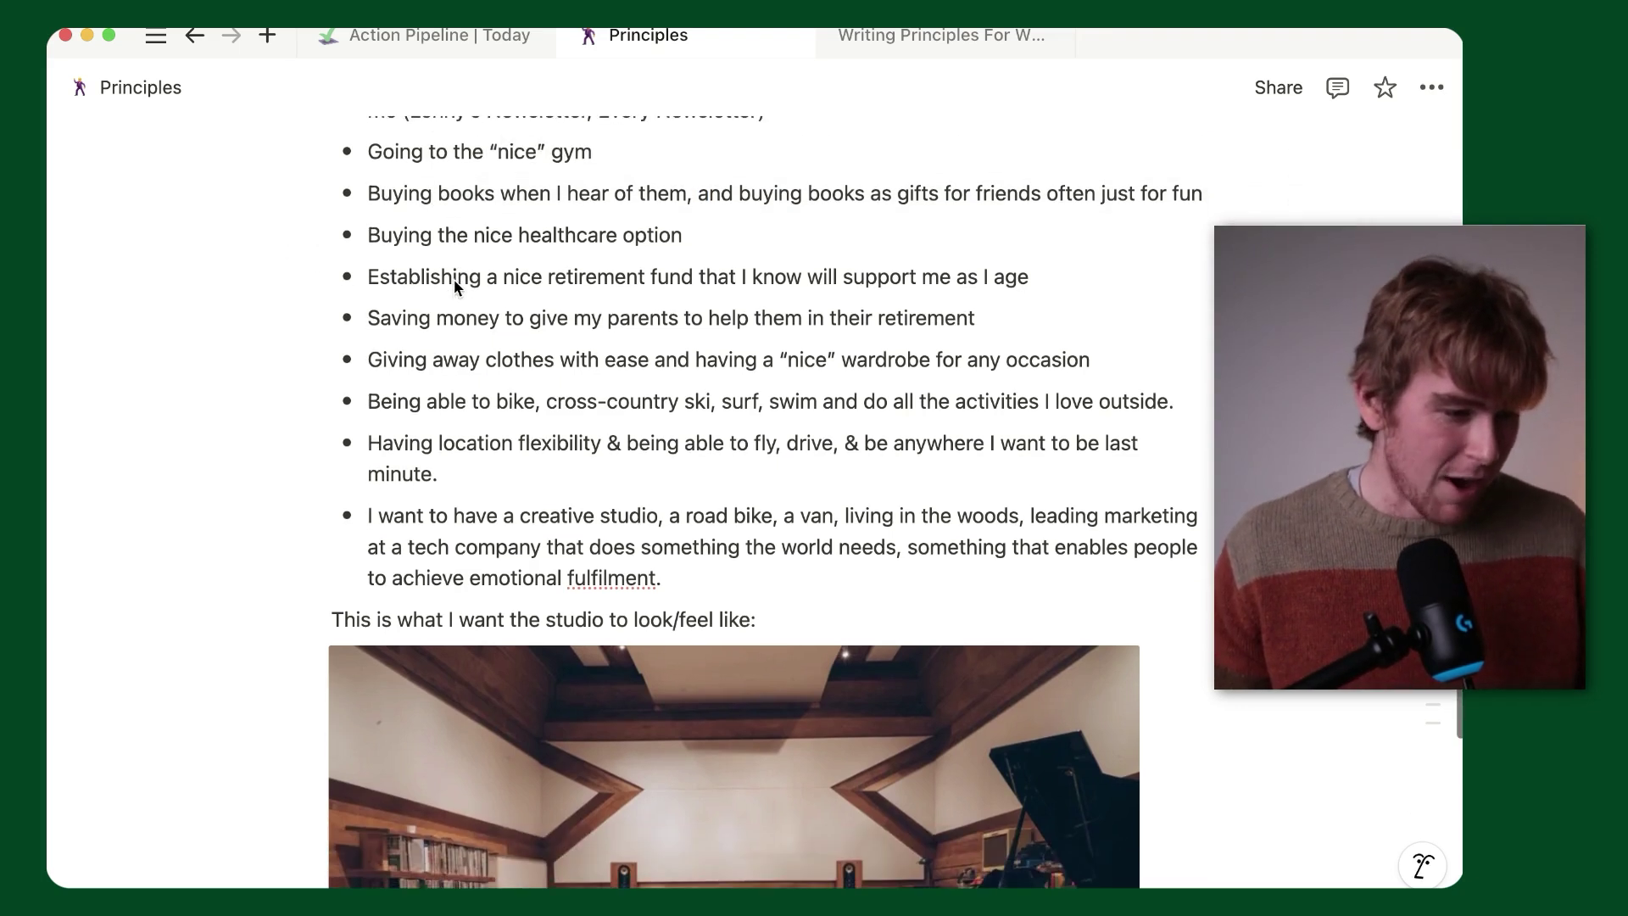
left_click(541, 236)
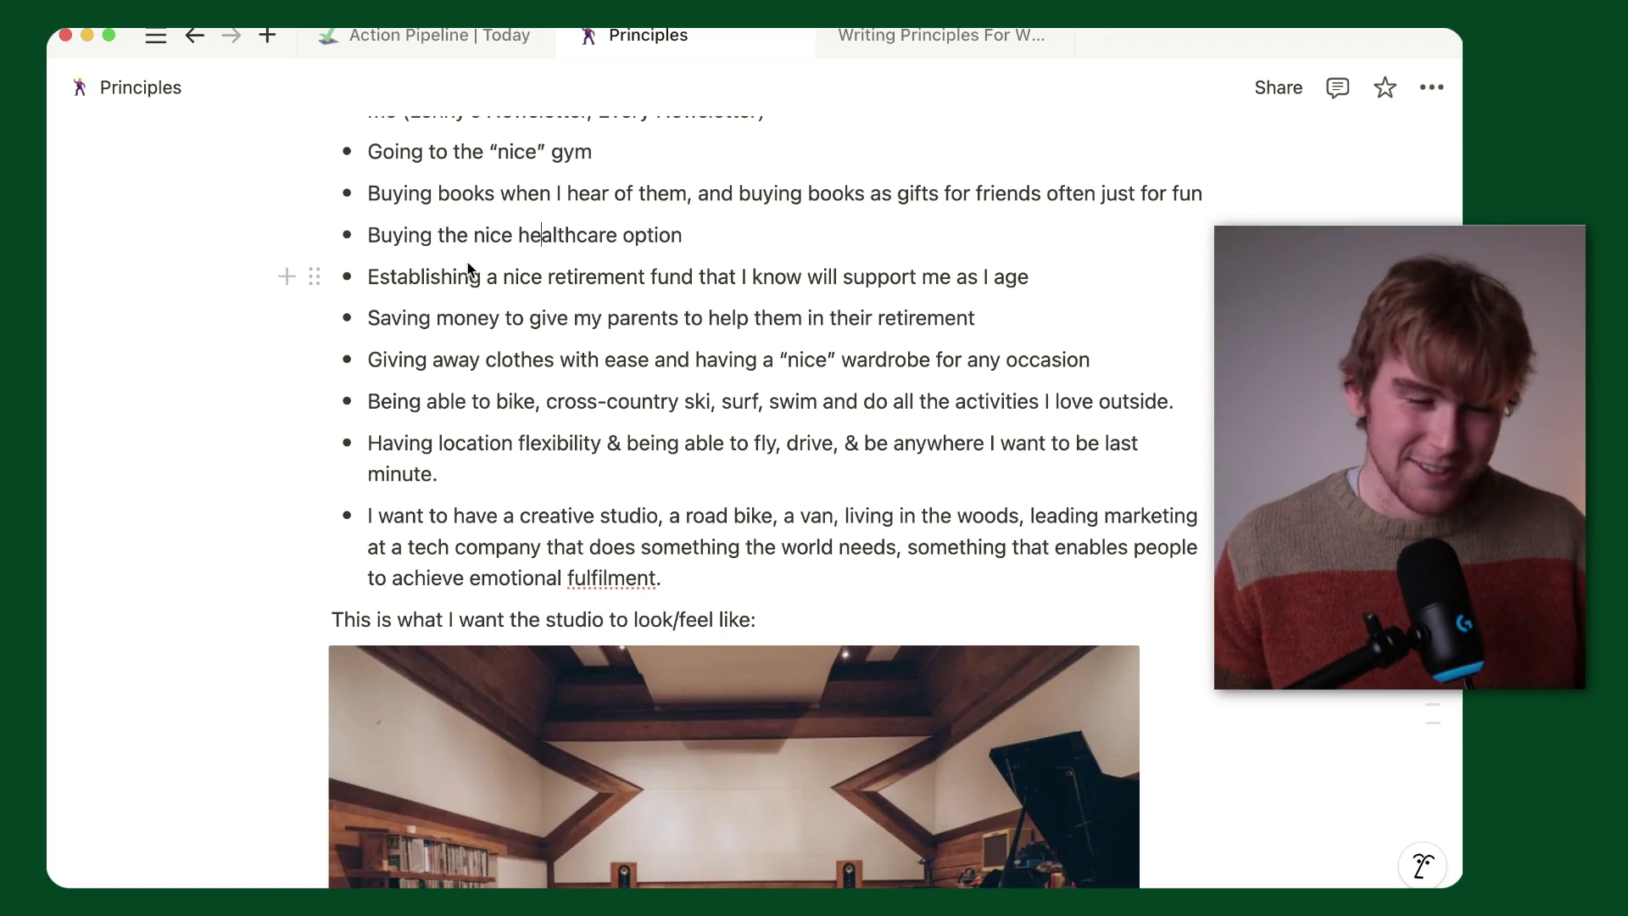
left_click_drag(452, 276, 367, 277)
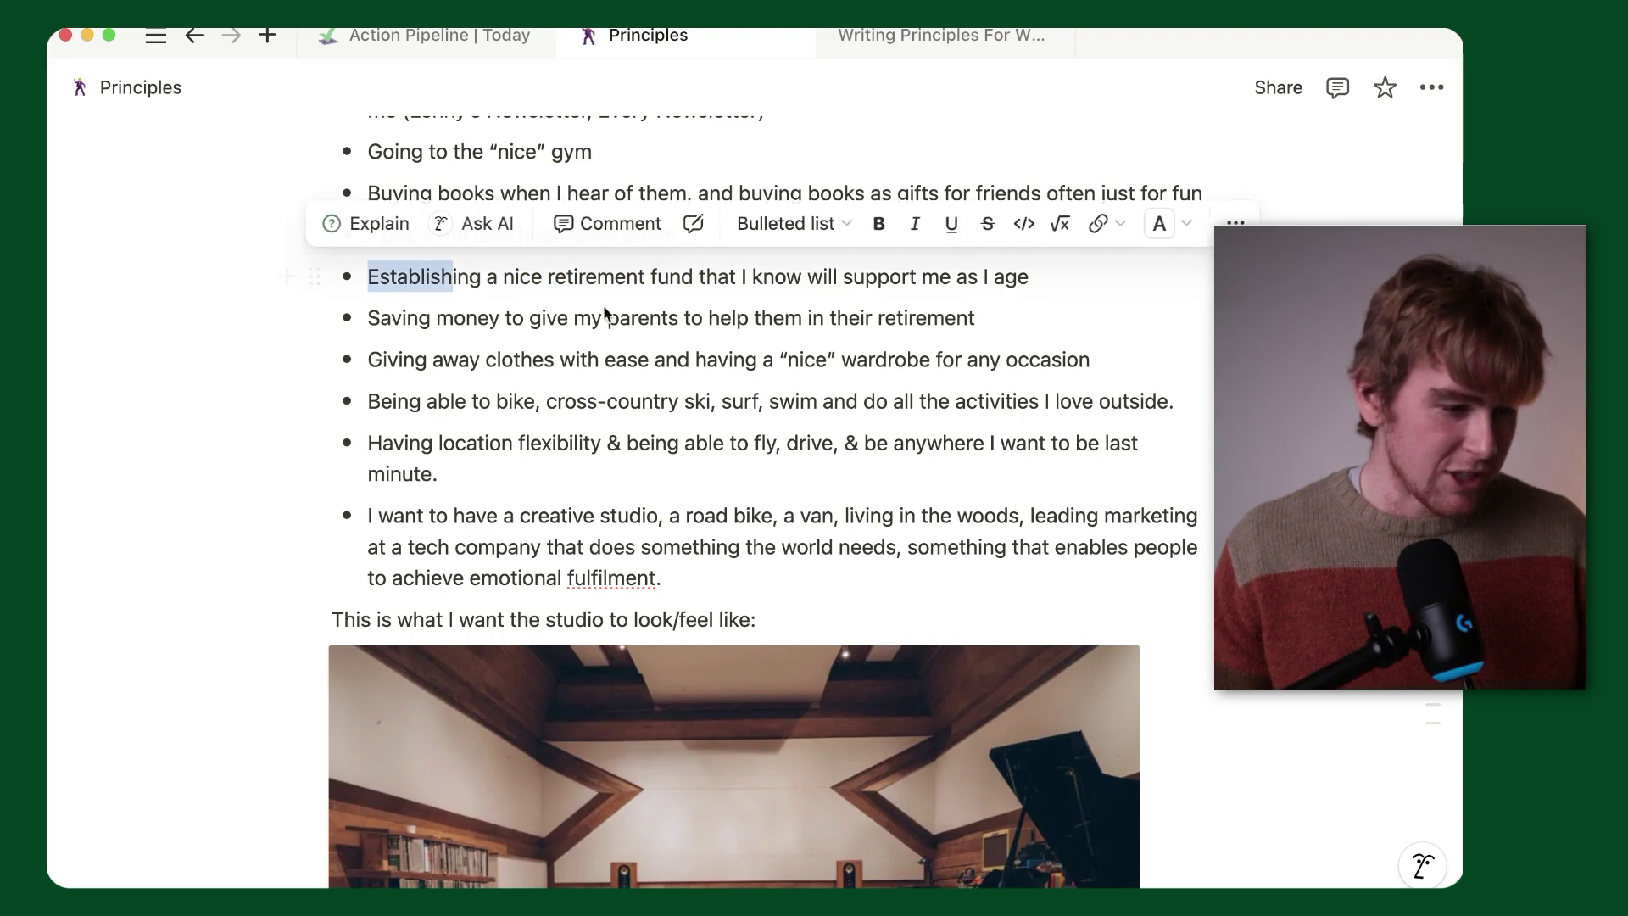
left_click_drag(455, 319, 685, 315)
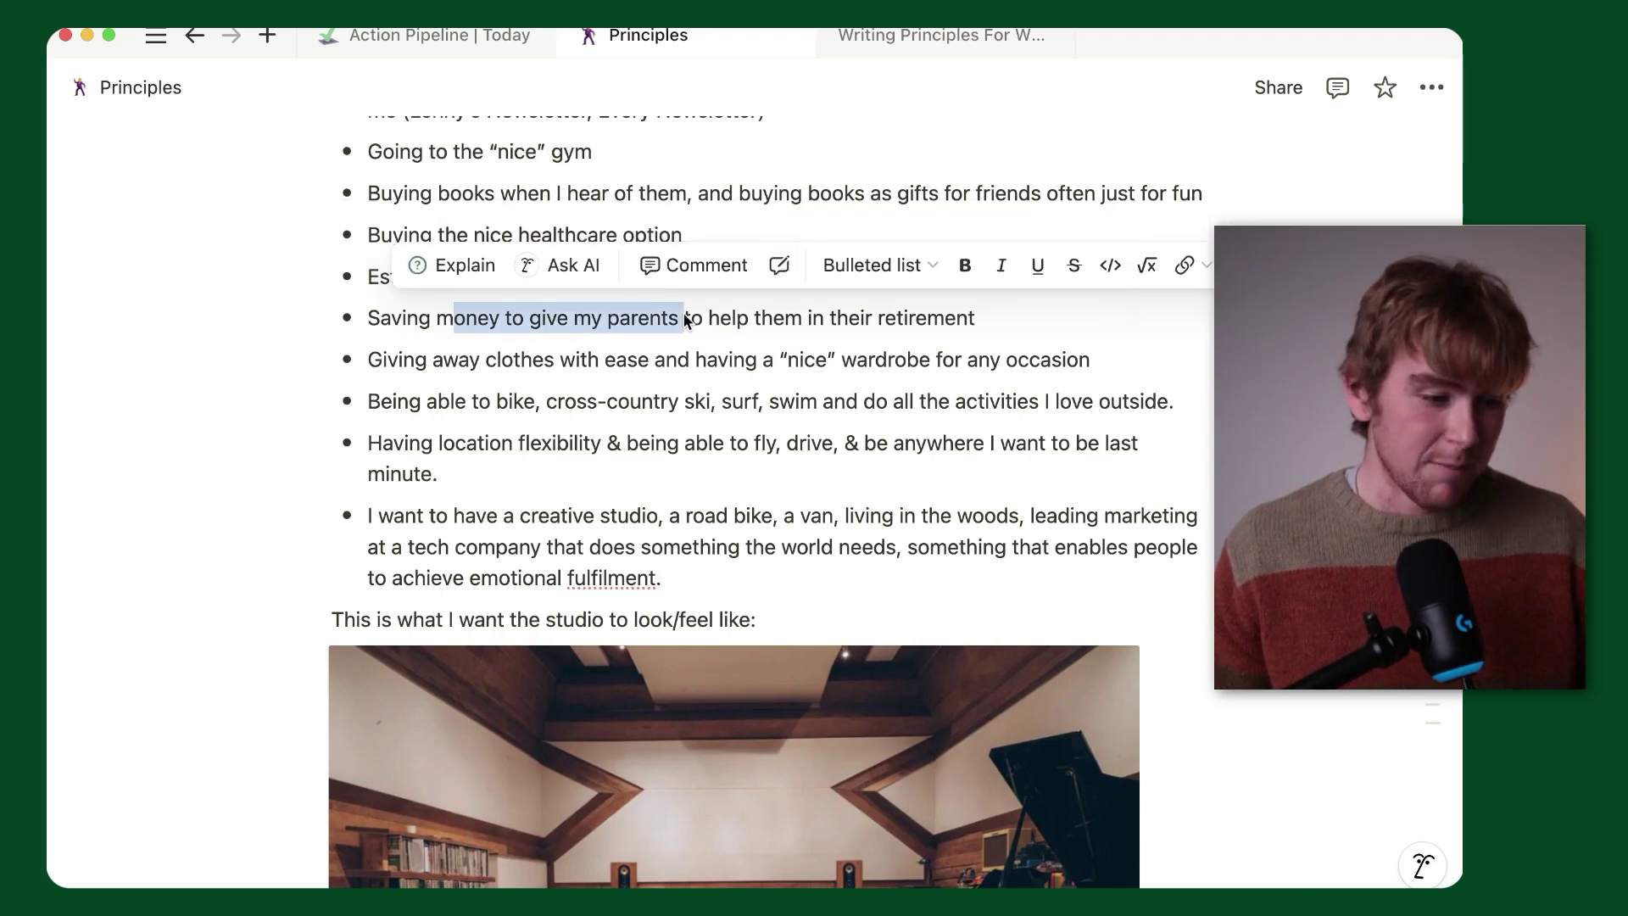
- Read the wardrobe and outdoor activities items, and select all the blocks on the page
scroll(683, 316, "down", 1)
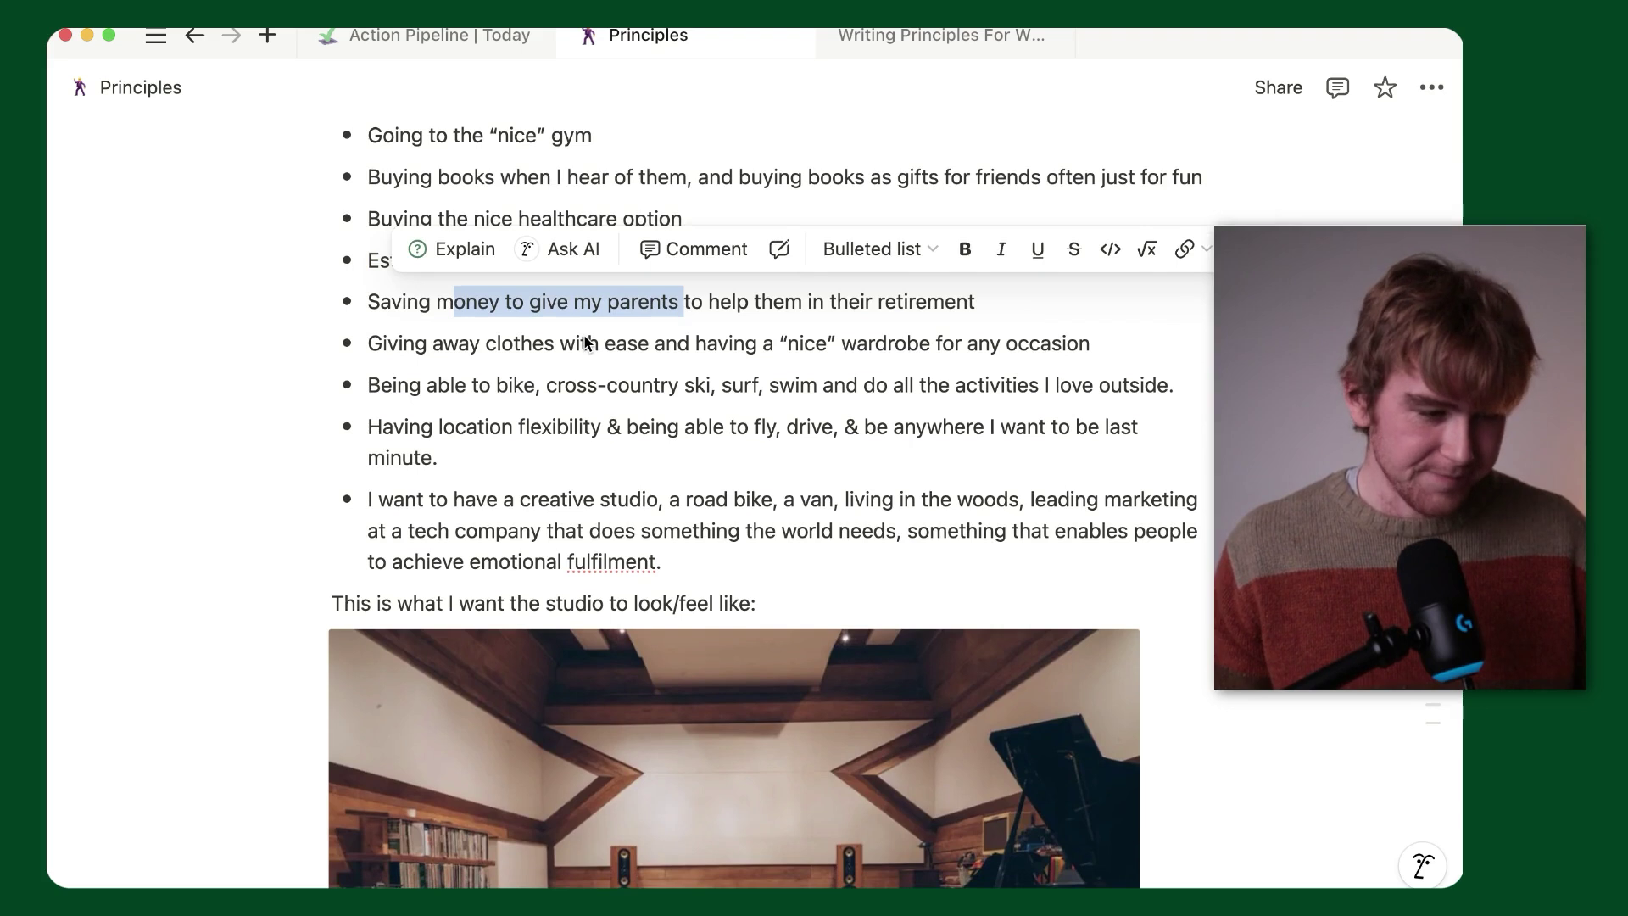
scroll(586, 342, "down", 5)
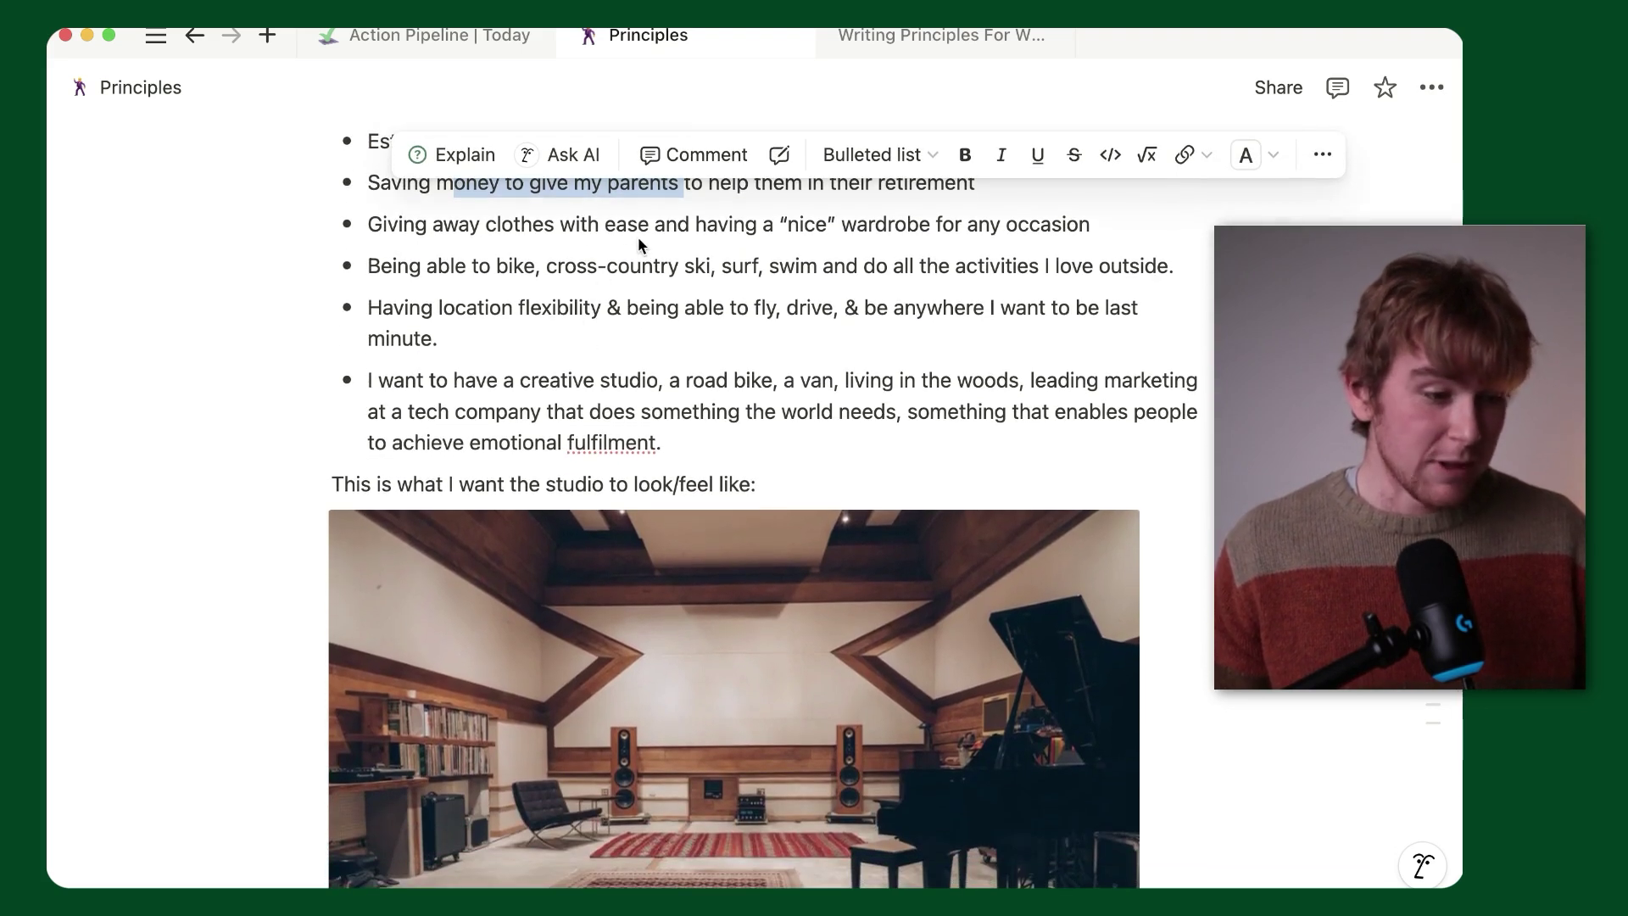
left_click(639, 239)
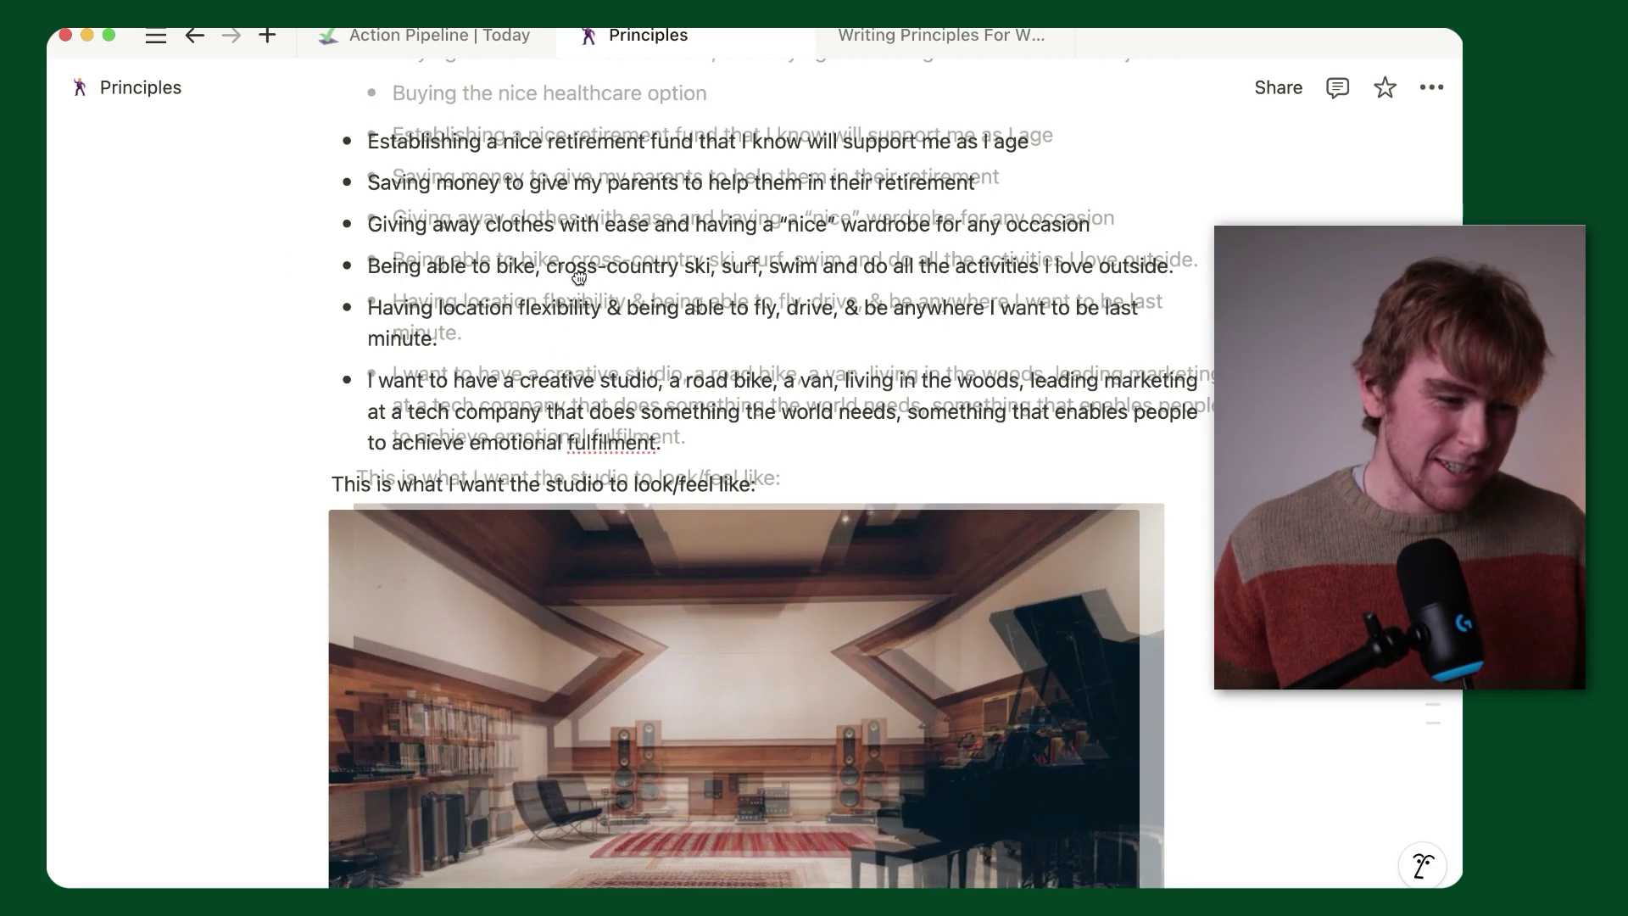
key("super+a")
key("super+a")
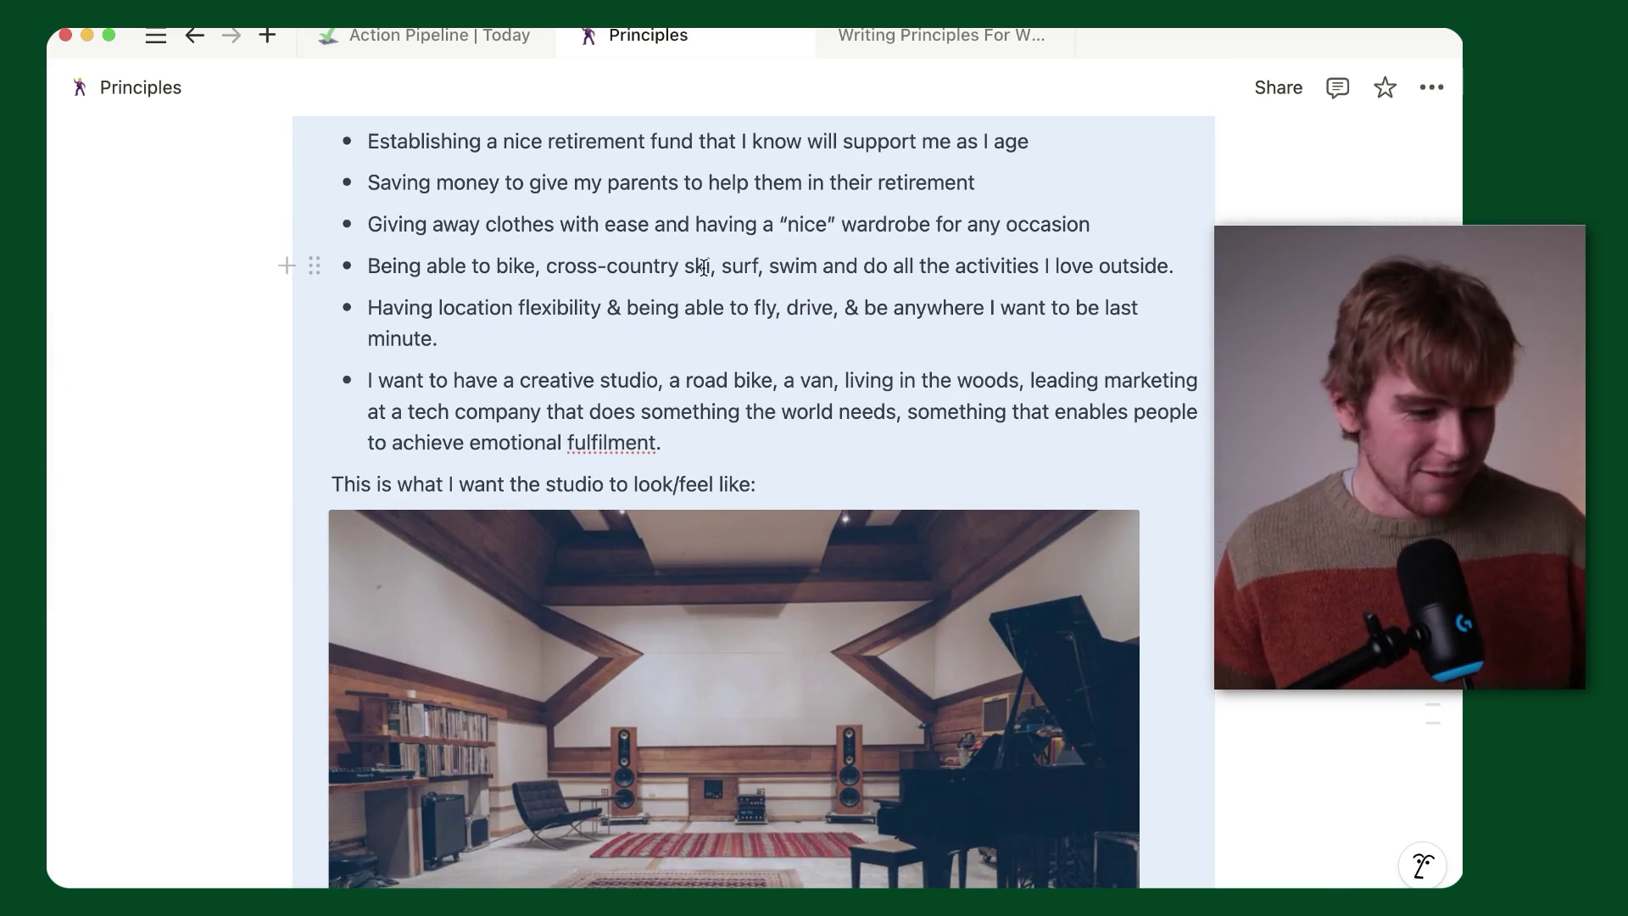
- Highlight the vision item about location flexibility and being able to fly, drive and be anywhere last minute
scroll(695, 299, "down", 2)
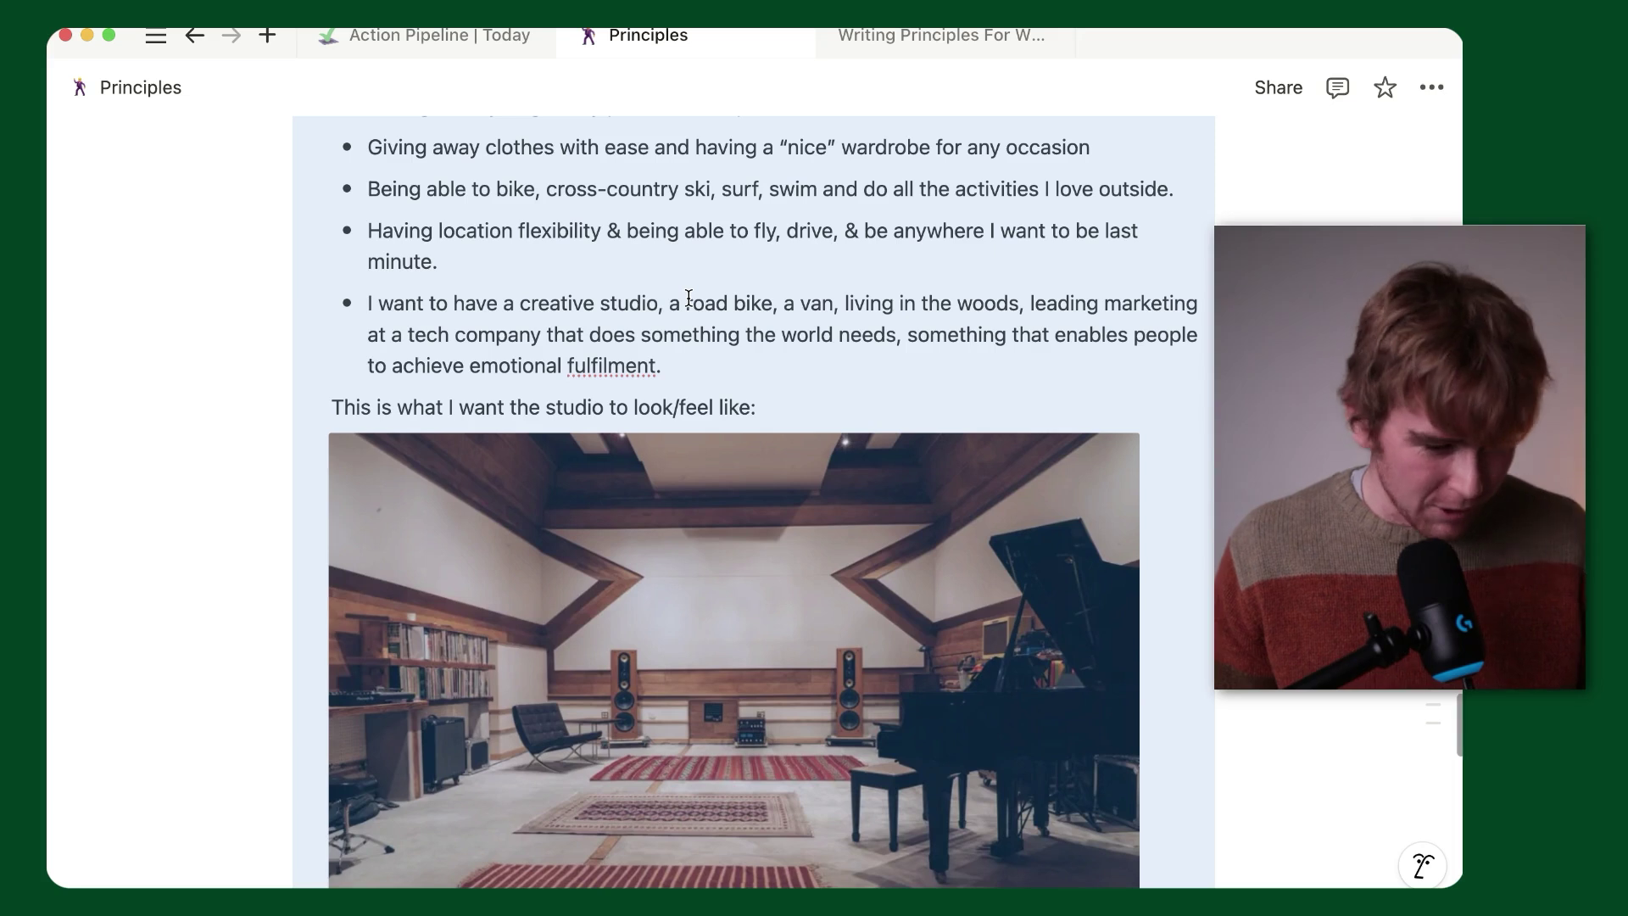
scroll(683, 298, "down", 1)
left_click_drag(708, 211, 776, 212)
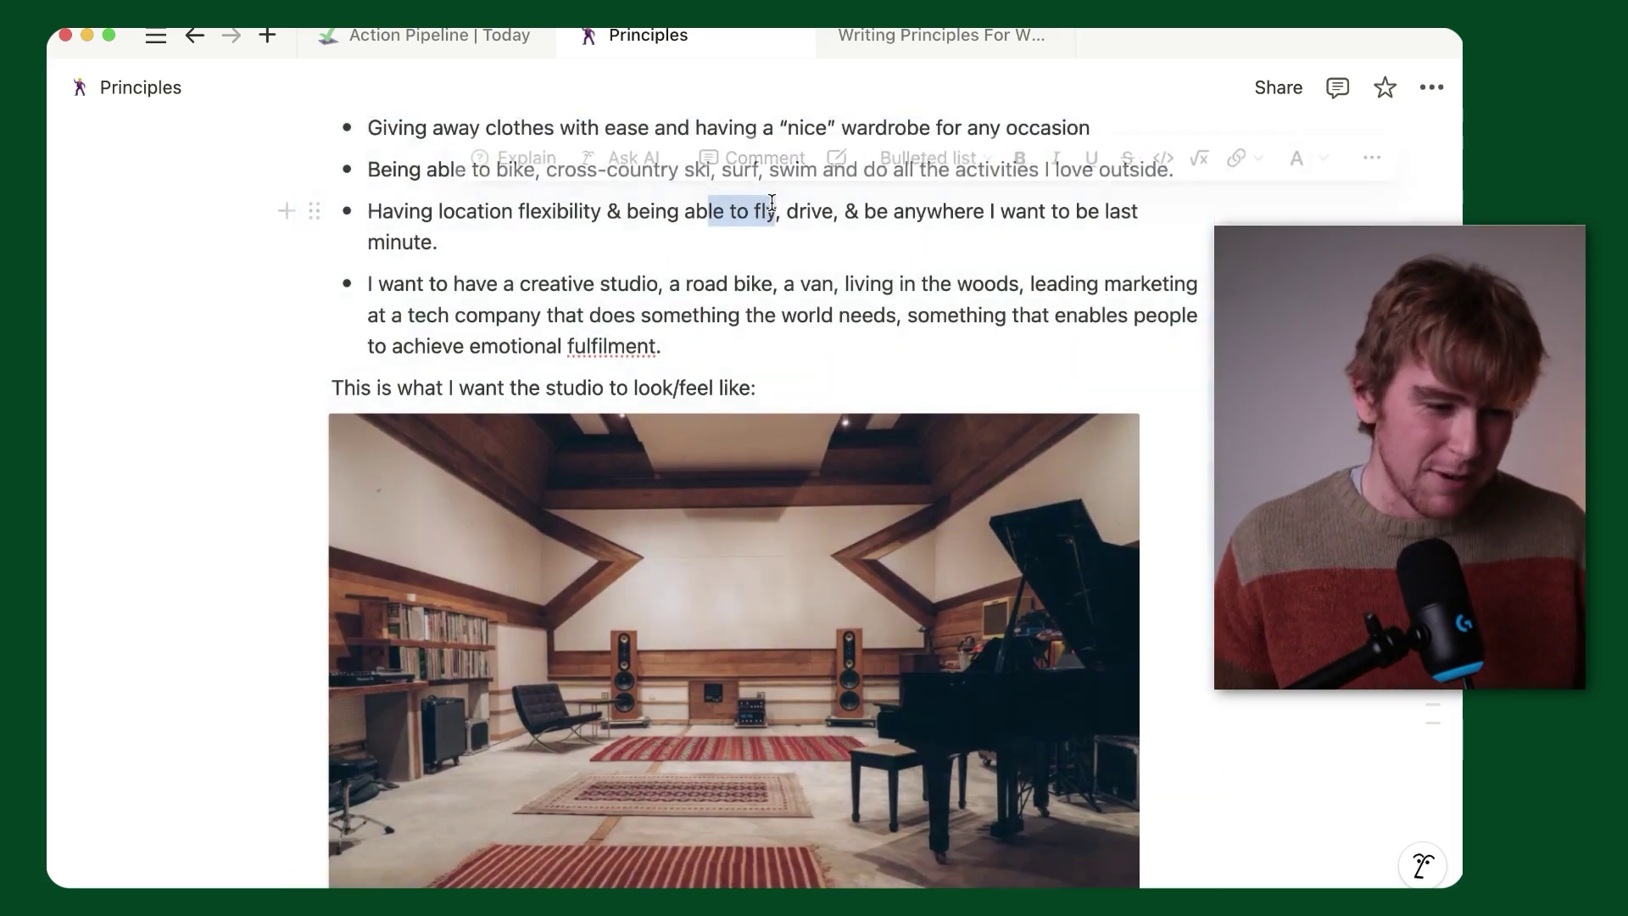
left_click(700, 238)
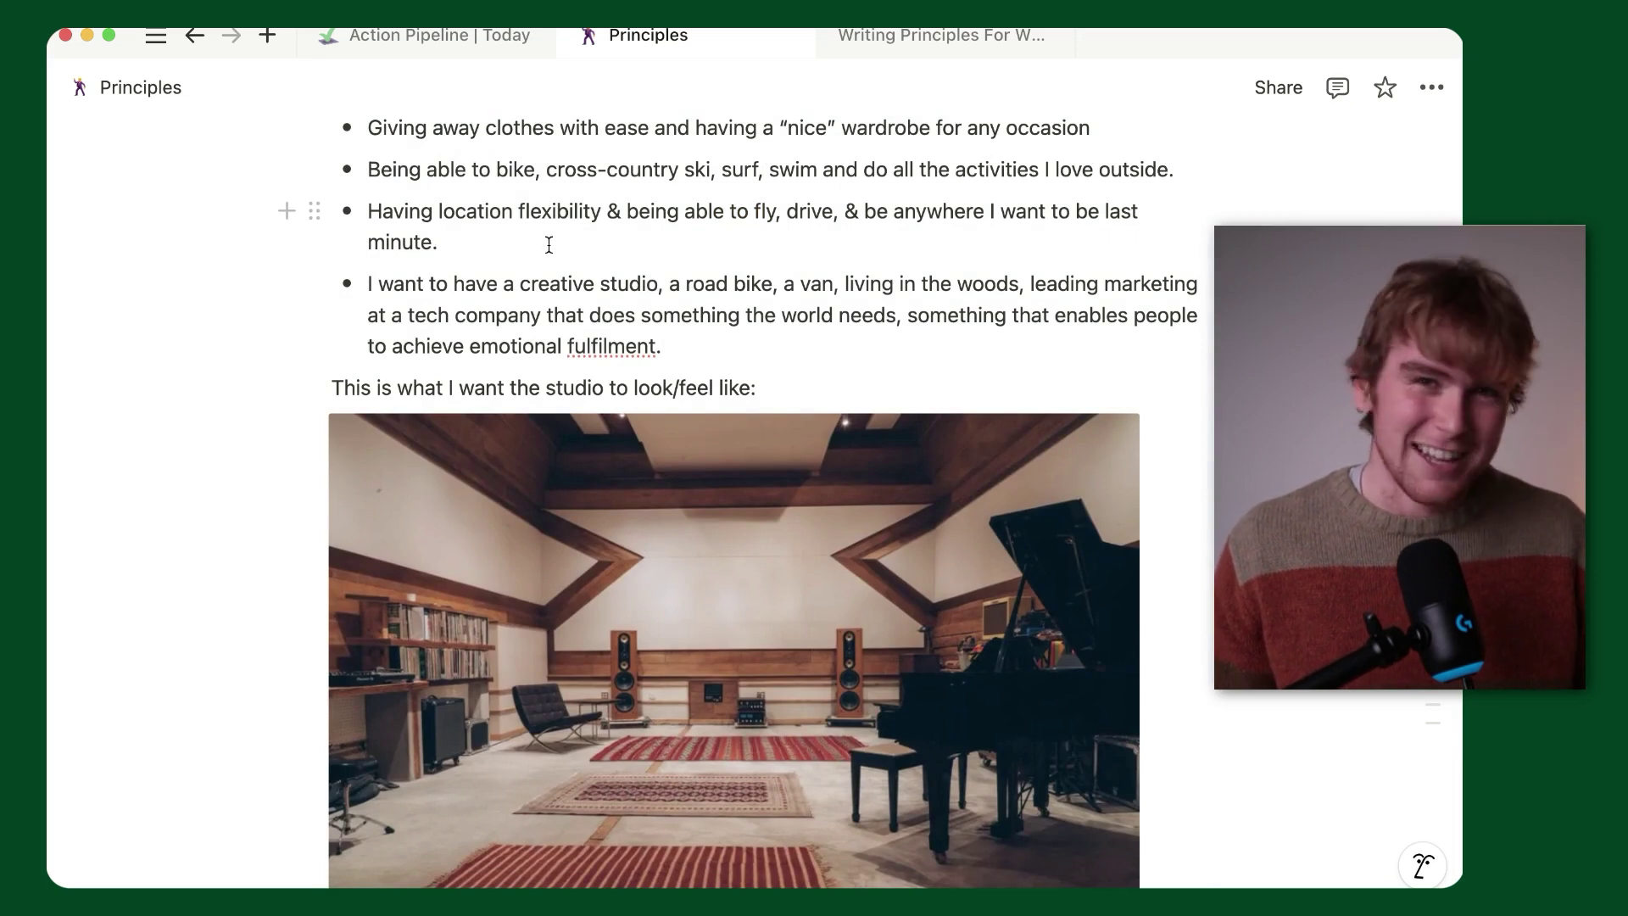
left_click_drag(509, 238, 364, 209)
- Highlight part of "creative studio, a road bike" in the last vision item and view the studio picture beneath it
scroll(466, 269, "down", 1)
left_click(465, 269)
left_click_drag(548, 257, 699, 257)
scroll(699, 257, "down", 1)
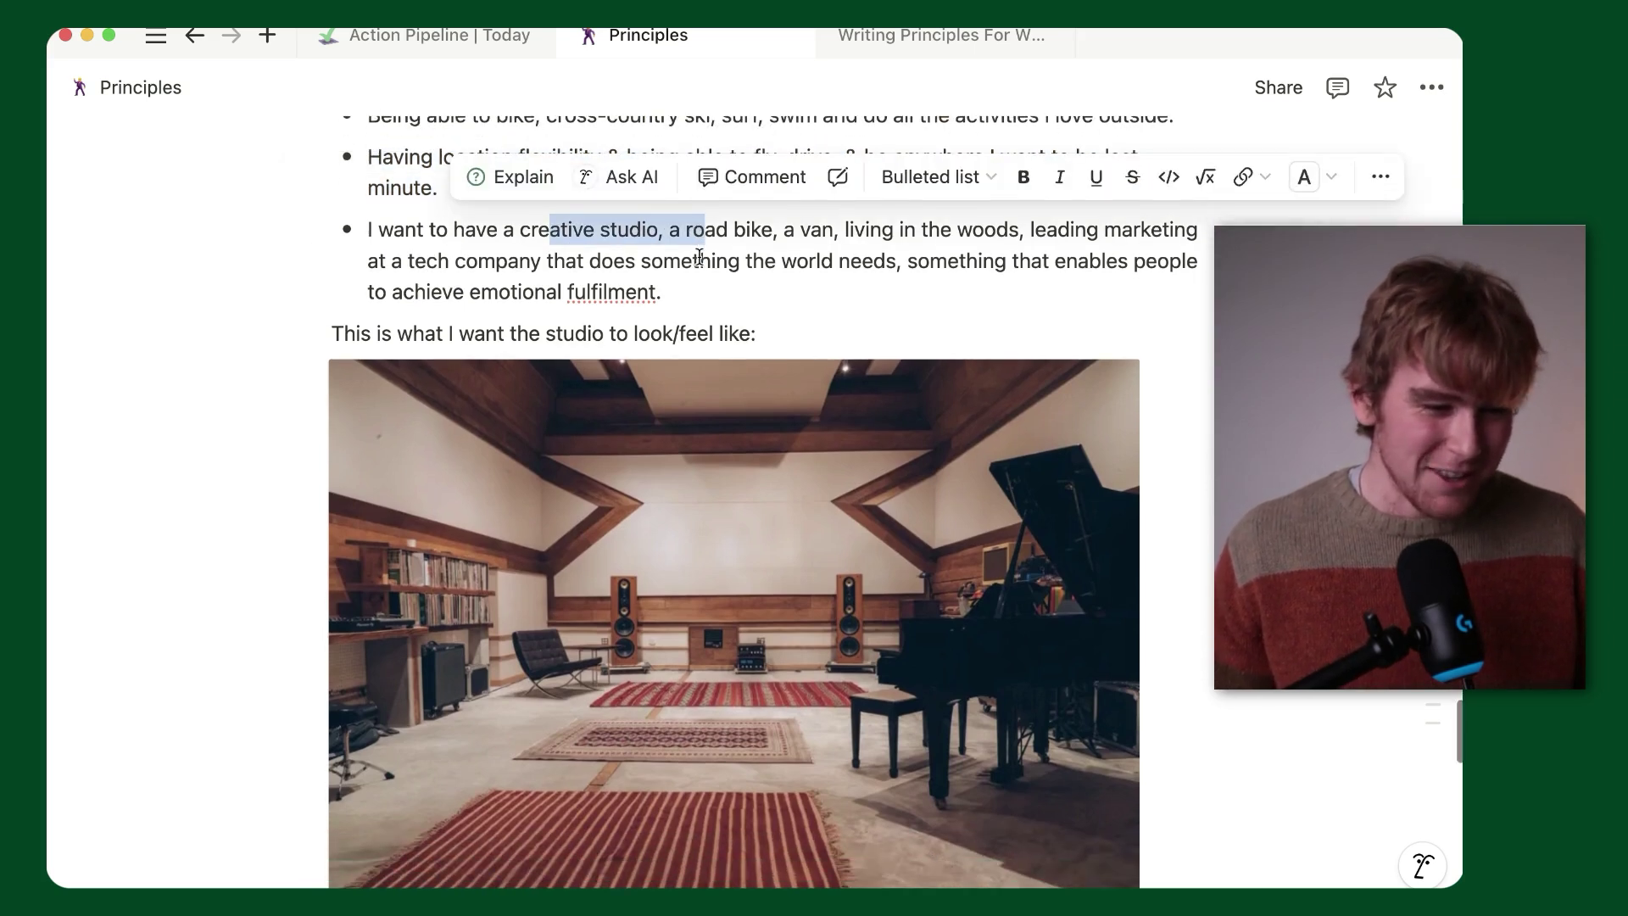
scroll(683, 257, "down", 1)
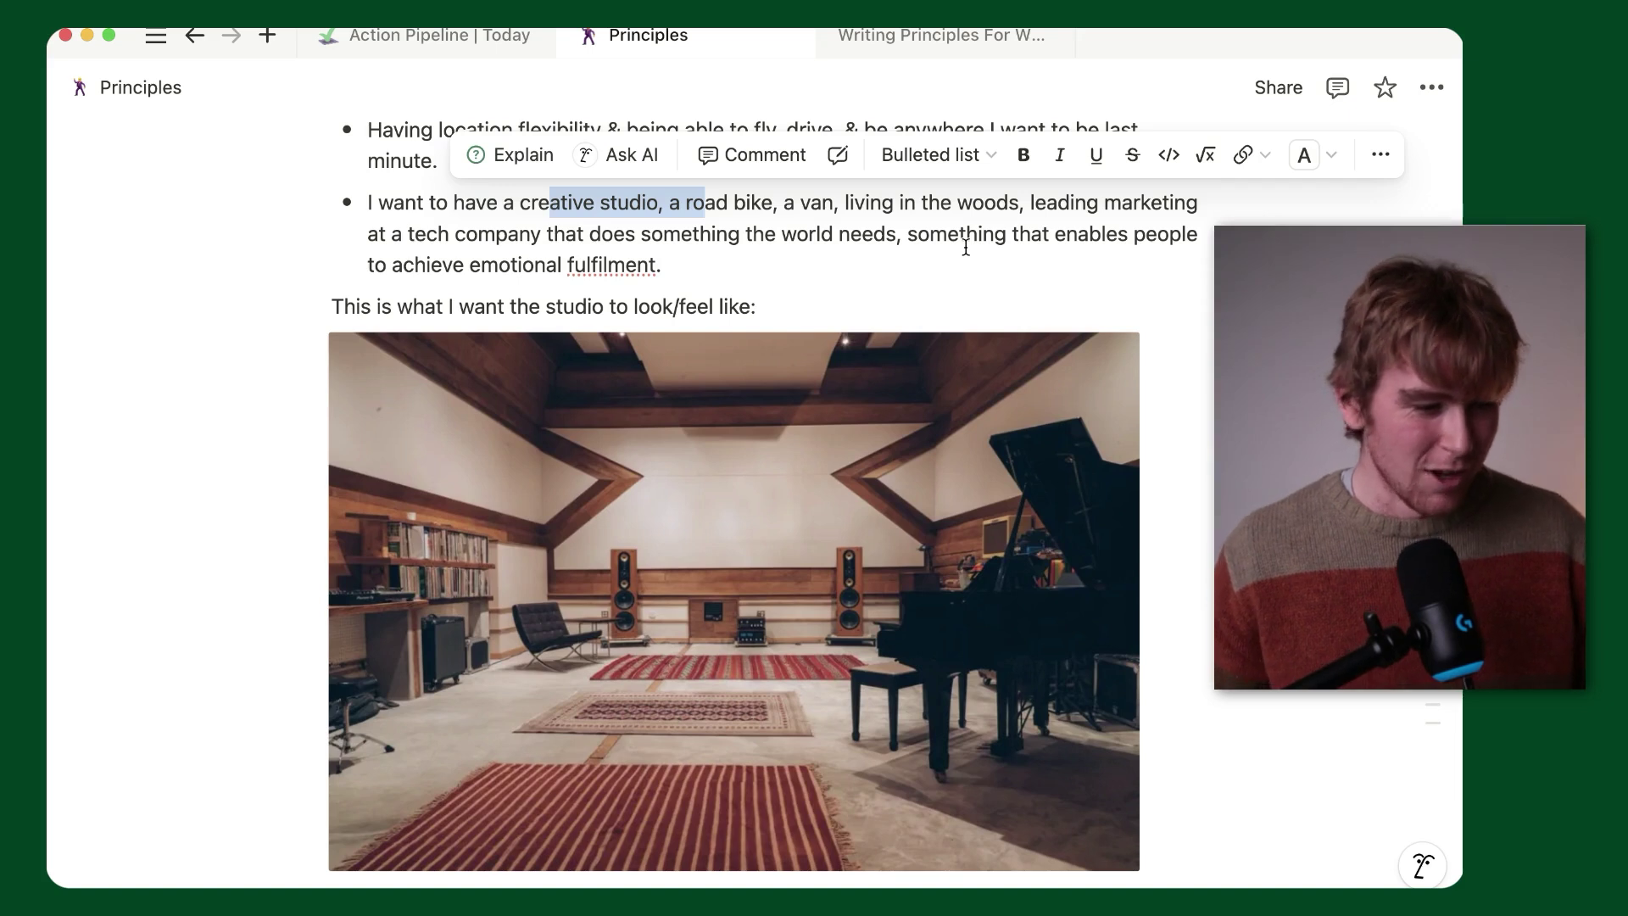
scroll(966, 246, "down", 1)
scroll(964, 232, "down", 3)
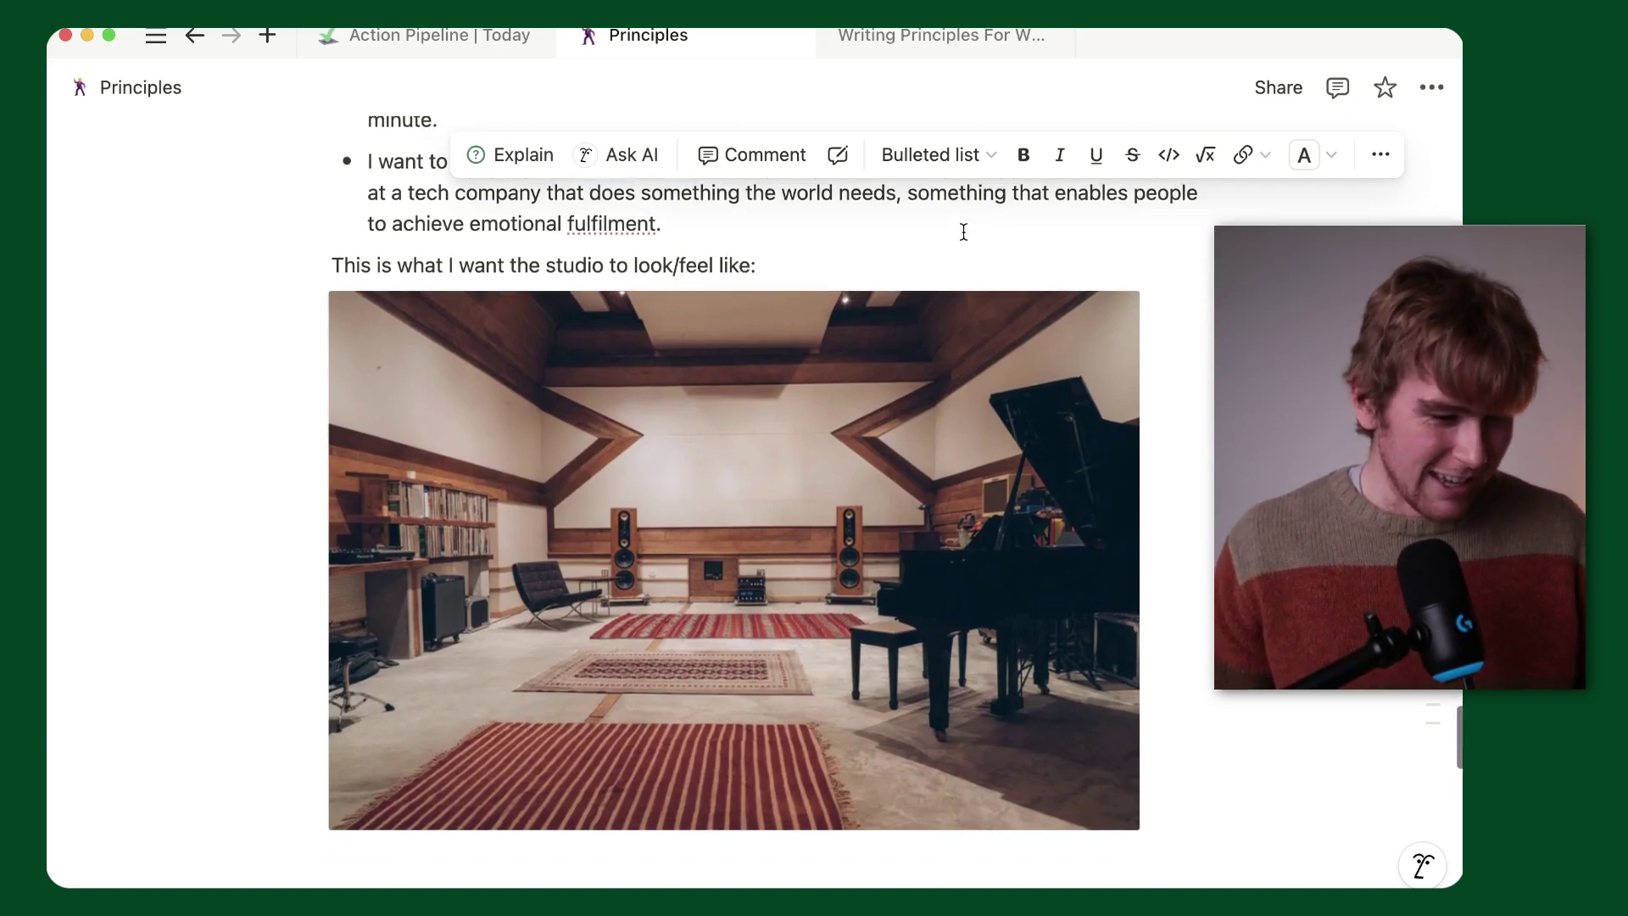
- Look back over the vision list, and move on to the "Personal Quests" and "What is my why?" sections
scroll(476, 446, "up", 8)
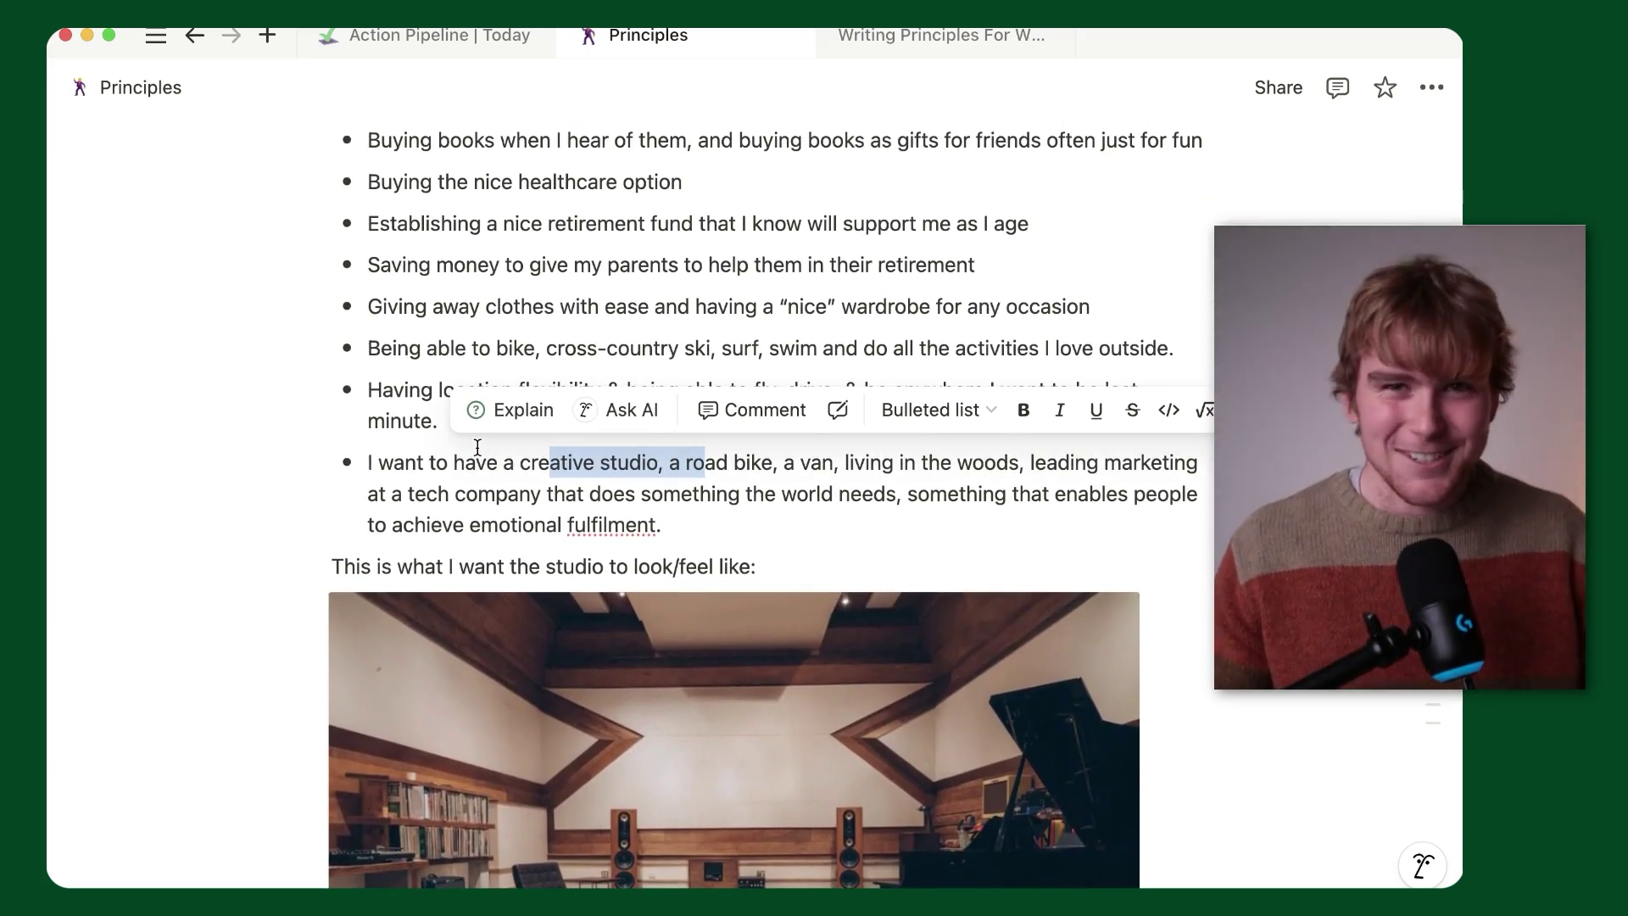
scroll(518, 483, "up", 6)
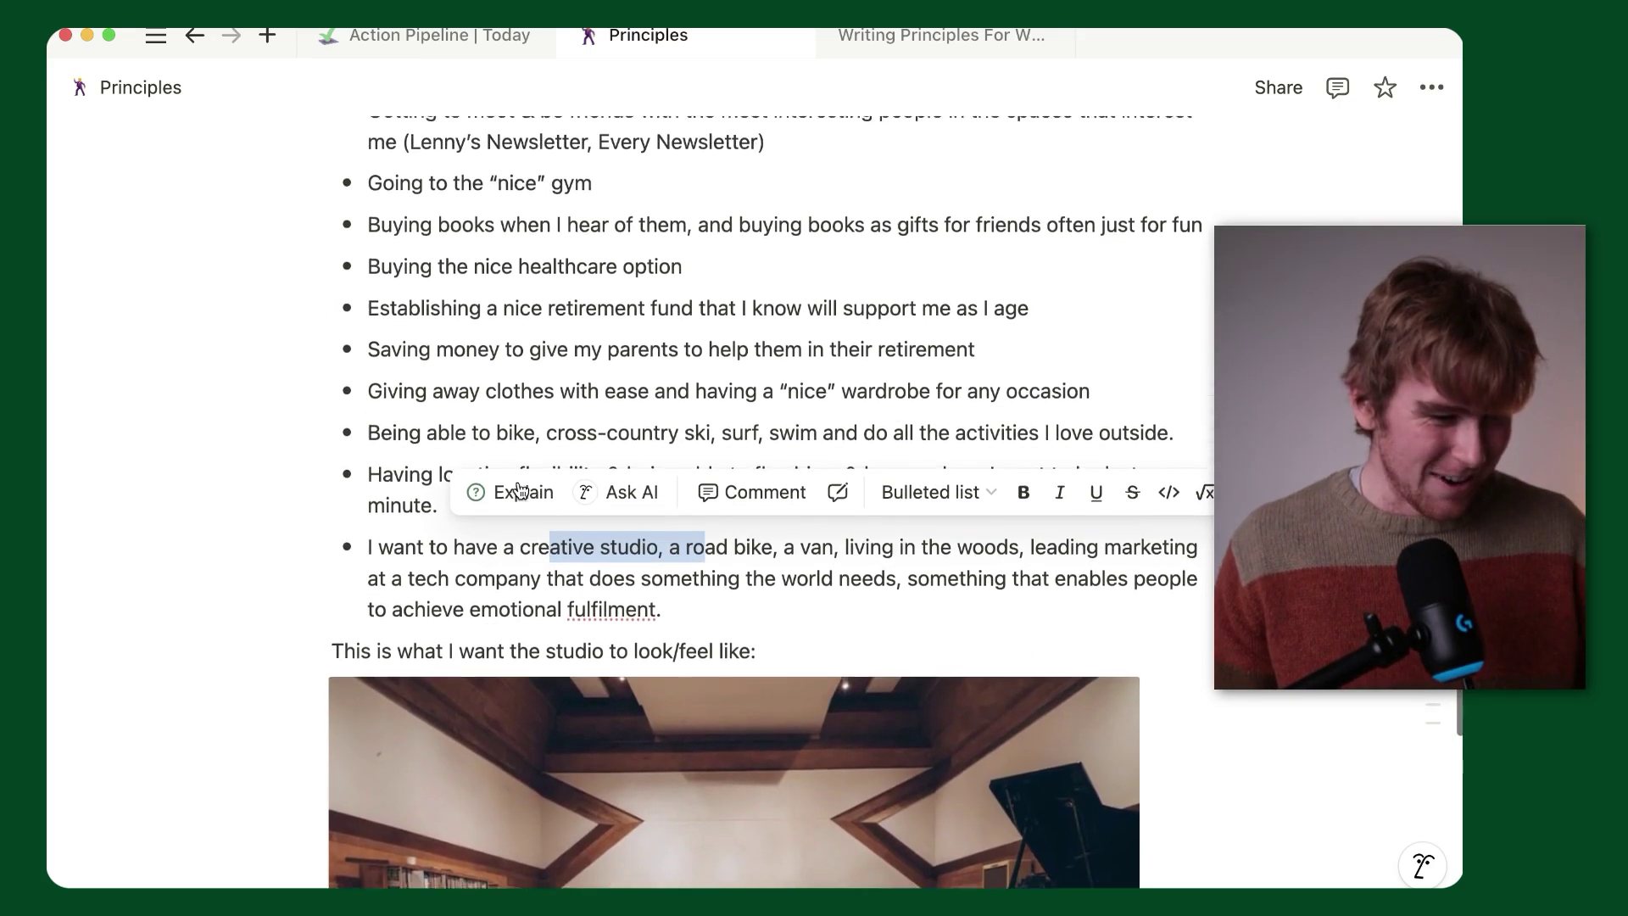
scroll(518, 482, "down", 15)
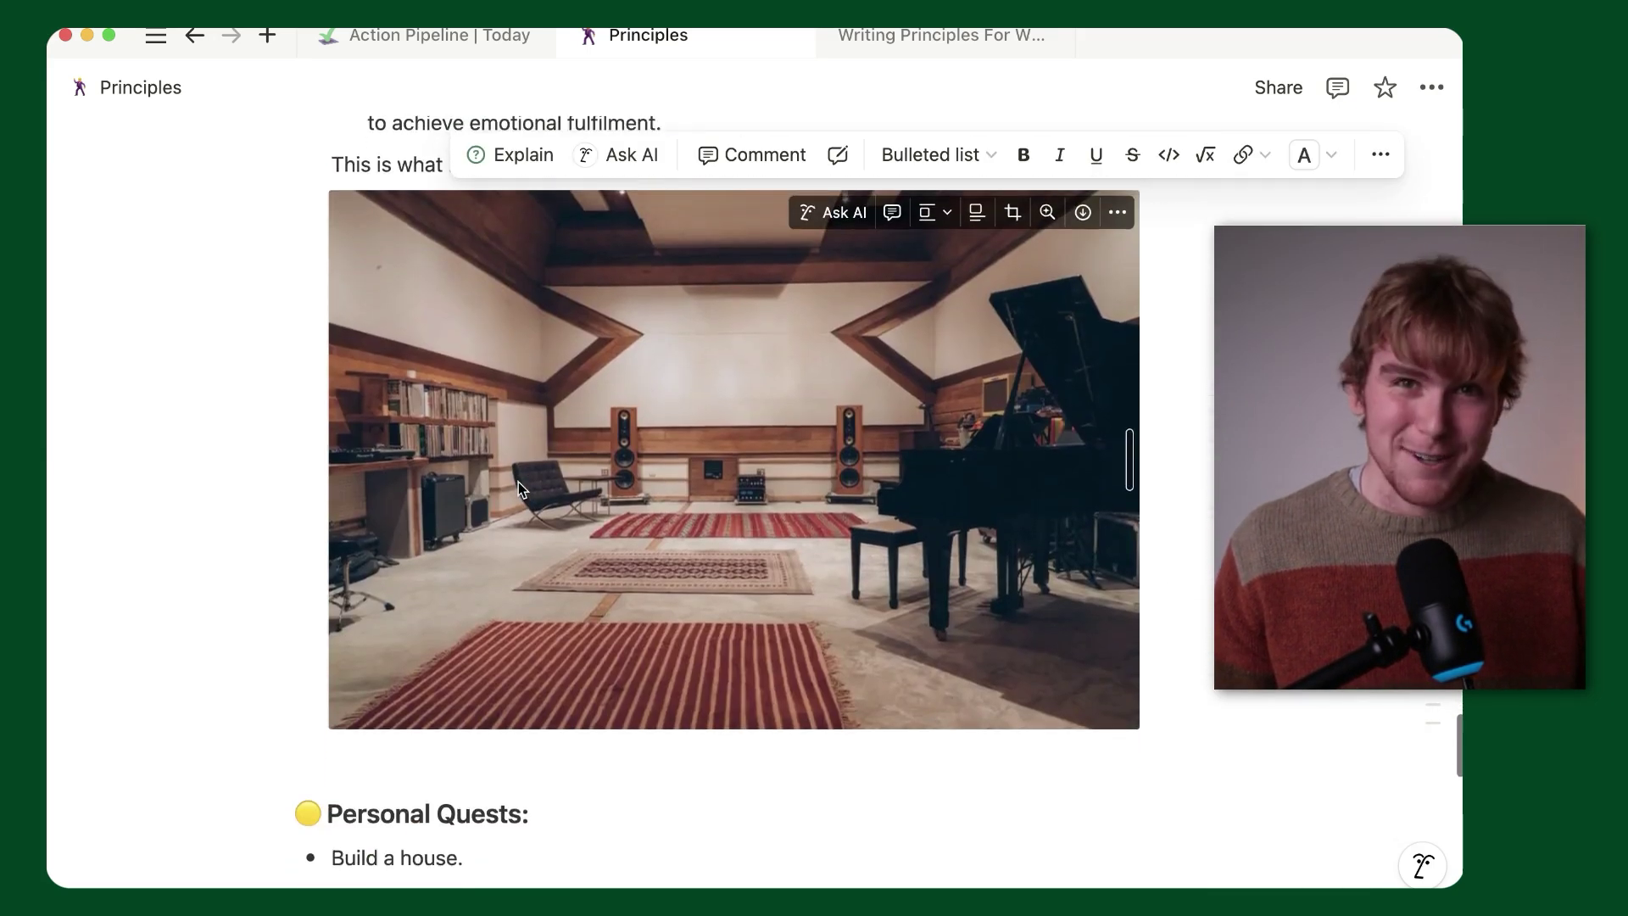
scroll(518, 482, "down", 13)
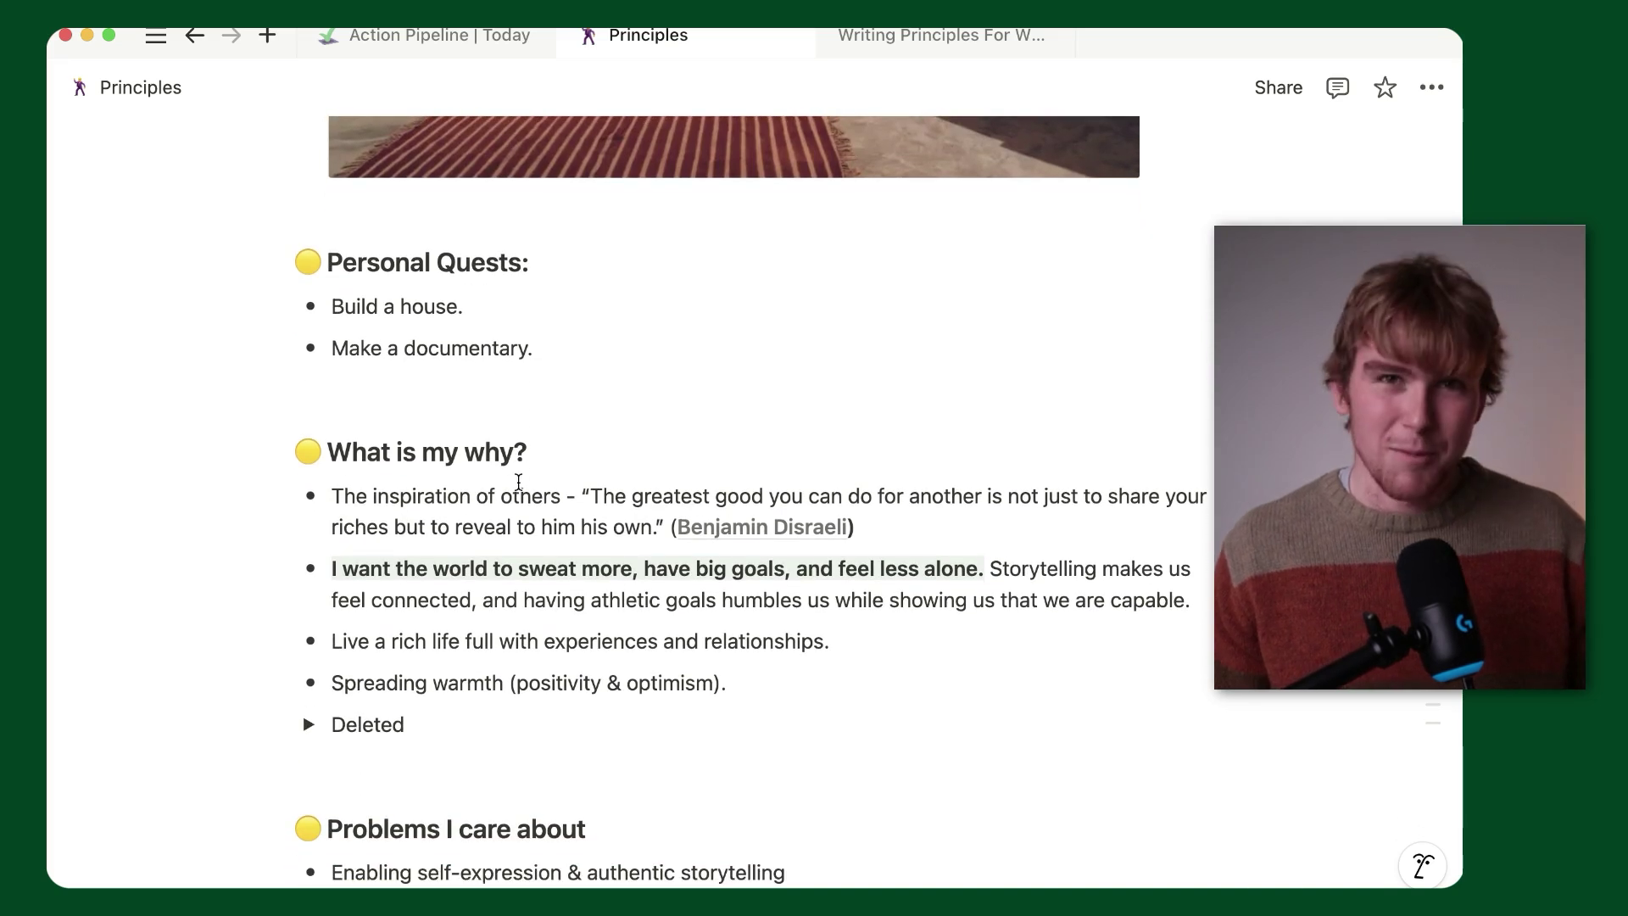
- Read the "What is my why?" list and highlight part of "experiences and relationships" in its rich life item
scroll(519, 480, "down", 5)
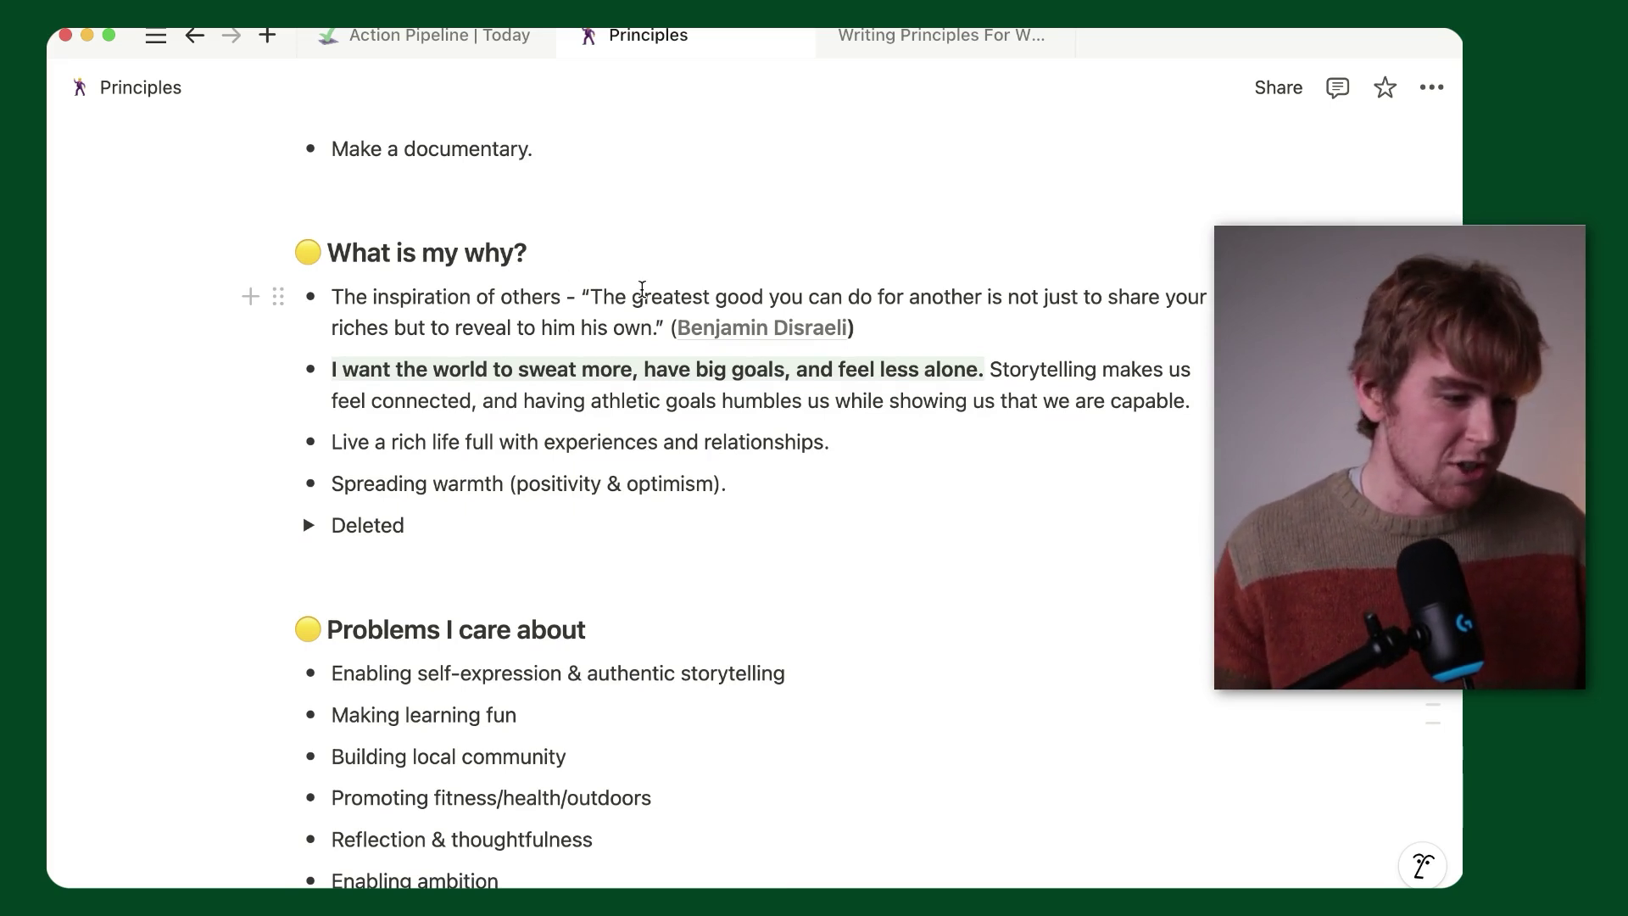
scroll(643, 293, "down", 1)
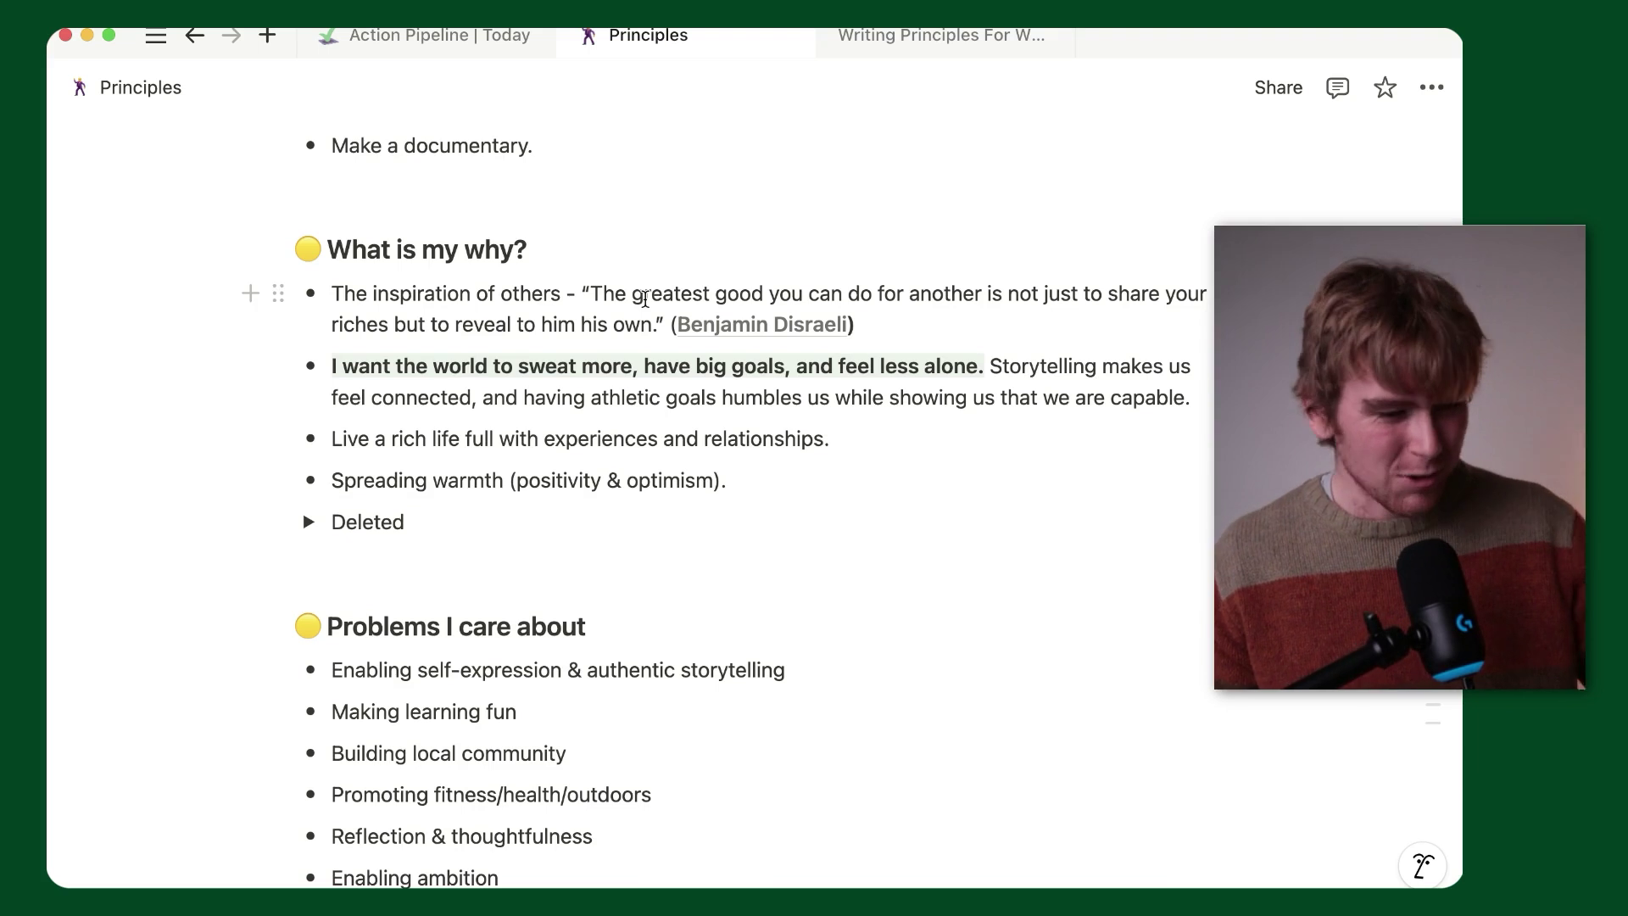
scroll(332, 357, "down", 2)
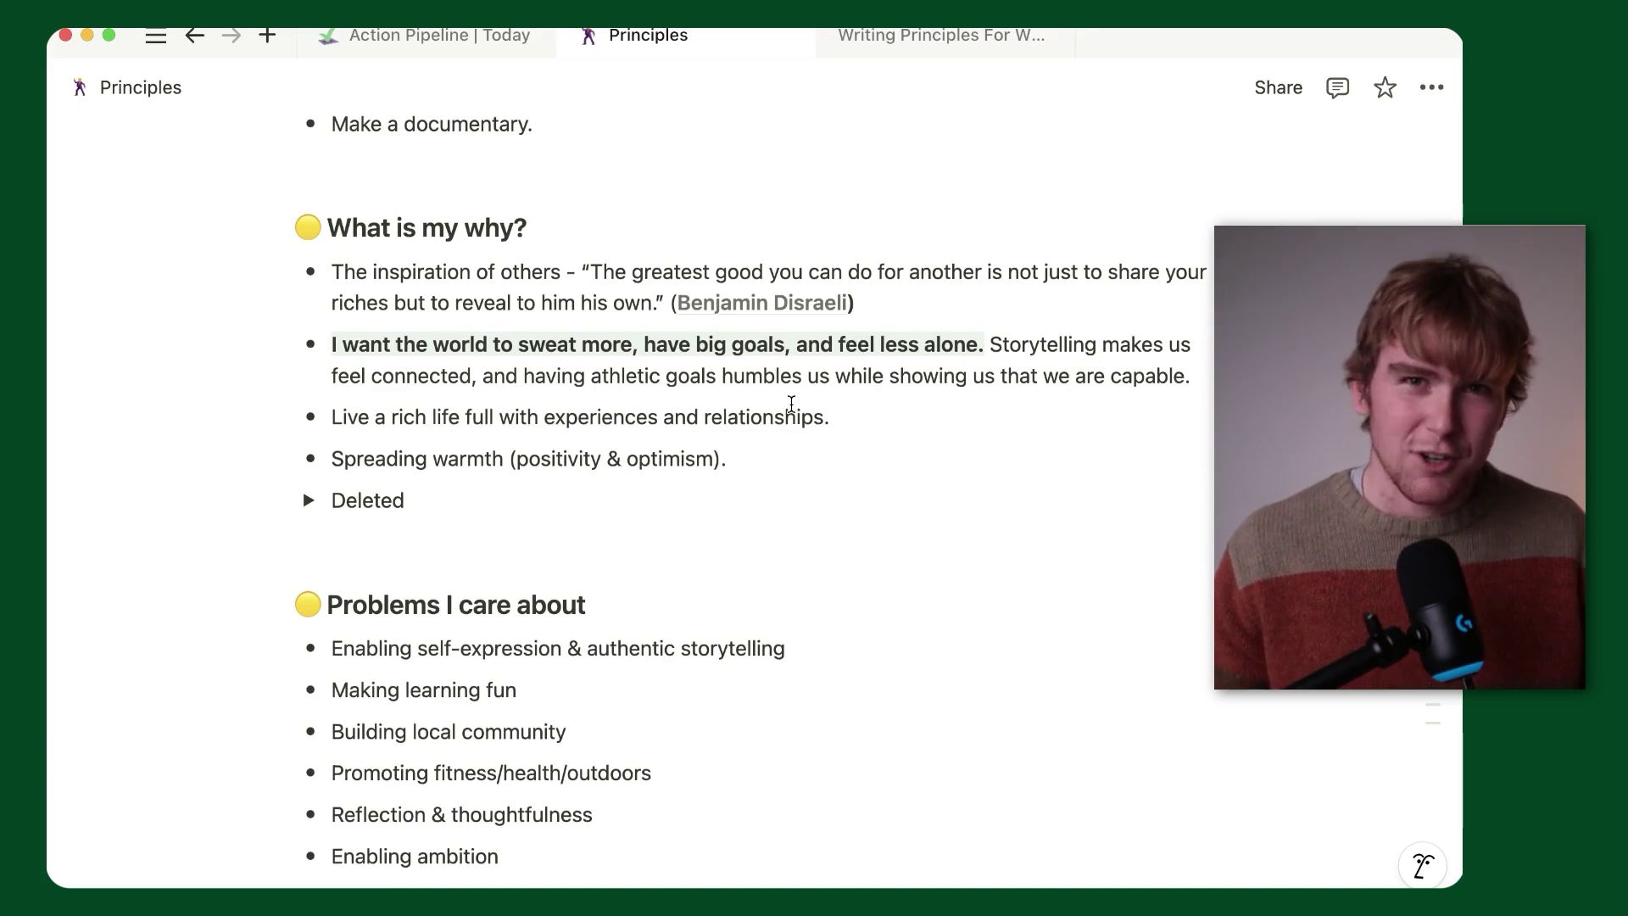
scroll(791, 404, "down", 2)
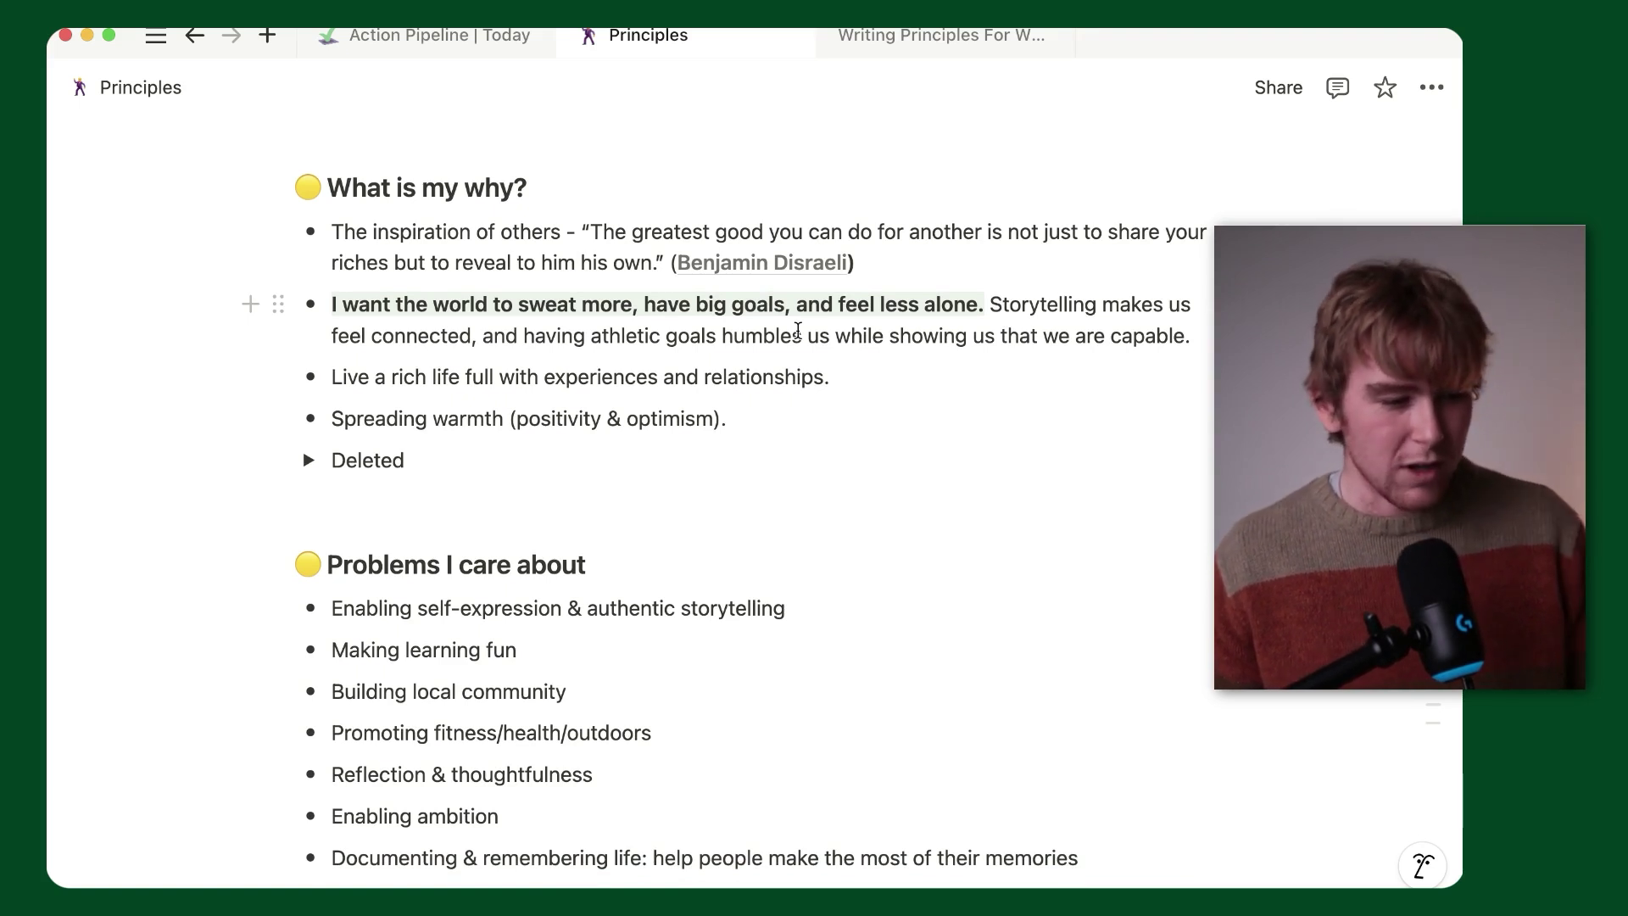
scroll(798, 330, "down", 3)
left_click_drag(722, 297, 566, 297)
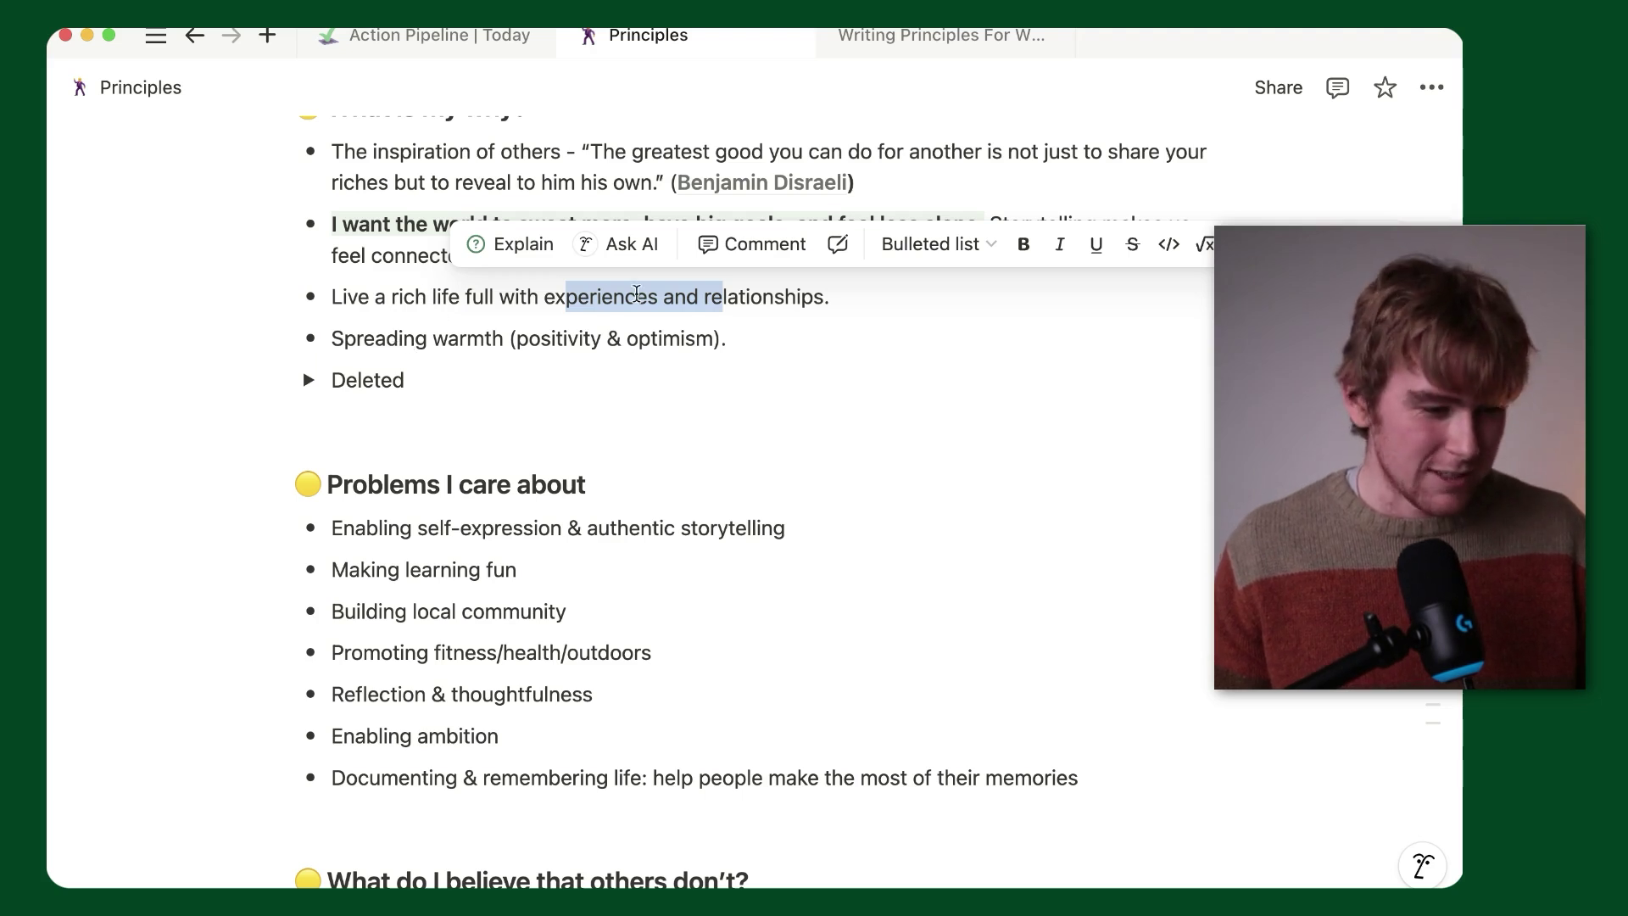
scroll(653, 295, "down", 1)
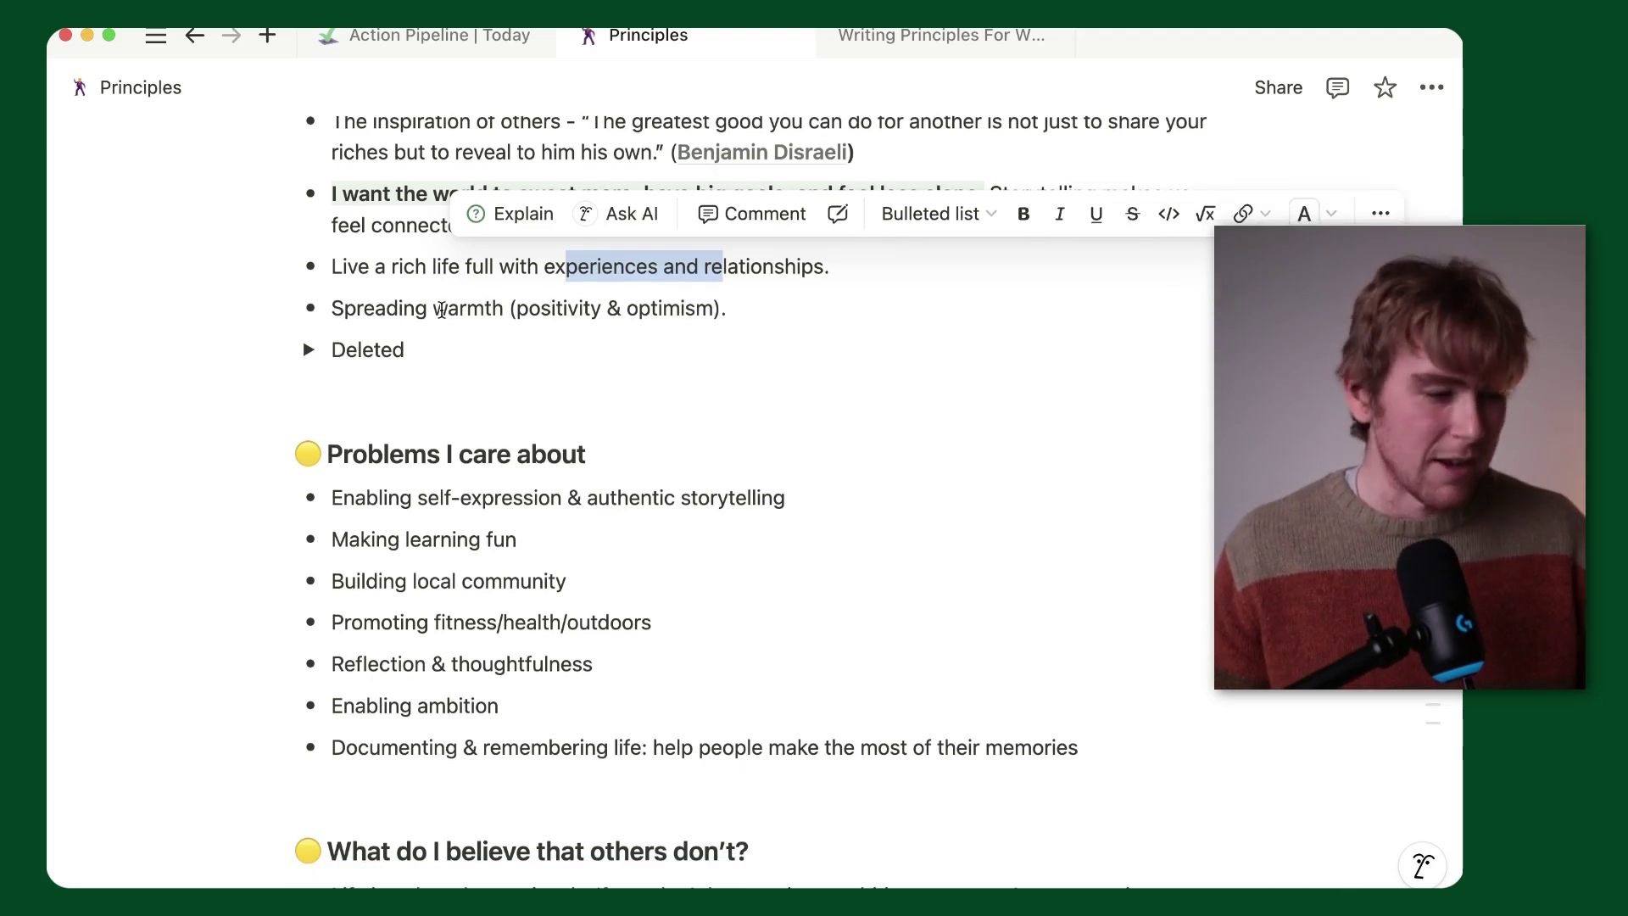
- Expand the "Deleted" entry under "What is my why?" and highlight the start of the crossed-out "Doing something new" item
left_click(309, 349)
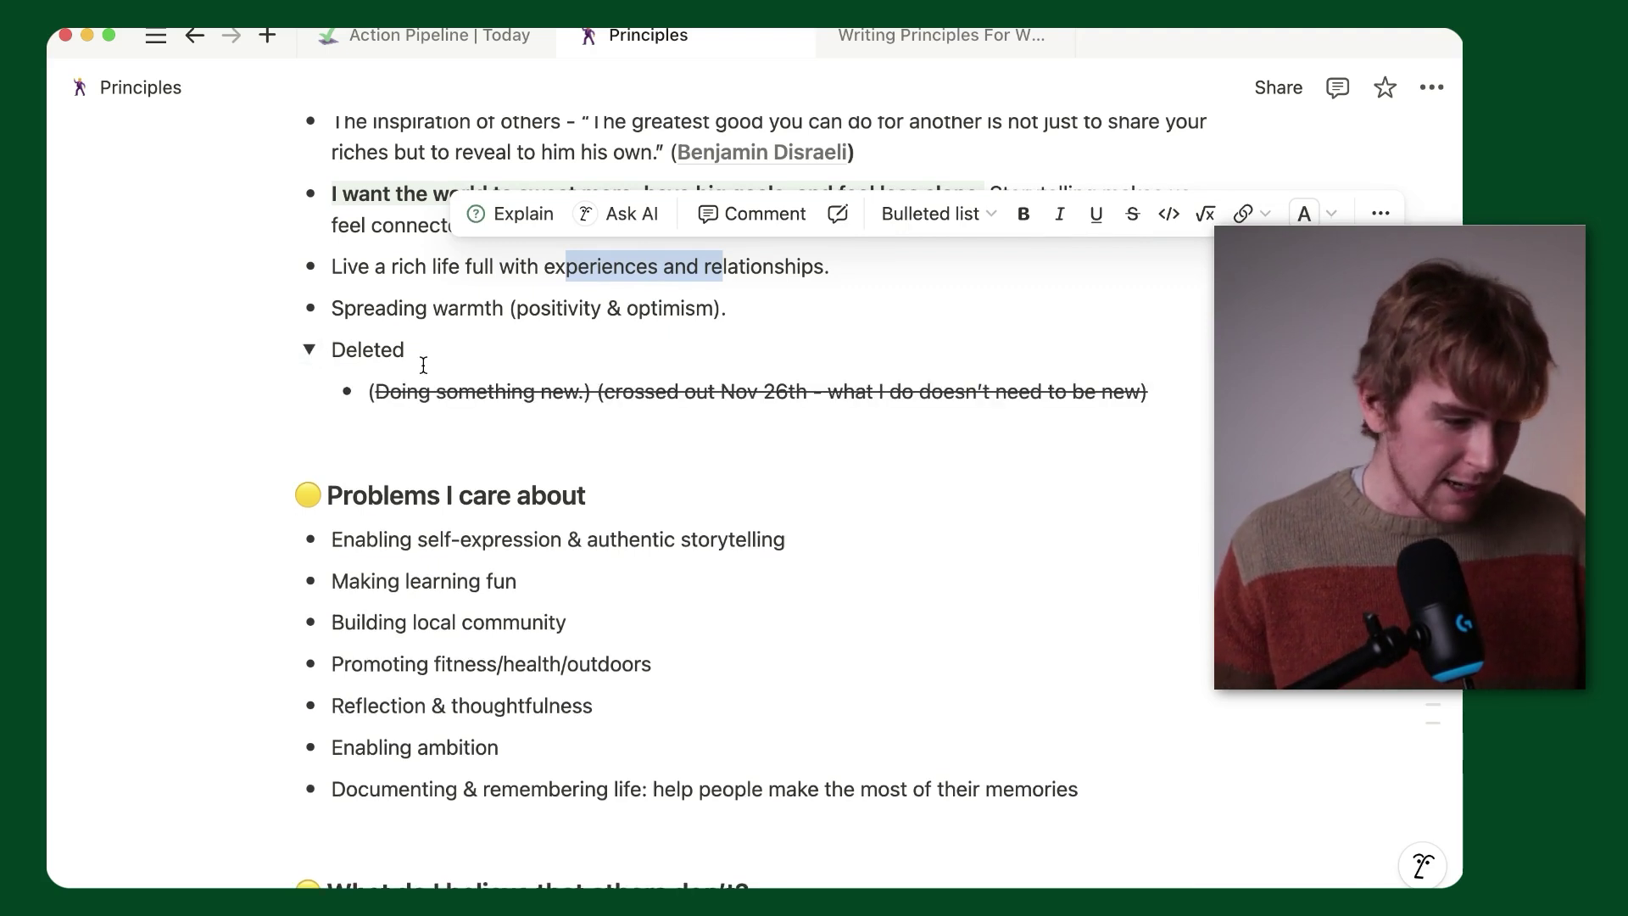
scroll(423, 365, "down", 1)
left_click_drag(444, 378, 369, 379)
scroll(569, 355, "up", 4)
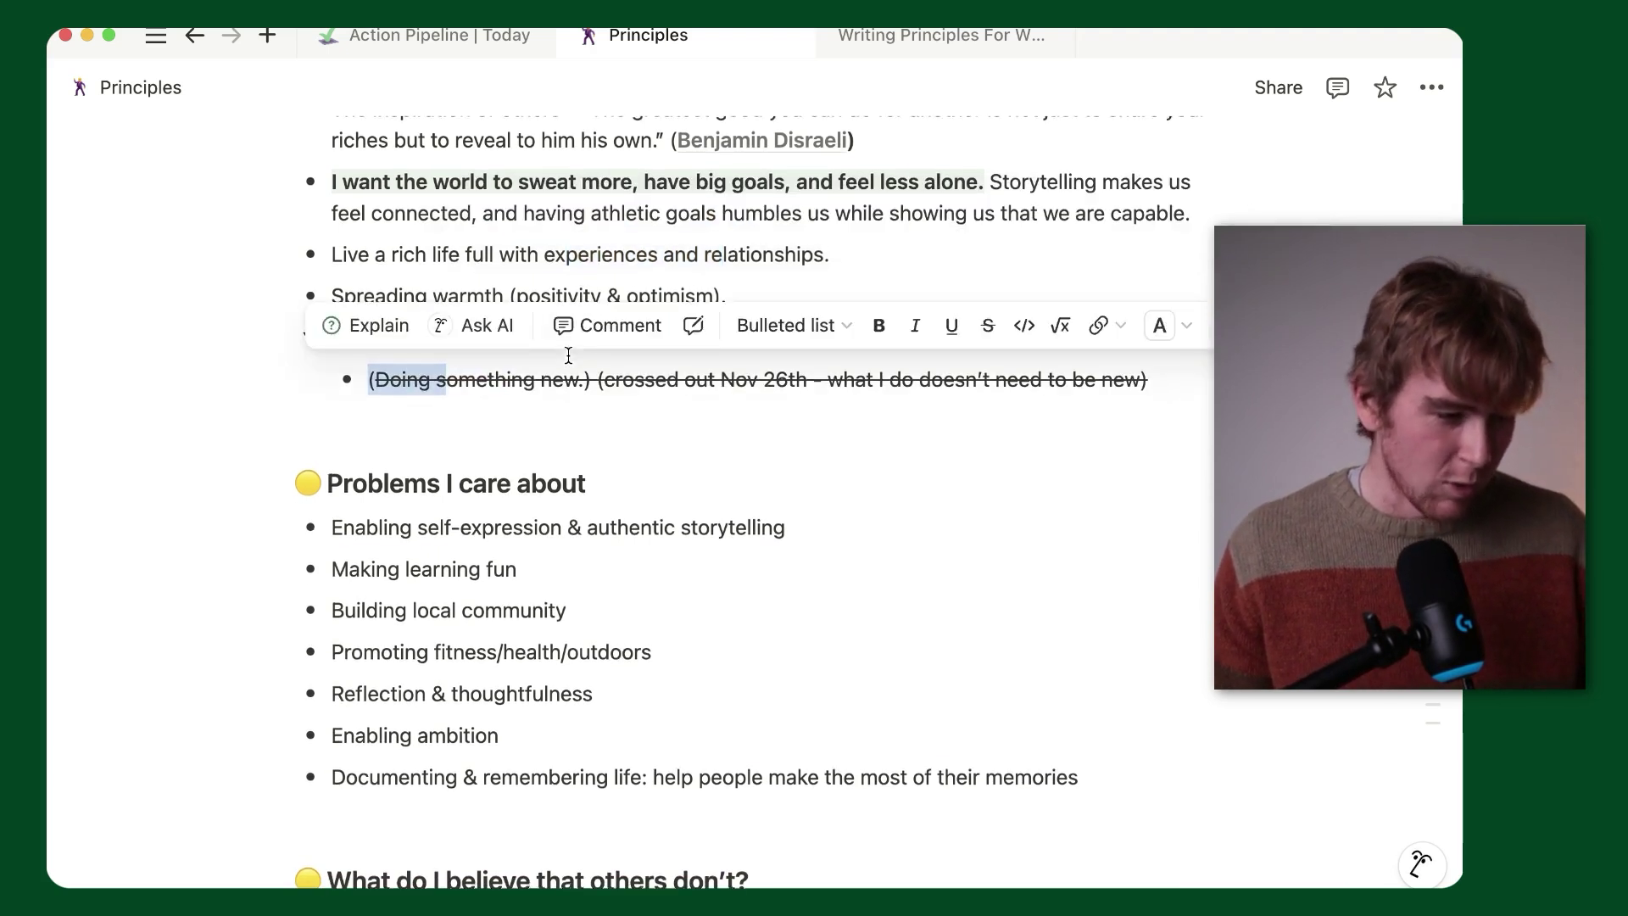
- Read the "Problems I care about" list and move on to the "What do I believe that others don't?" section
scroll(568, 354, "down", 10)
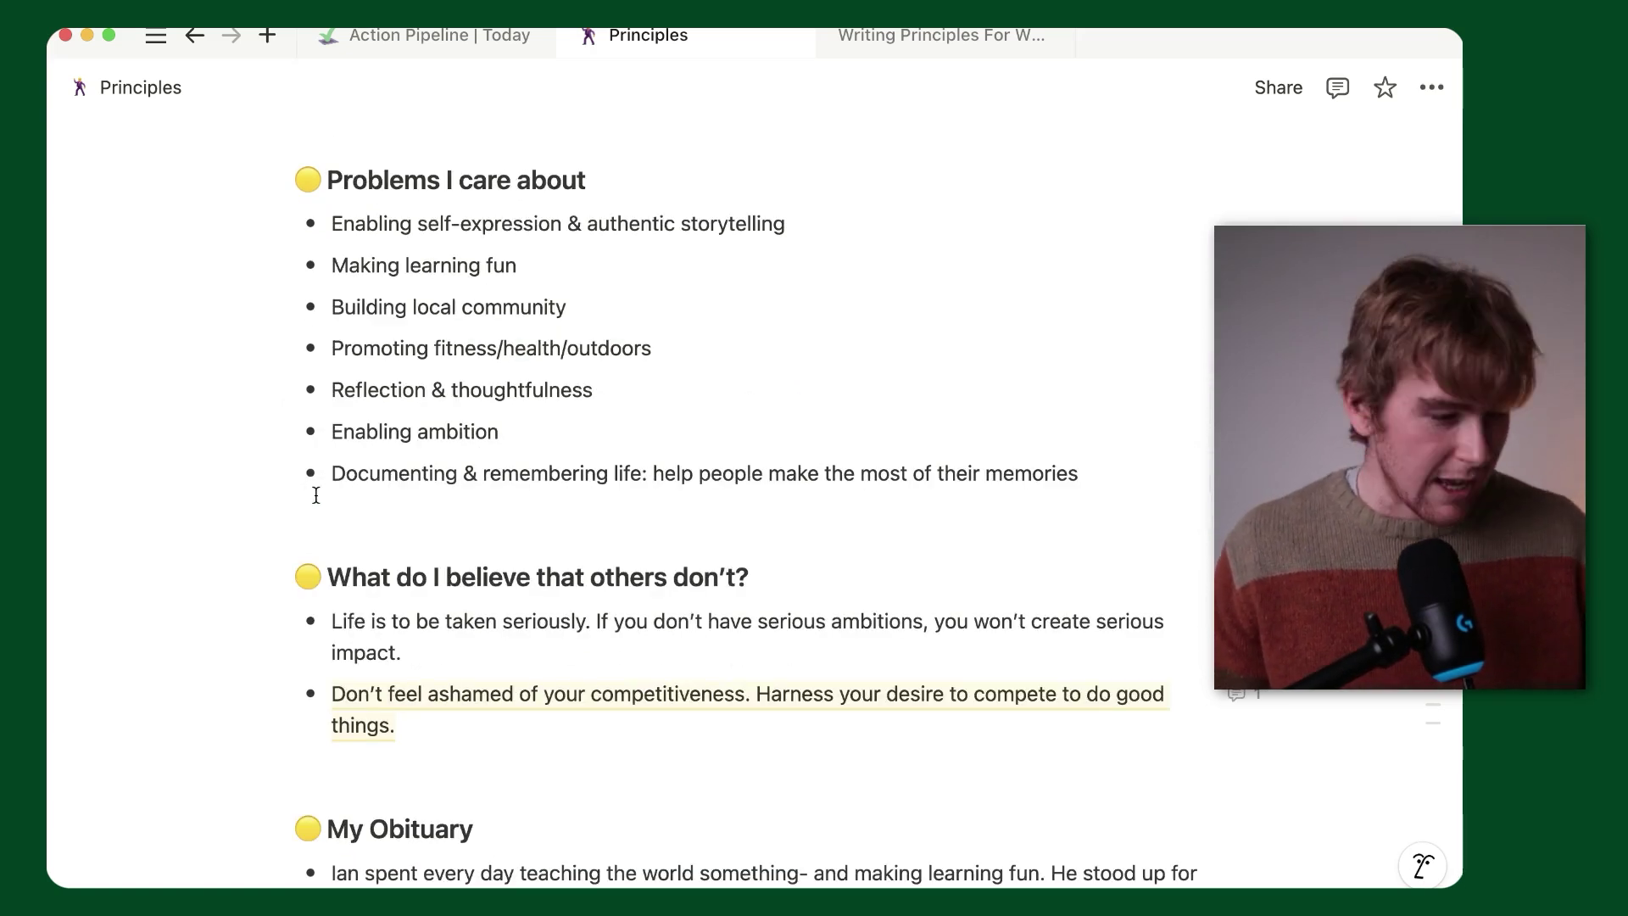
scroll(315, 495, "down", 1)
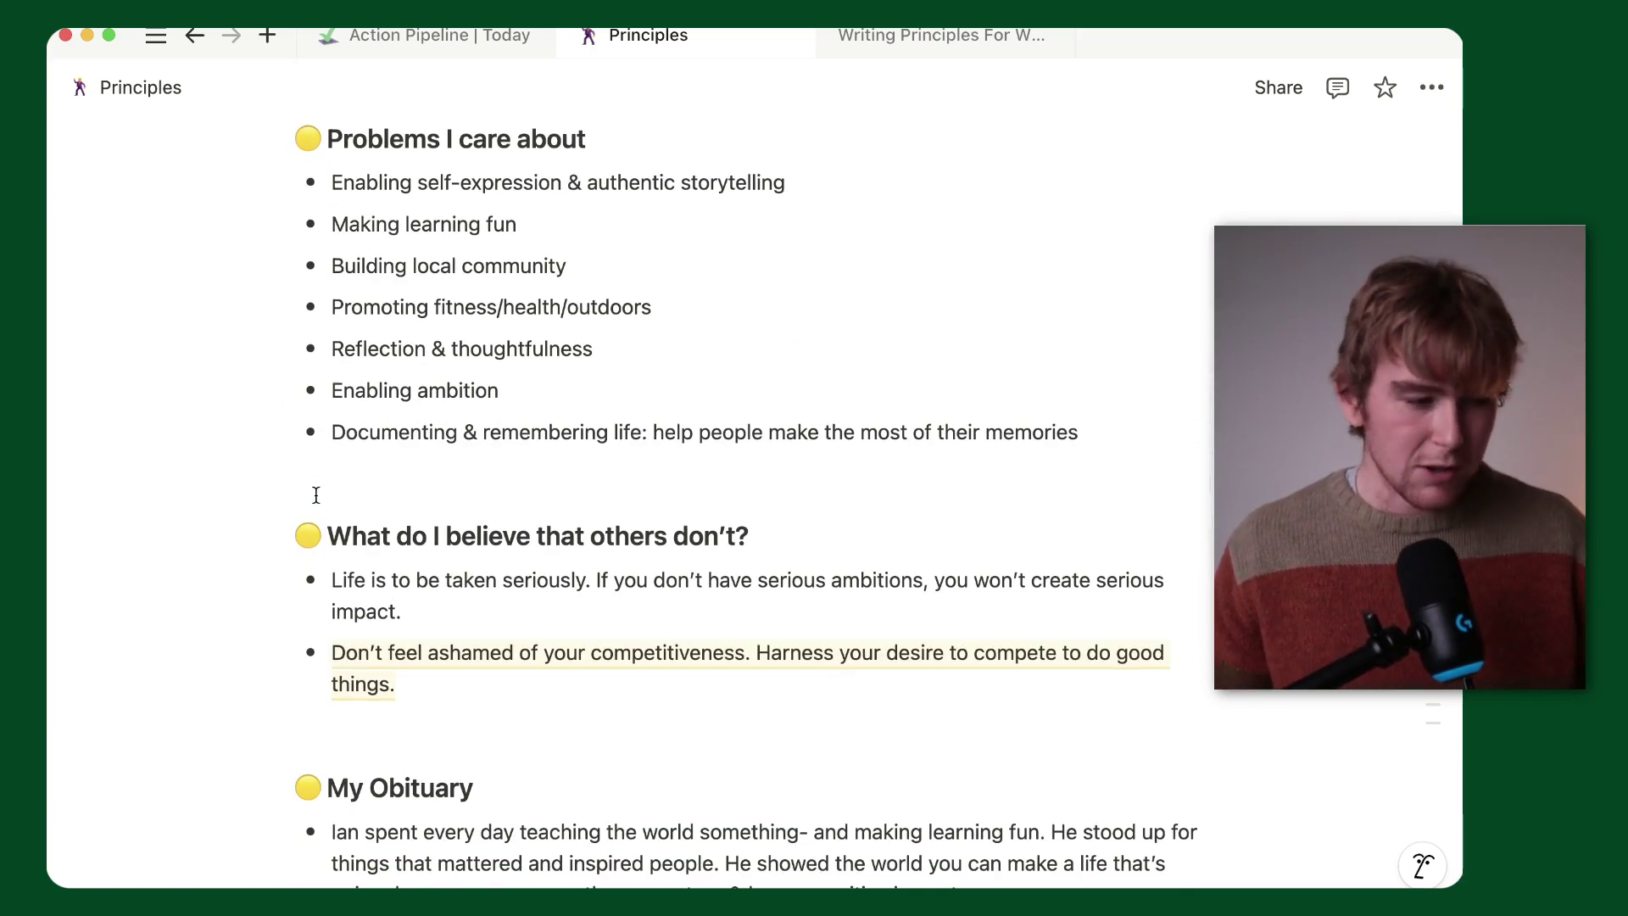
scroll(316, 496, "down", 1)
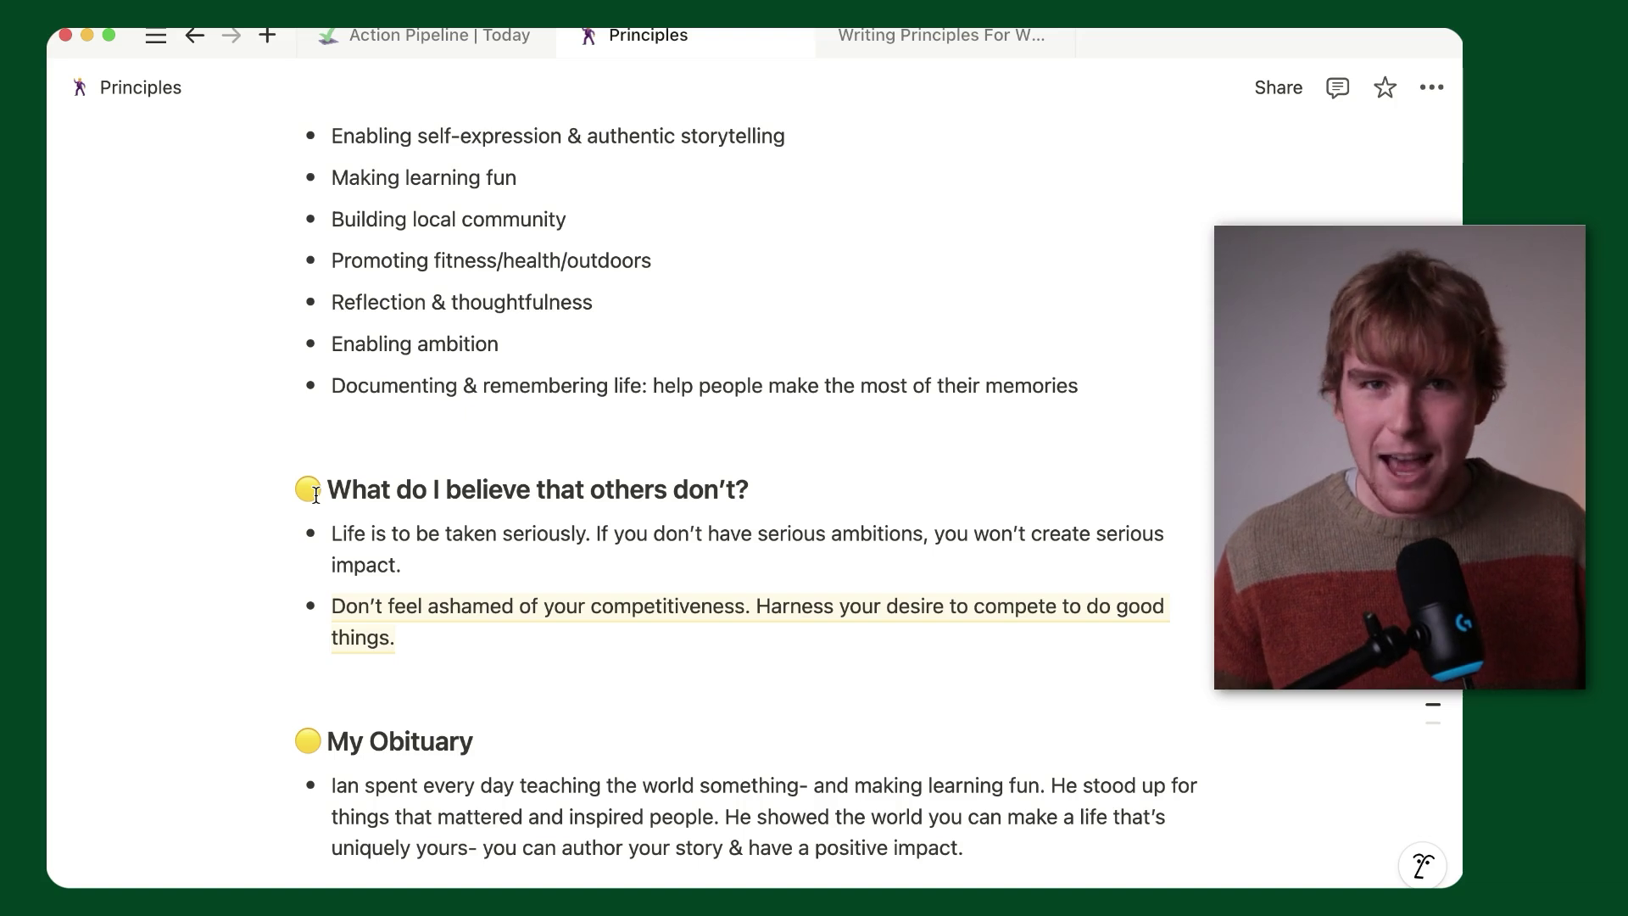
scroll(315, 495, "down", 1)
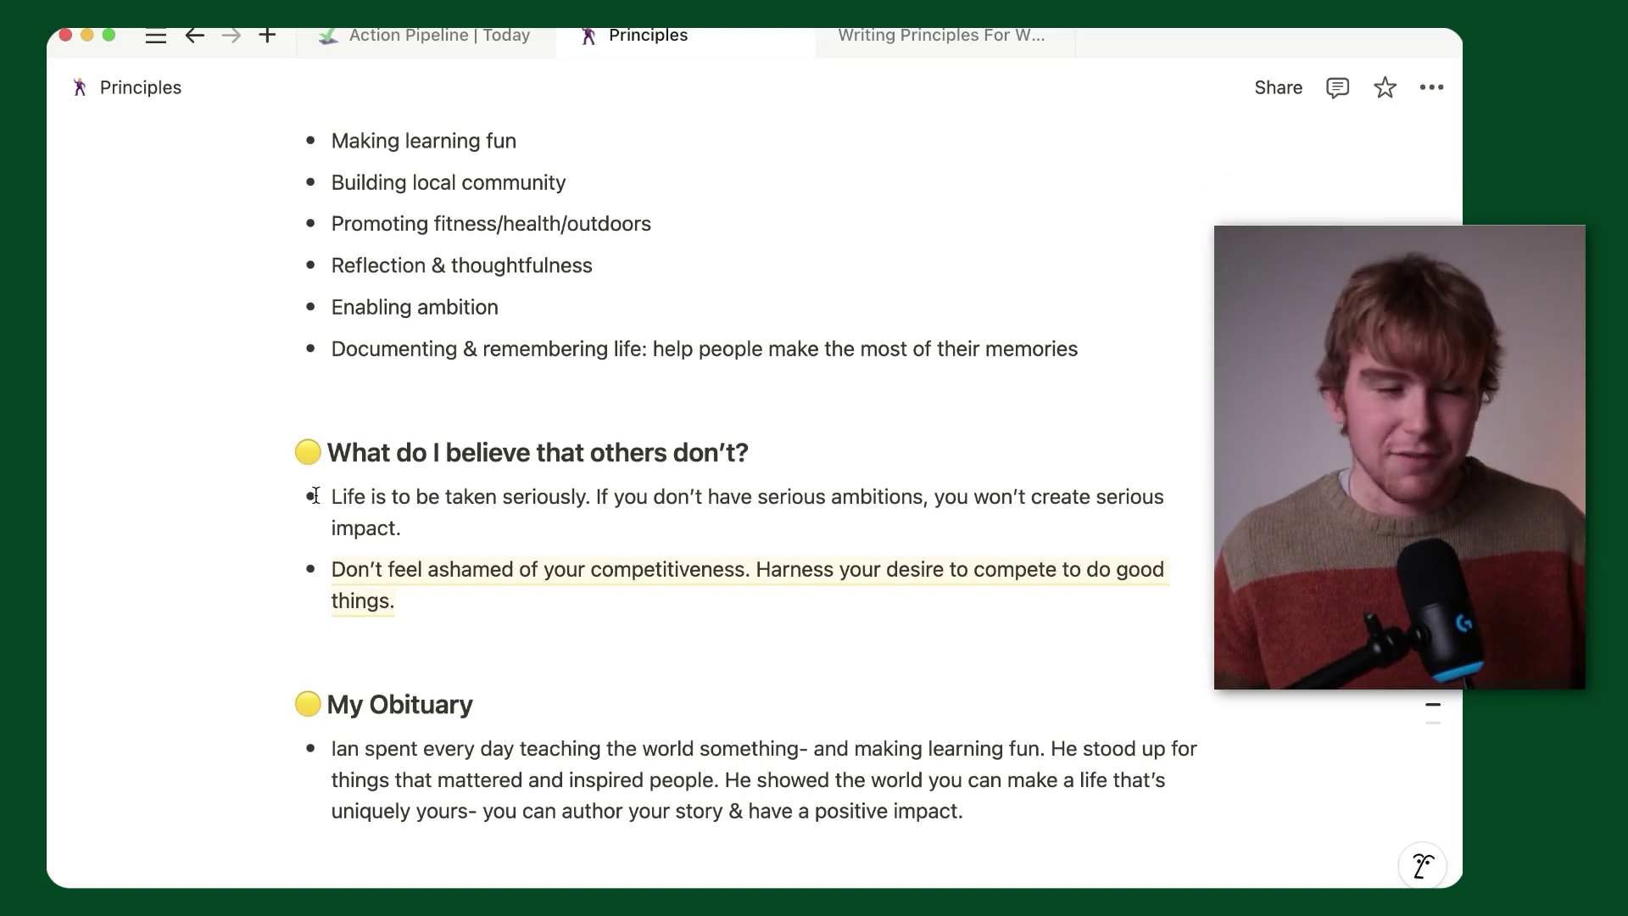
scroll(384, 454, "down", 1)
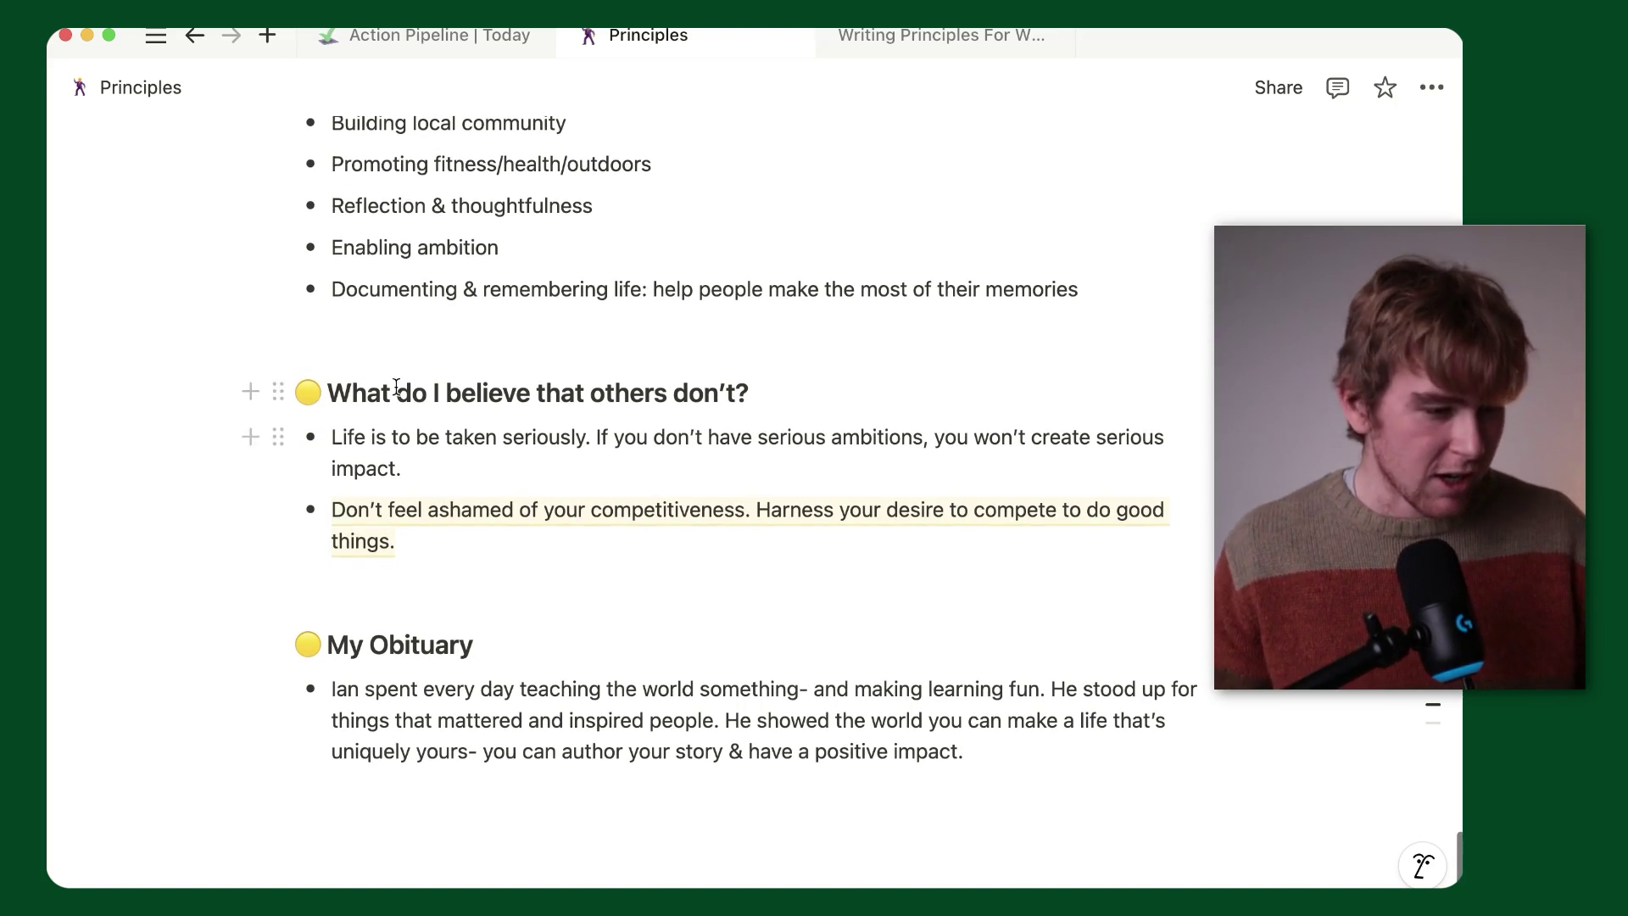
scroll(673, 258, "down", 1)
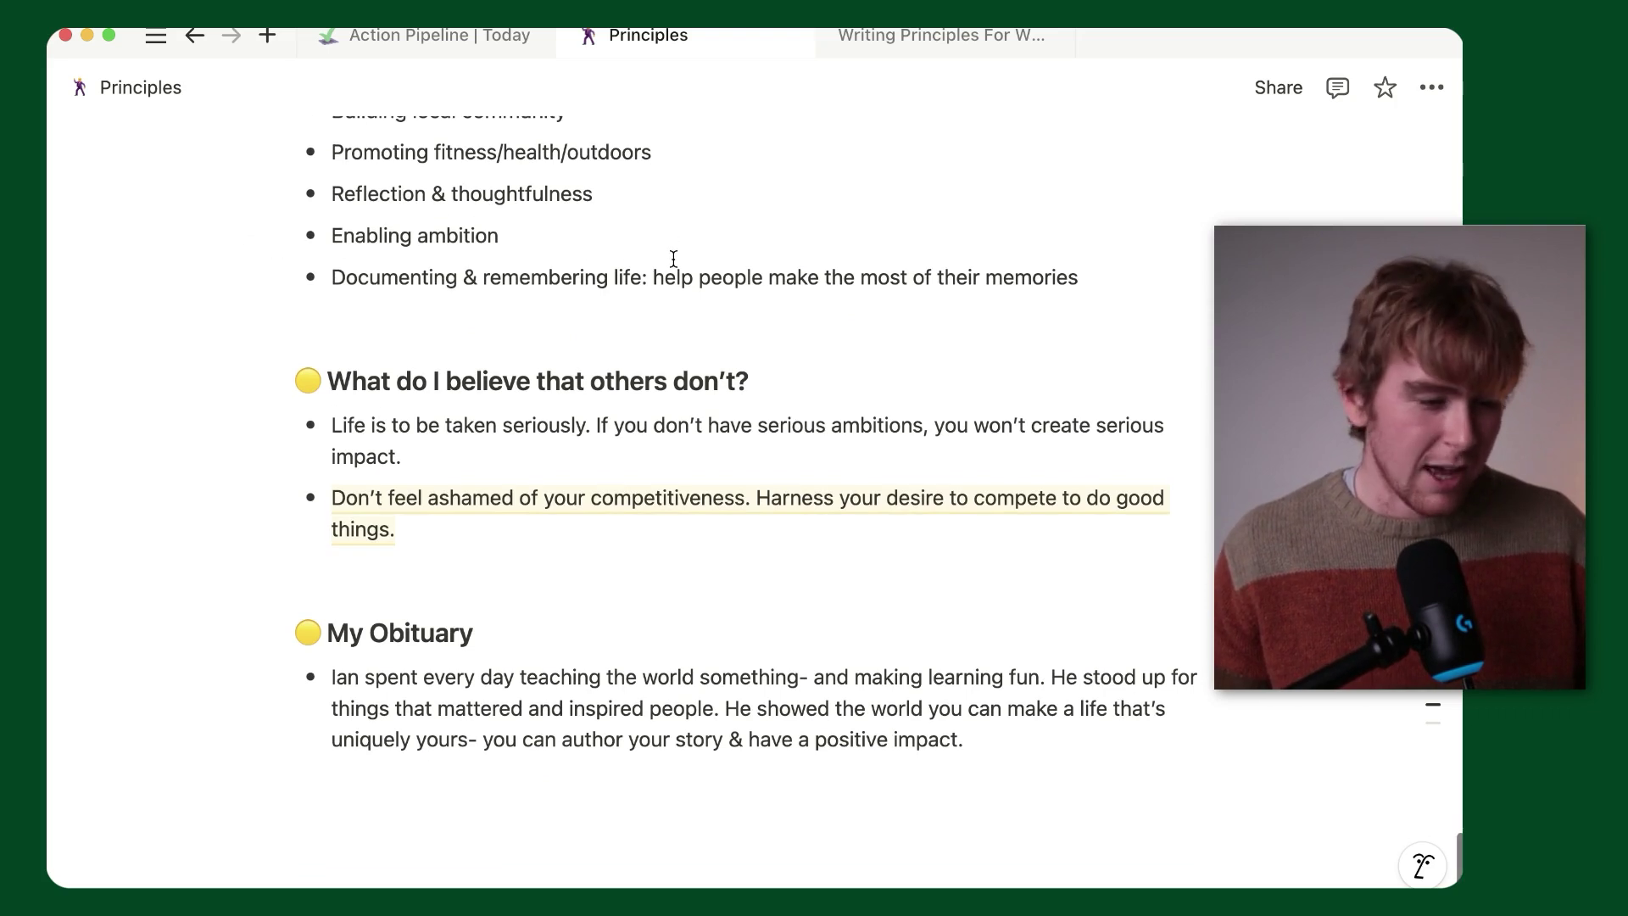
scroll(674, 259, "down", 3)
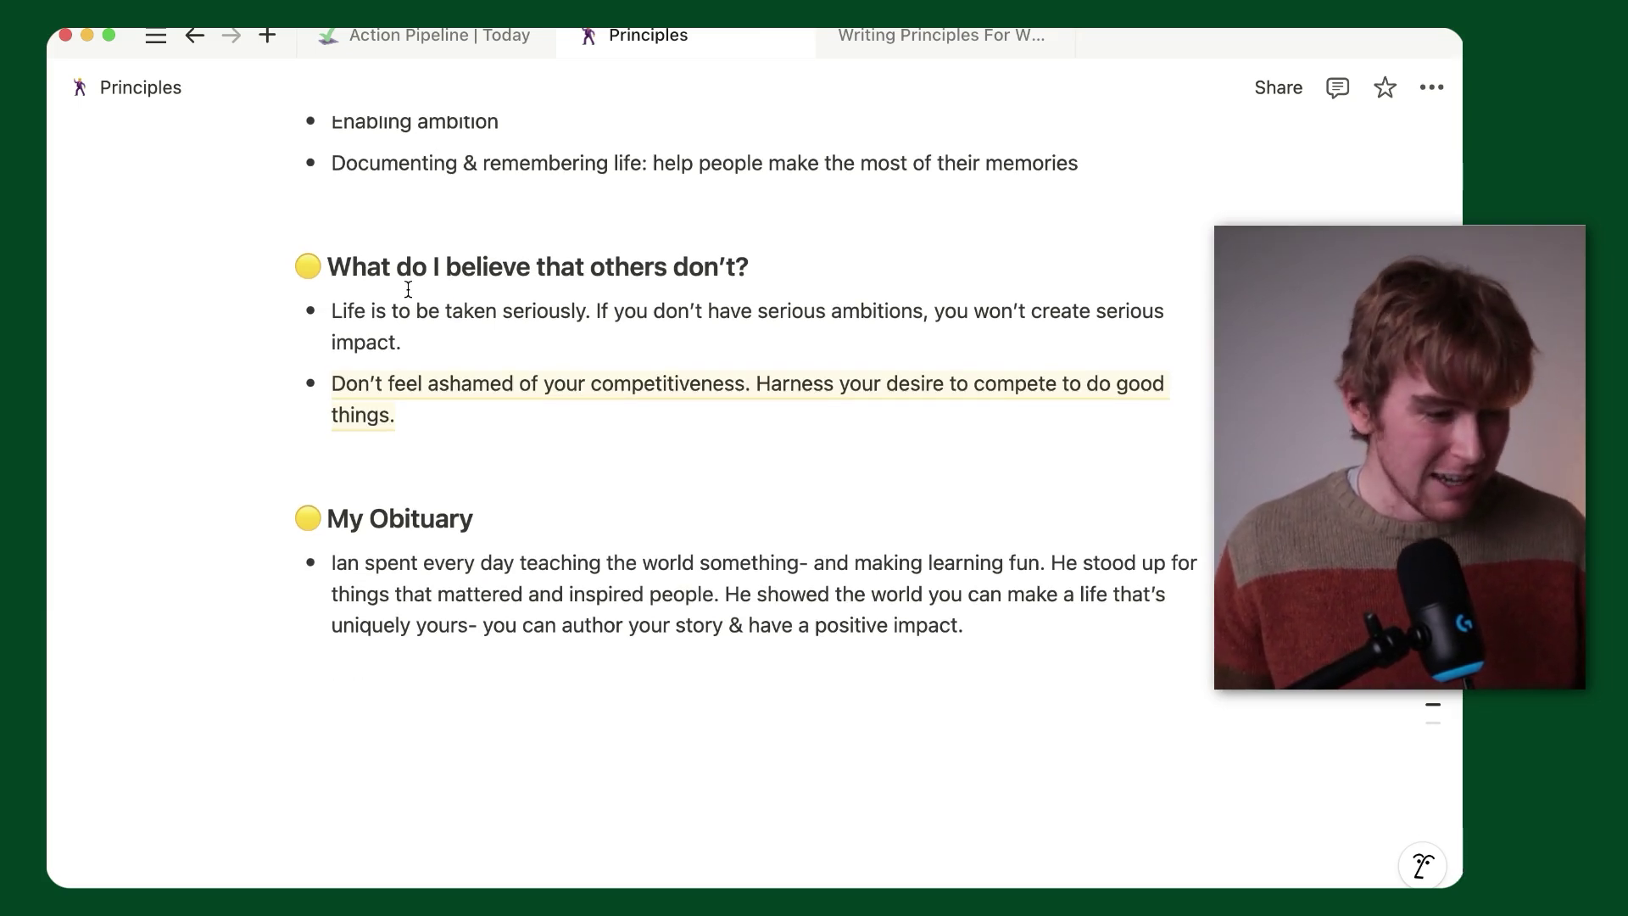
- Highlight the "Life is to be taken seriously" belief and the competitiveness belief under "What do I believe that others don't?" while reading them
left_click(413, 344)
left_click_drag(413, 344, 327, 315)
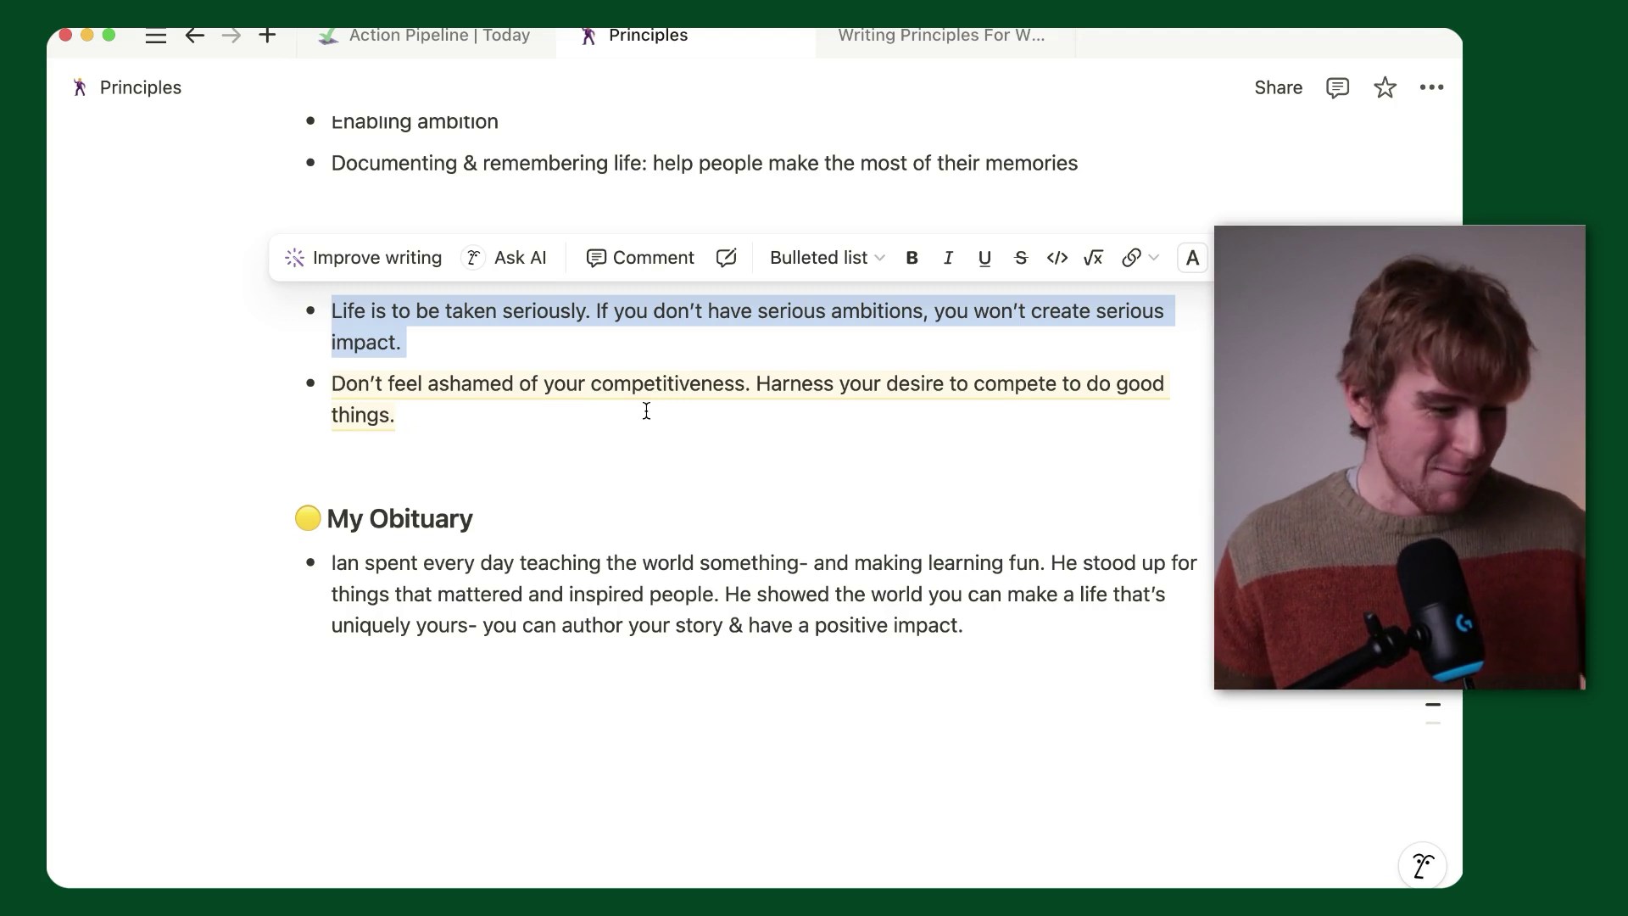
left_click(464, 430)
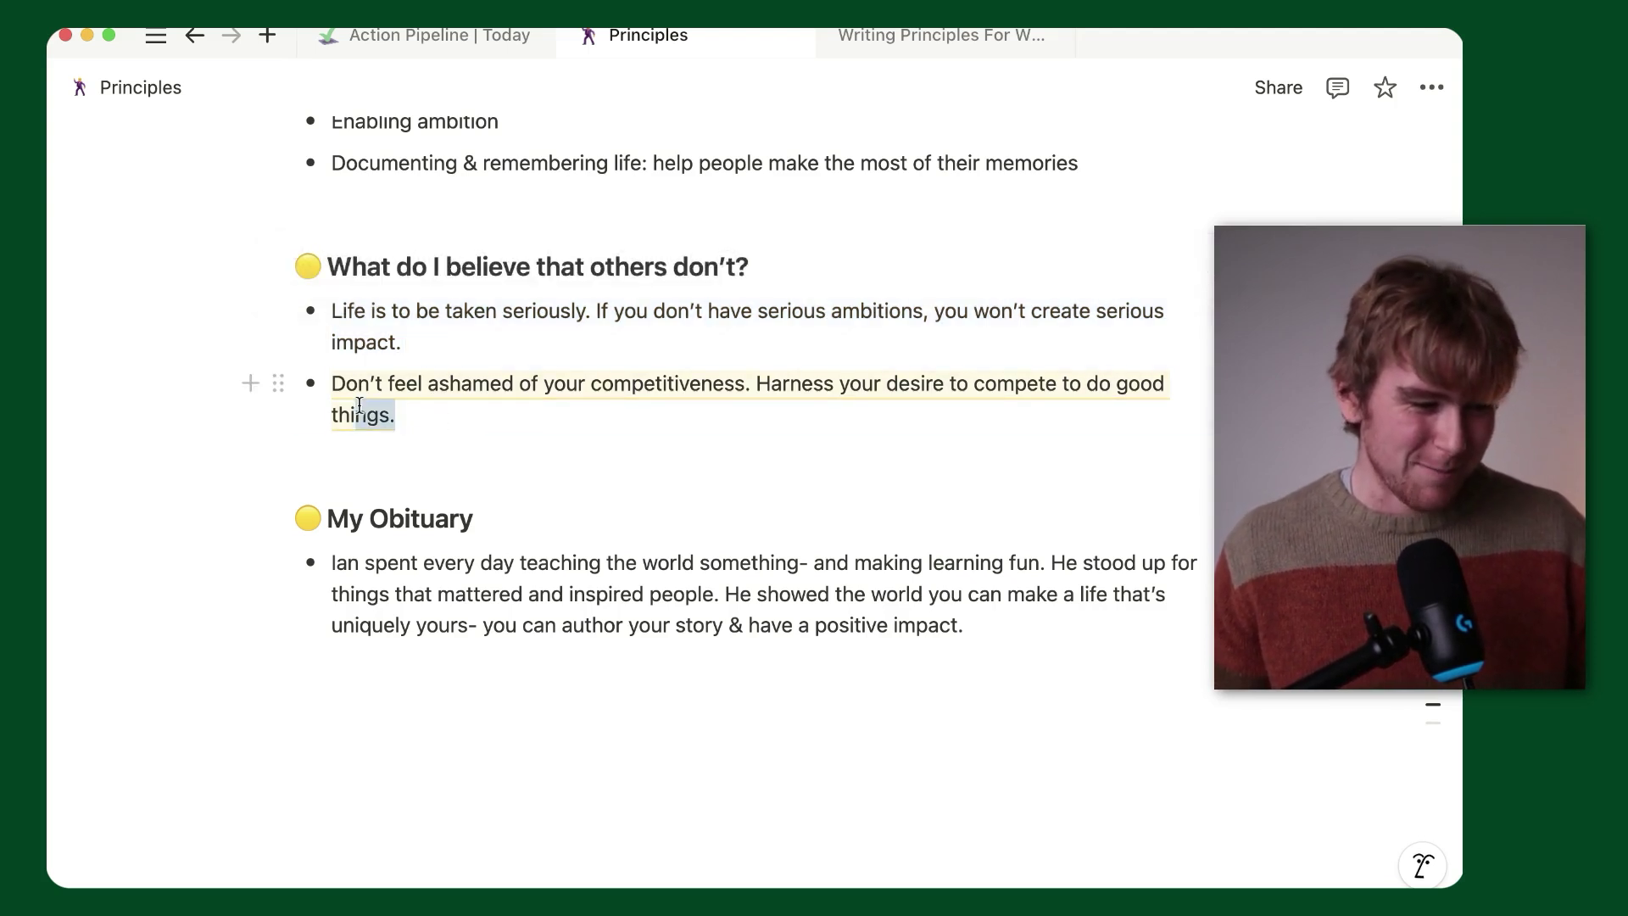
left_click_drag(386, 413, 325, 389)
key("super+shift+h")
scroll(455, 407, "down", 1)
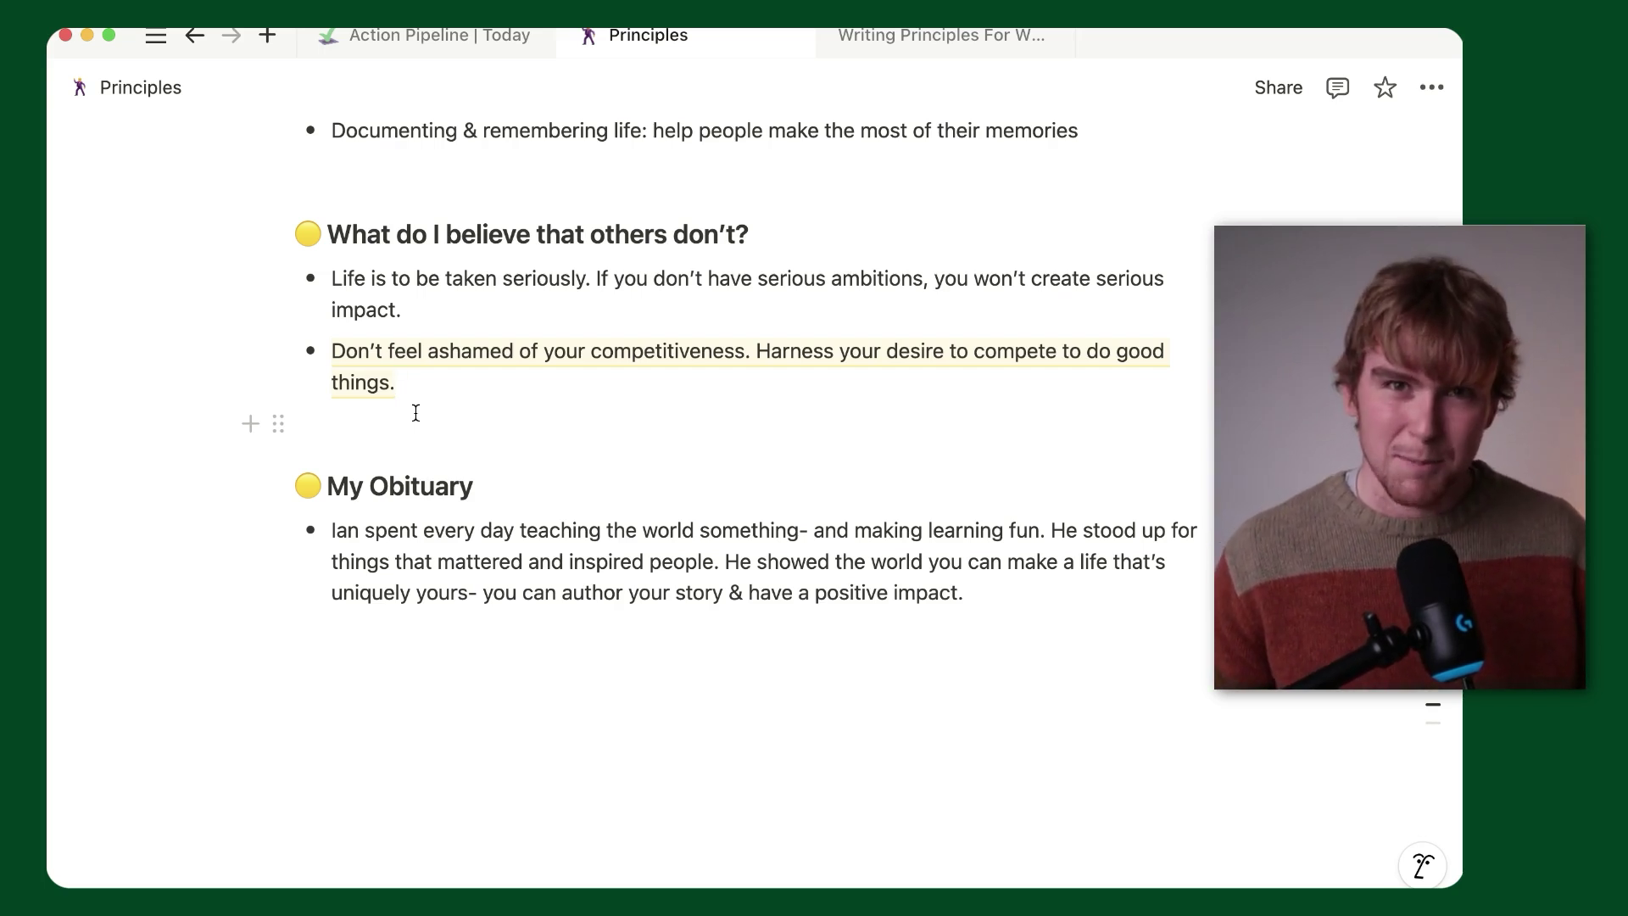
- Highlight the opening words of the "My Obituary" item, clear the selection and view the section
left_click_drag(332, 530, 398, 525)
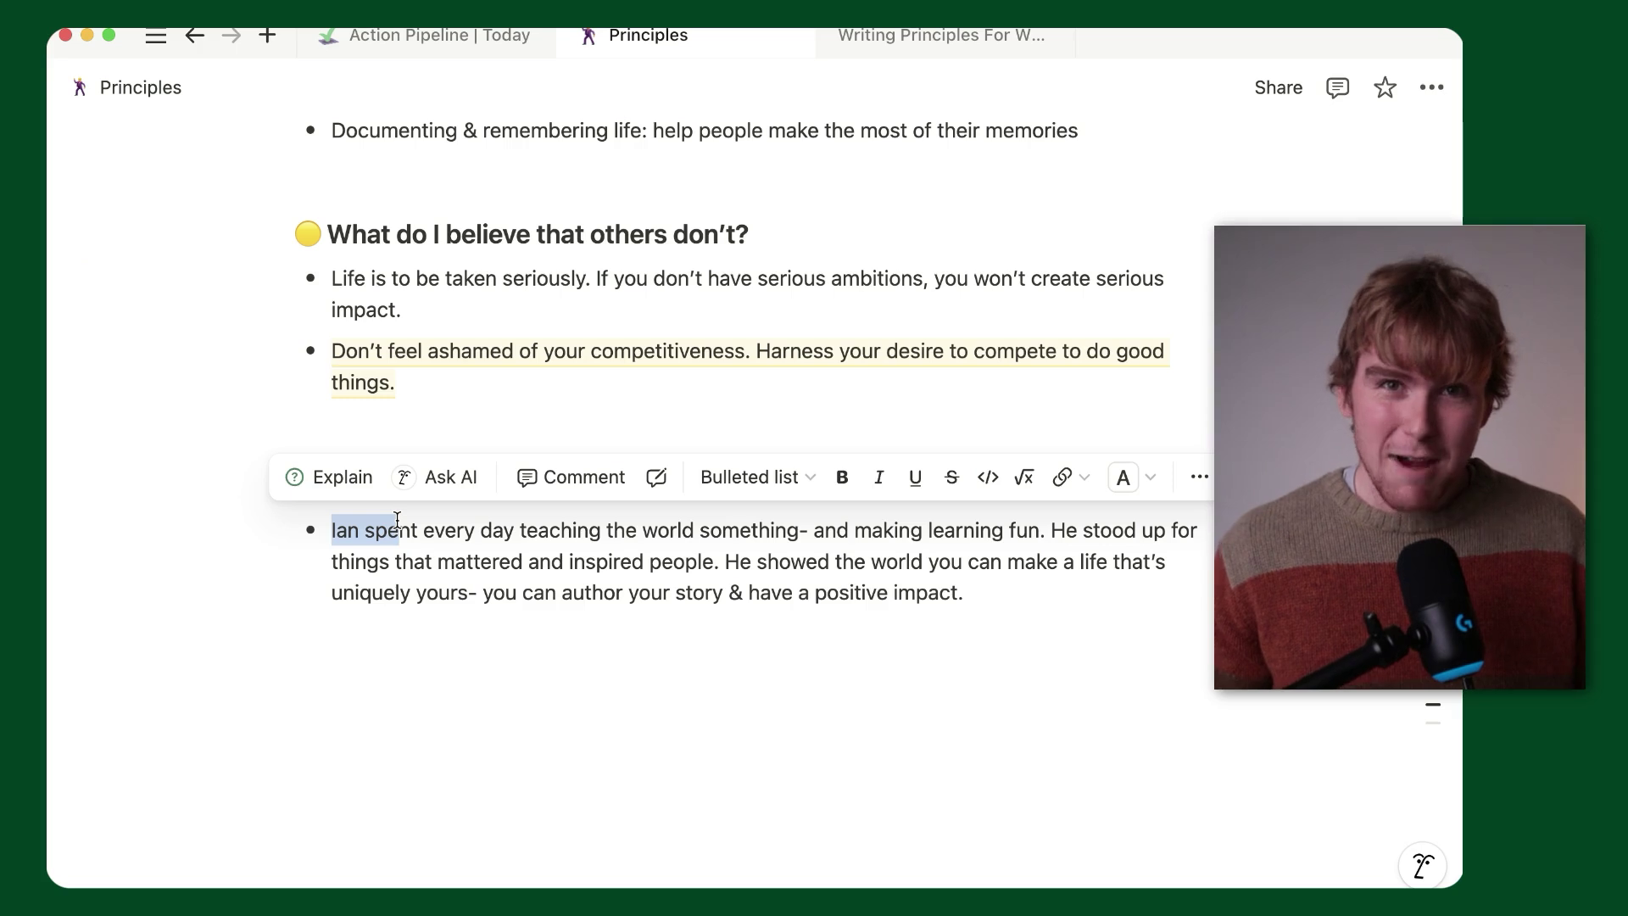
left_click(397, 521)
scroll(401, 524, "up", 2)
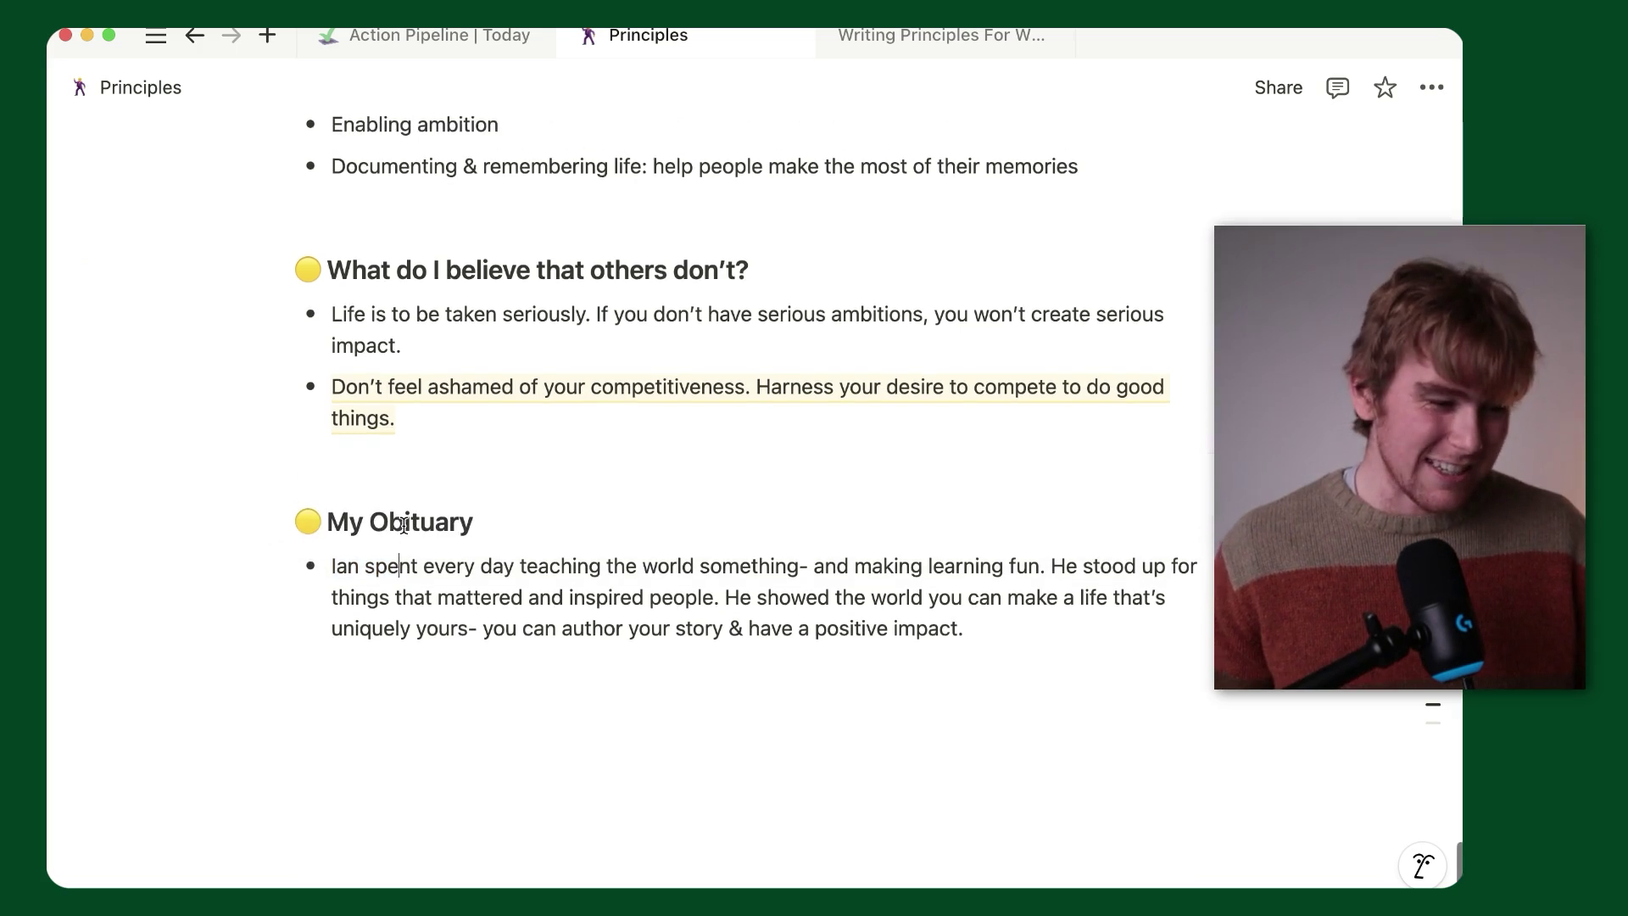
scroll(404, 524, "down", 1)
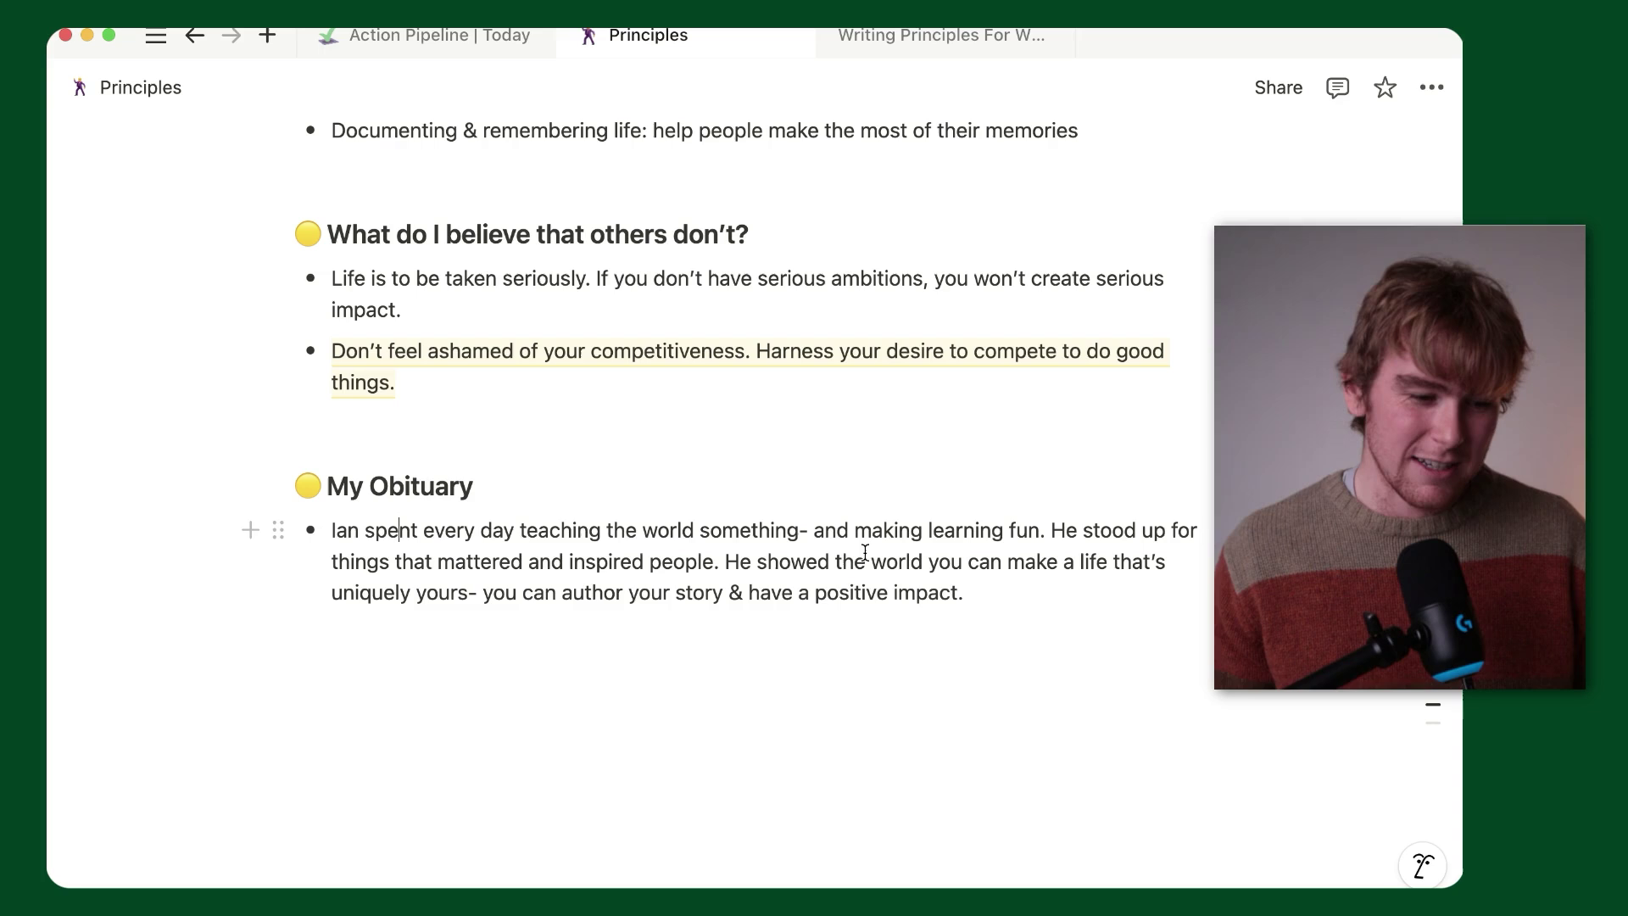
- Highlight part of "mattered and inspired people" and the whole "My Obituary" section with its heading, and clear the selection
left_click_drag(486, 576, 716, 571)
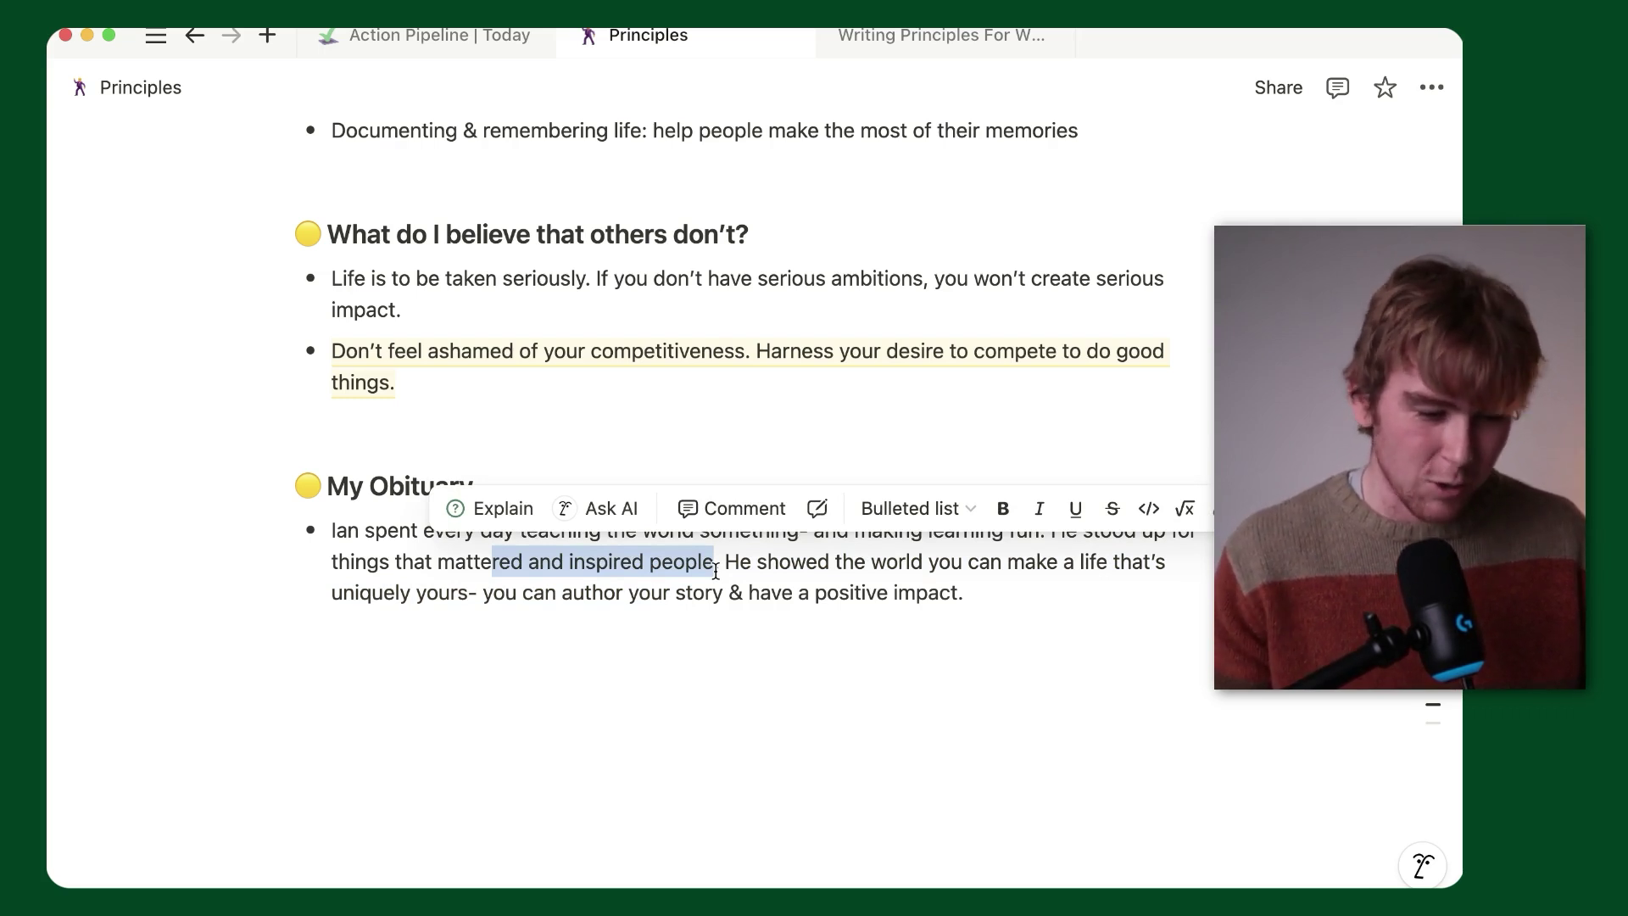
left_click_drag(967, 596, 322, 494)
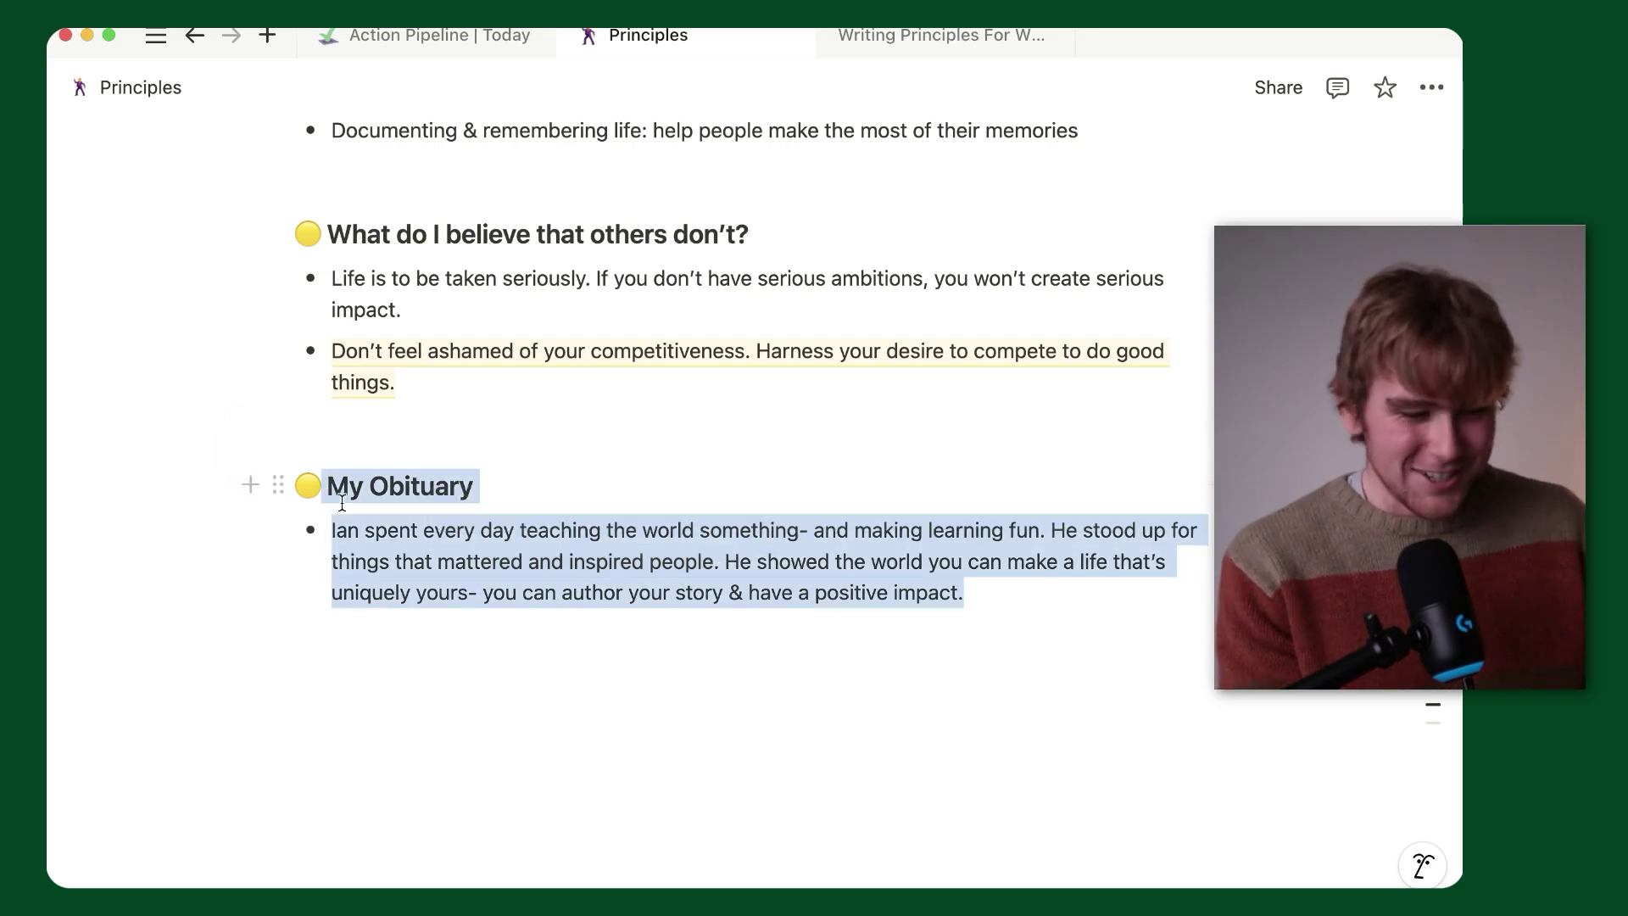
left_click(390, 528)
scroll(390, 528, "up", 1)
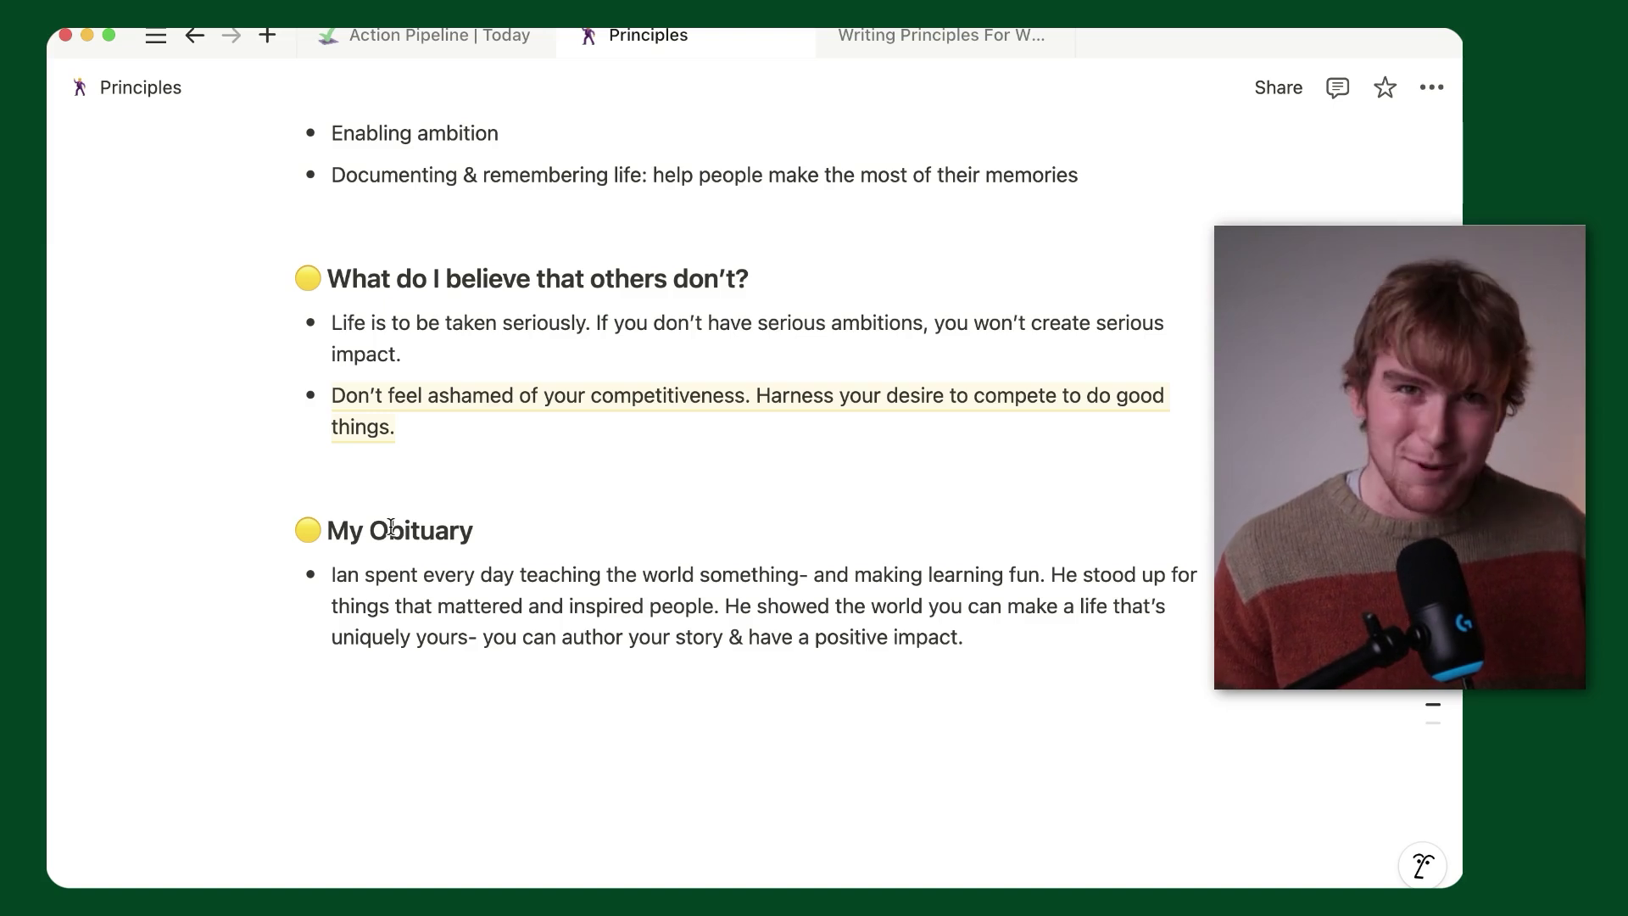
scroll(391, 526, "down", 1)
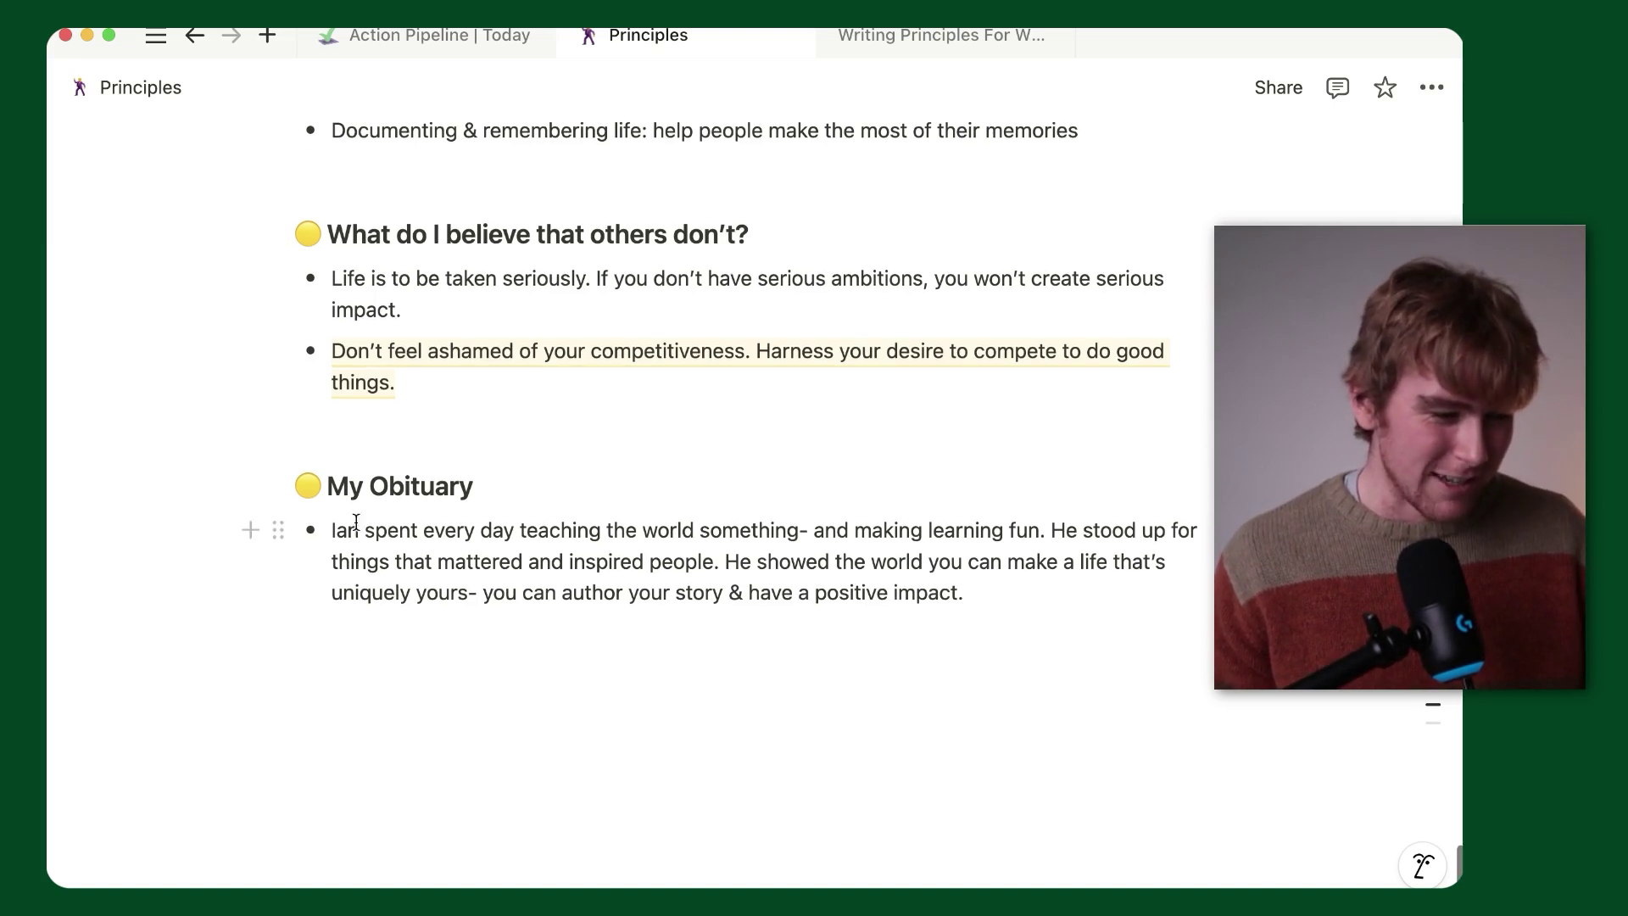